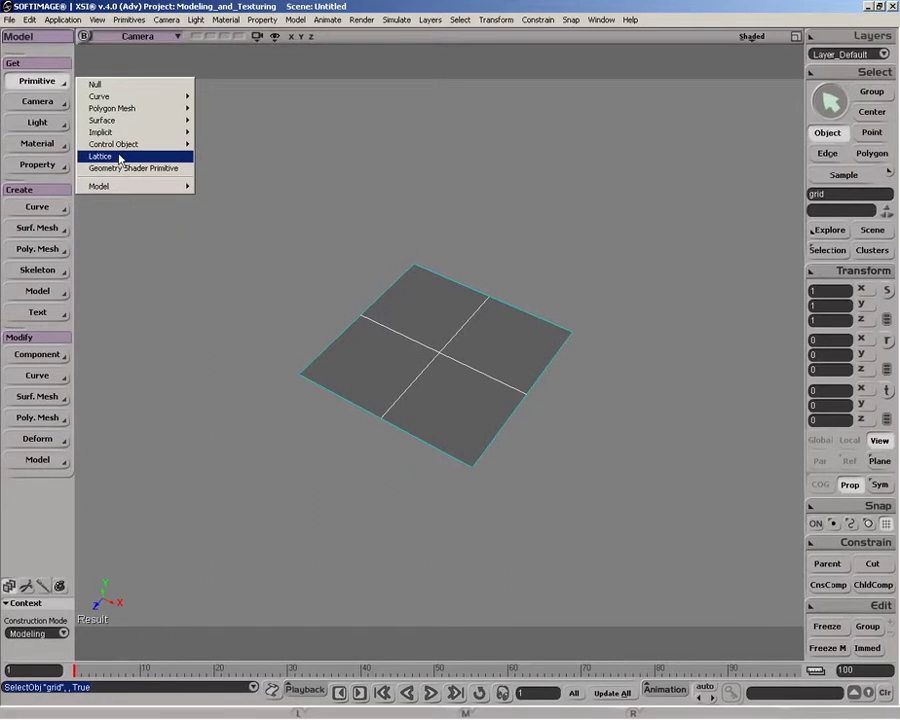
Add a lattice to the selected grid and set its X, Y and Z subdivisions to 2
left_click(118, 157)
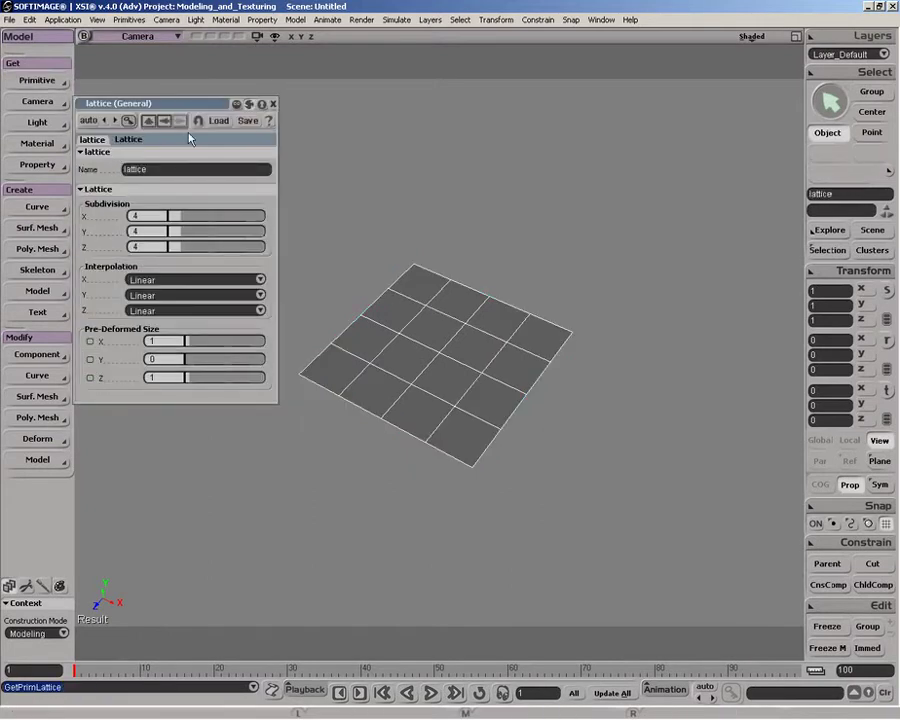
left_click(172, 215)
left_click(173, 232)
left_click(177, 247)
left_click_drag(177, 247, 173, 248)
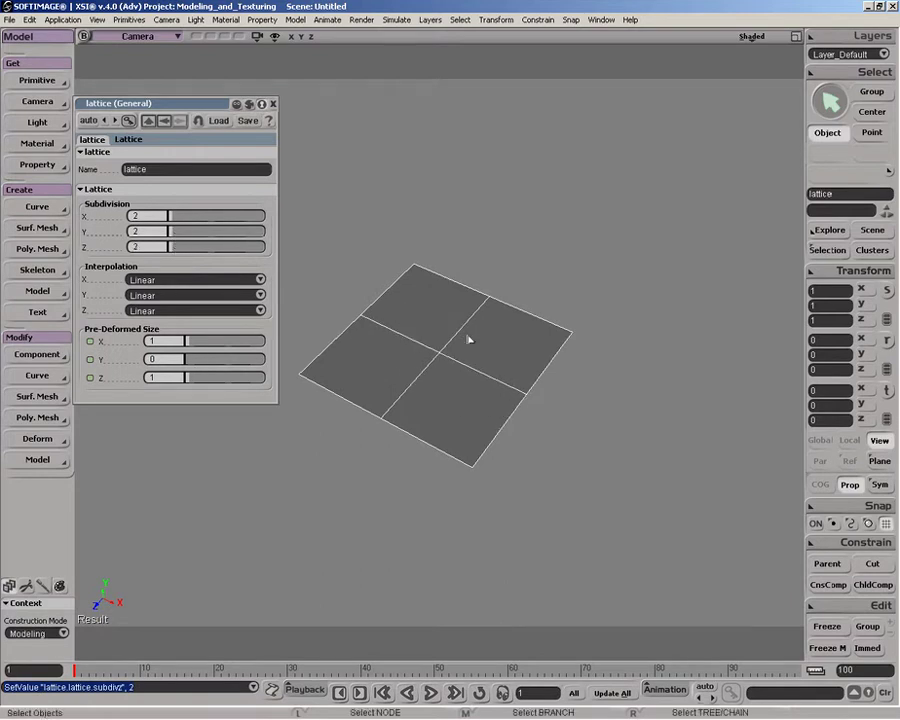
Show the floor grid and pull one corner point of the lattice outward, away from the mesh
key("g")
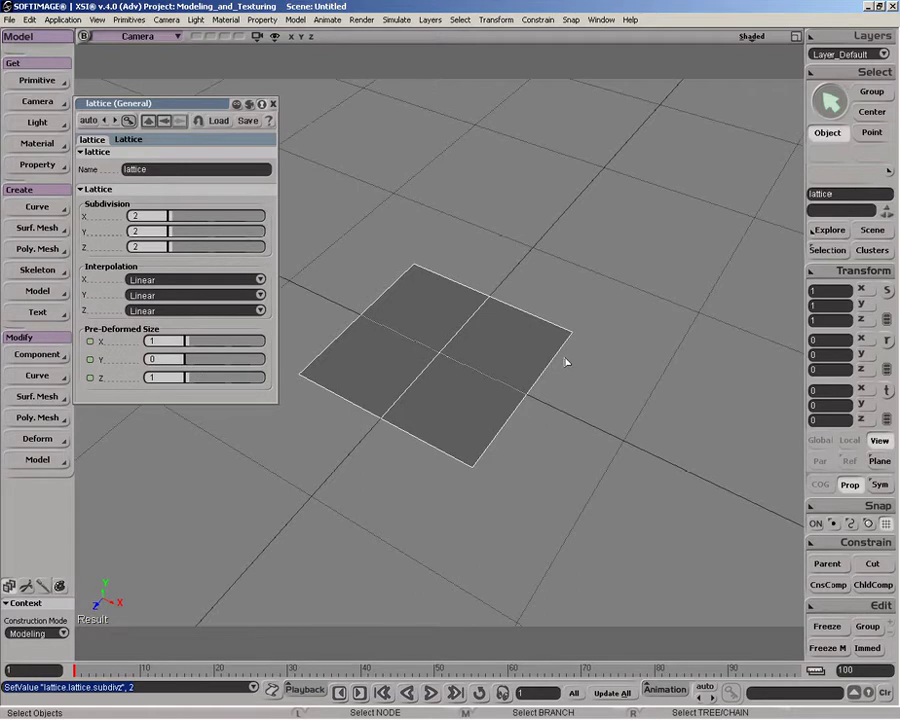
key("v")
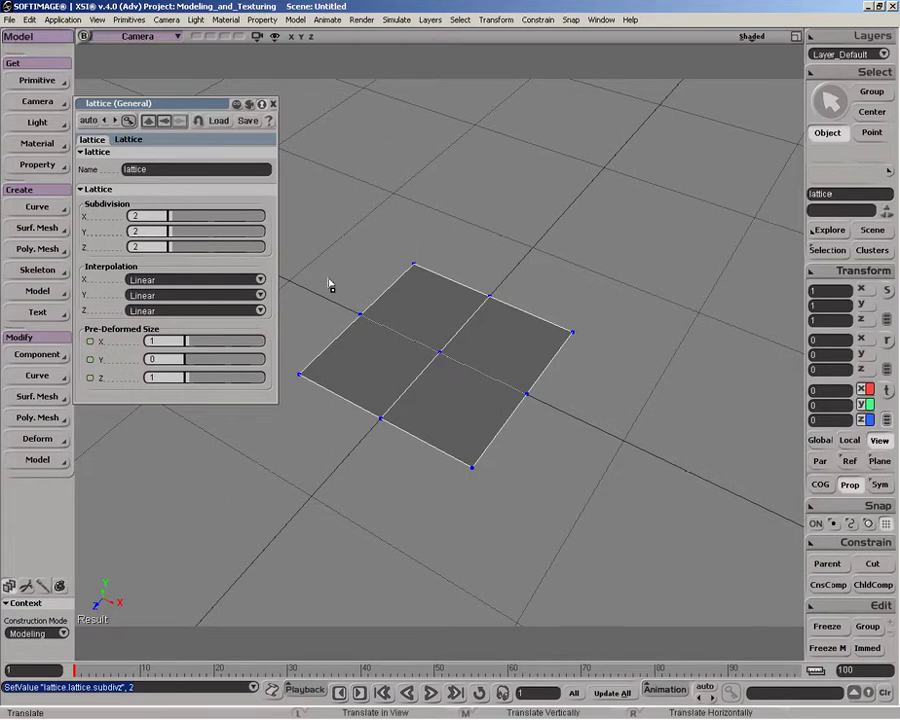
left_click_drag(573, 336, 699, 314)
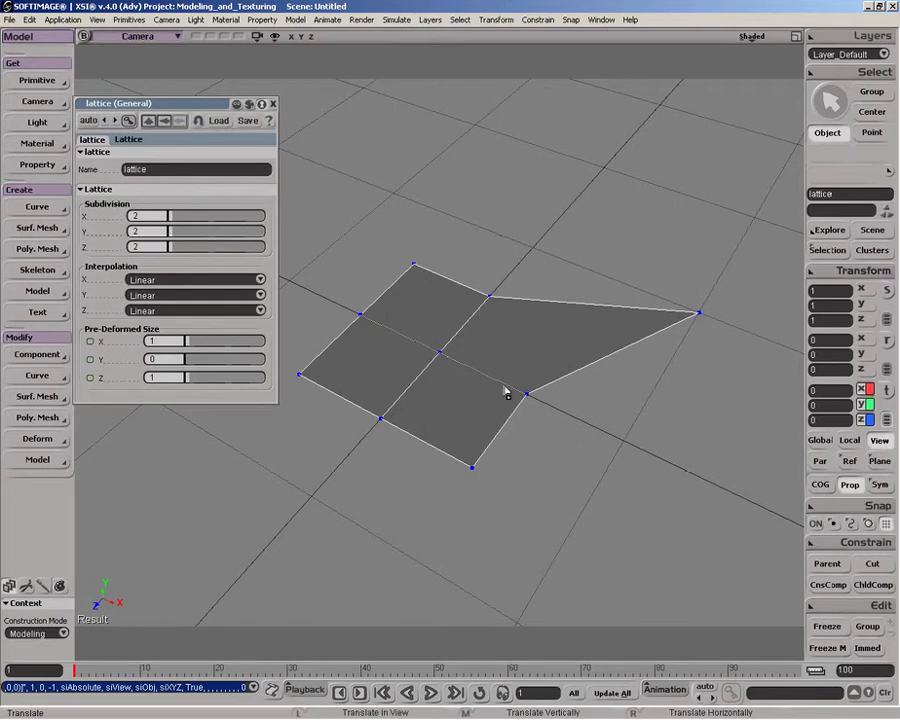
Set the lattice's interpolation to Curve for X, Y and Z
left_click(177, 280)
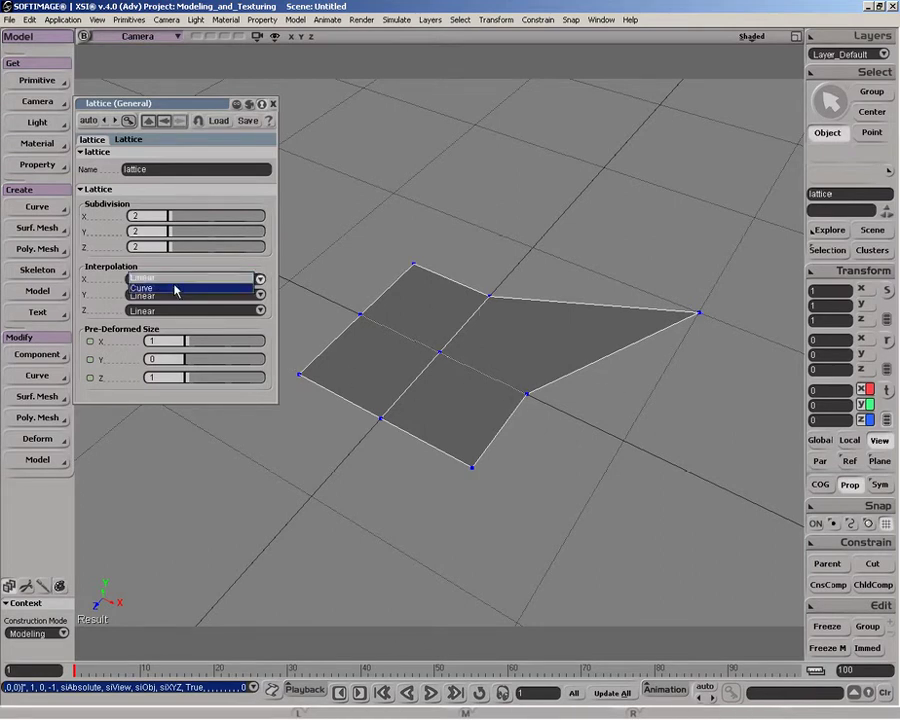
left_click(177, 288)
left_click(177, 295)
left_click(175, 306)
left_click(169, 311)
left_click(167, 319)
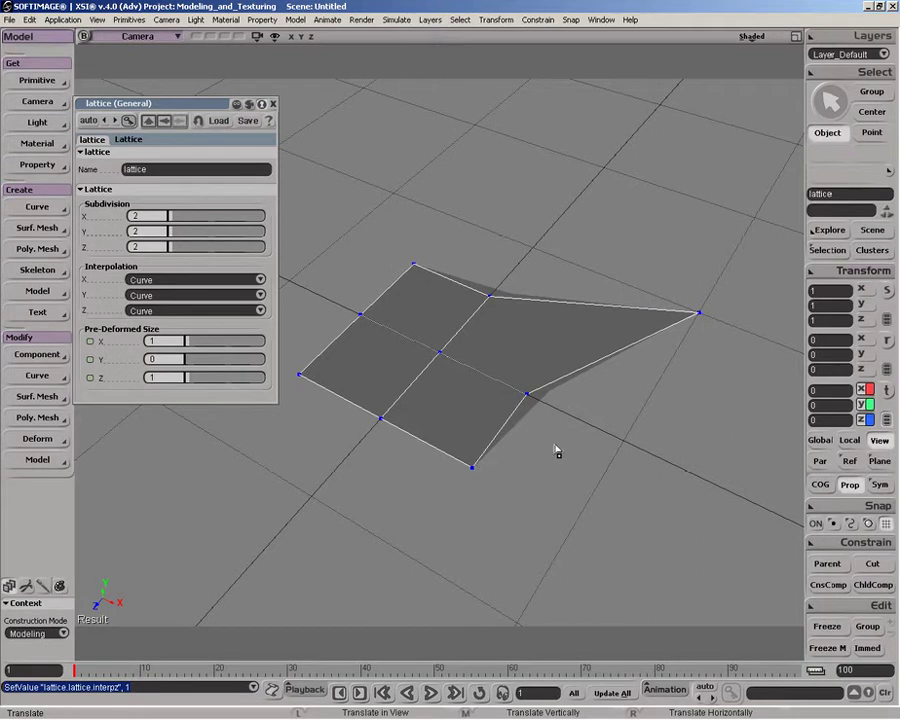
Examine the full scene hierarchy with the grid's branch expanded to see where the lattice is parented
key("8")
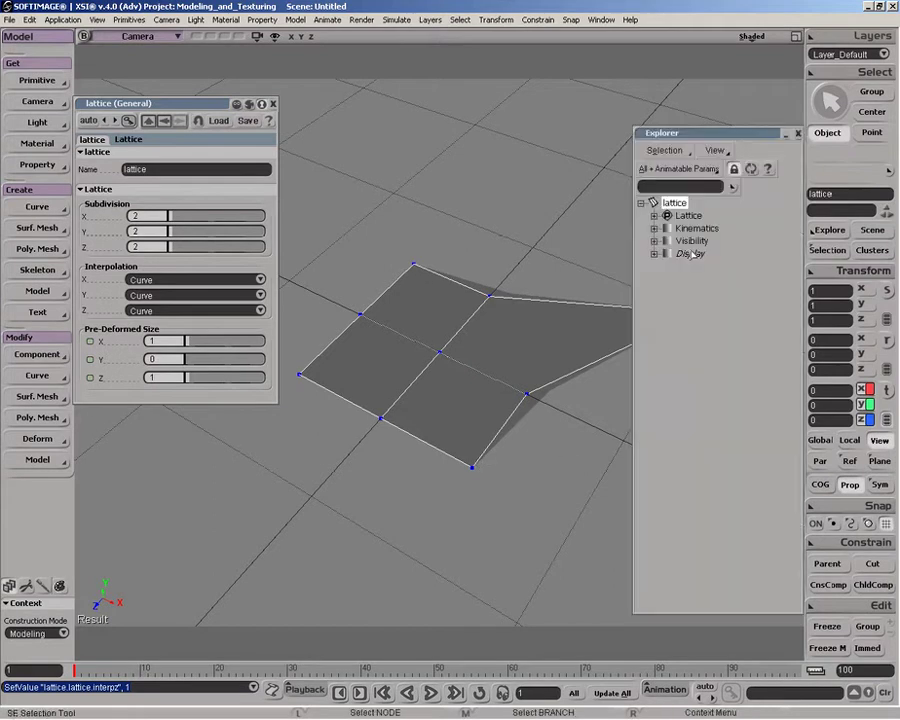
key("s")
left_click(654, 242)
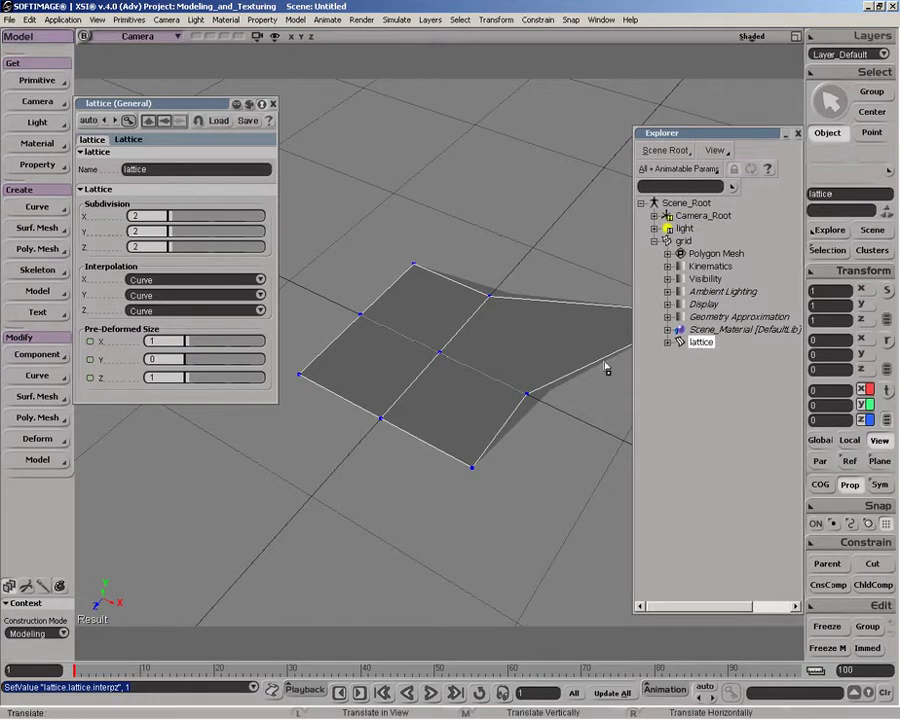
Try translating the grid object to test how the lattice follows, and undo the move
key("space")
left_click(486, 391)
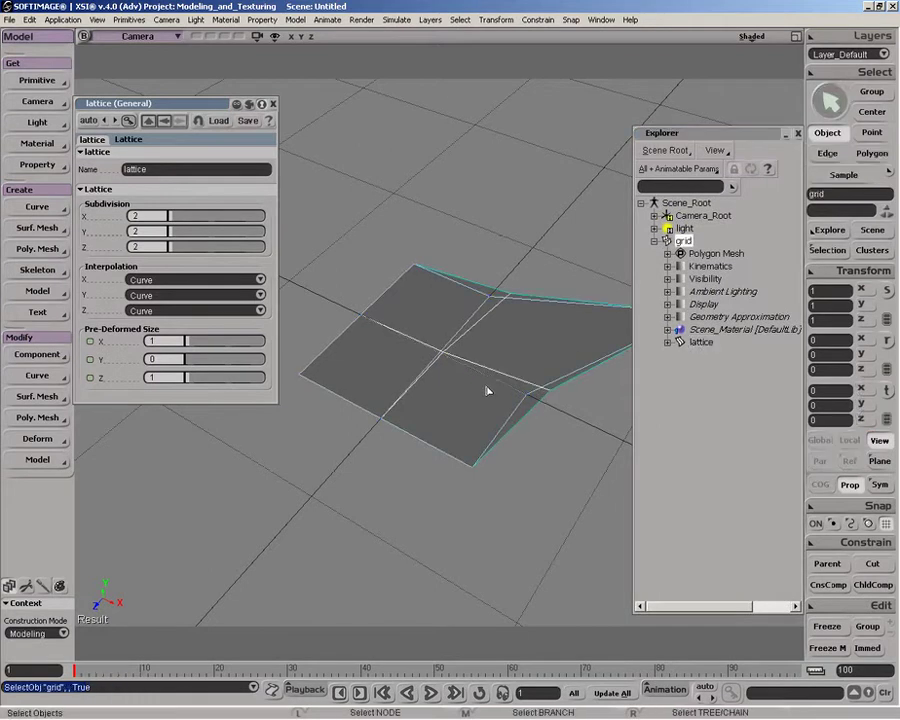
key("v")
left_click_drag(444, 340, 441, 379)
key("ctrl+z")
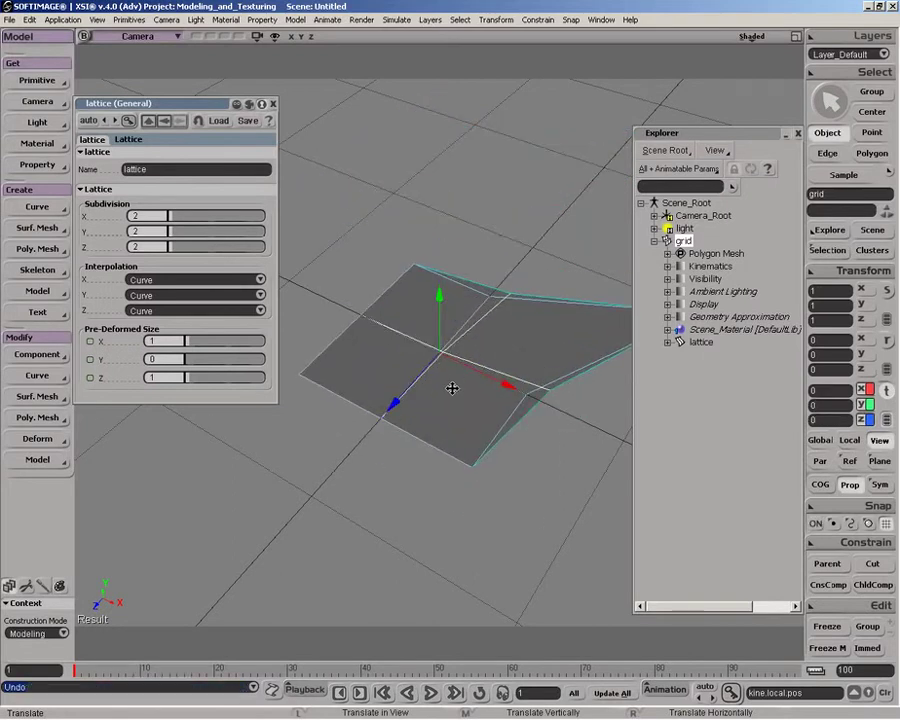
Delete the lattice under the grid and leave nothing selected
left_click(701, 342)
key("Delete")
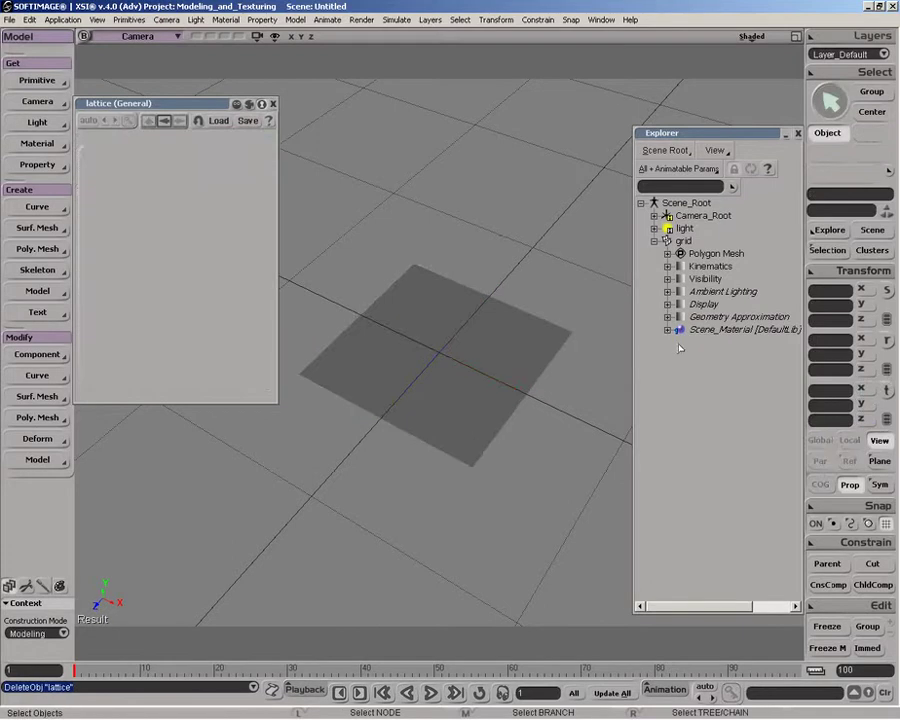
left_click(462, 340)
left_click(492, 272)
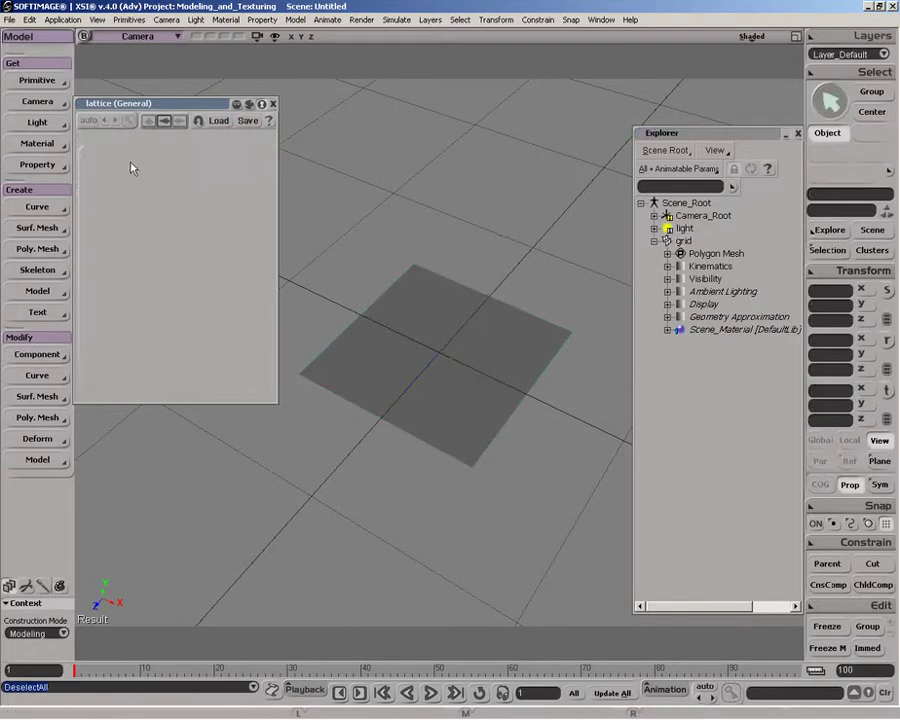
Create a standalone lattice with no object selected
left_click(30, 81)
left_click(92, 158)
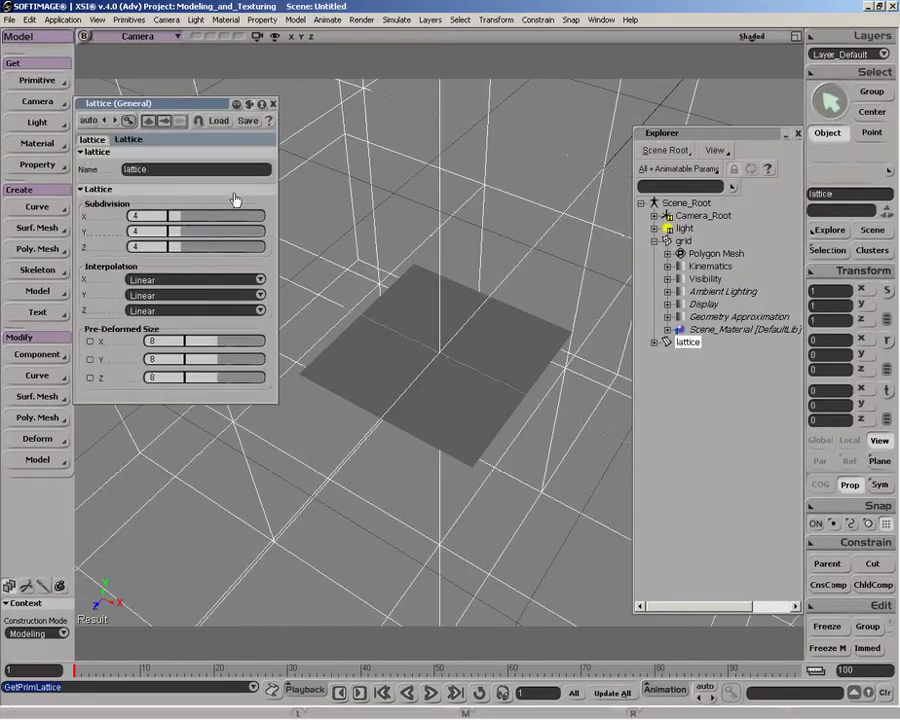
key("p")
mouse_move(392, 342)
left_mouse_down()
mouse_move(430, 193)
mouse_move(441, 233)
mouse_move(428, 375)
left_mouse_up()
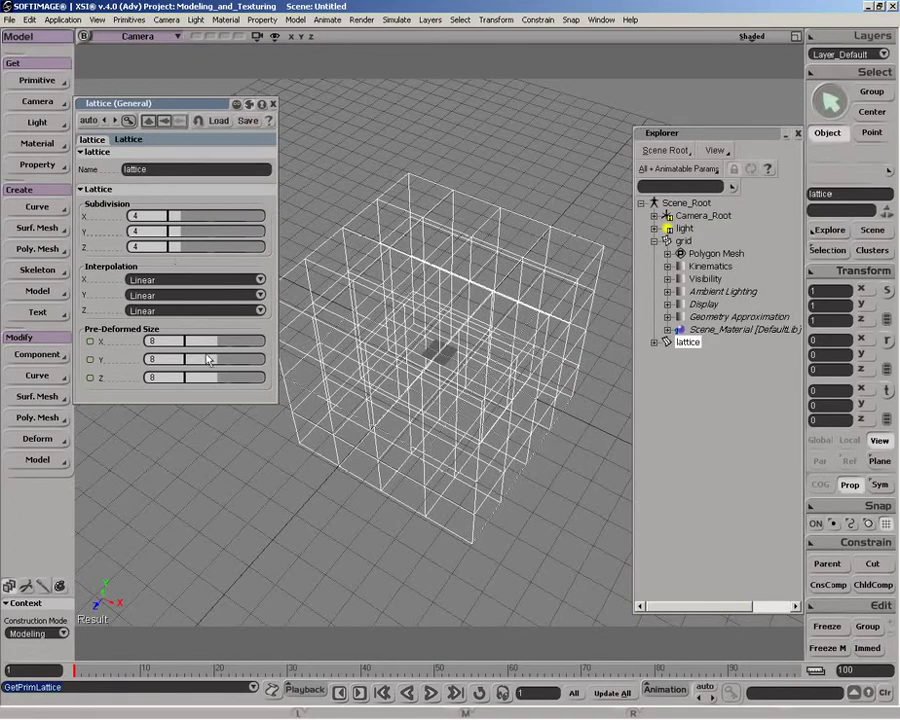
left_click_drag(209, 342, 188, 377)
left_click_drag(175, 342, 148, 341)
type("1.11")
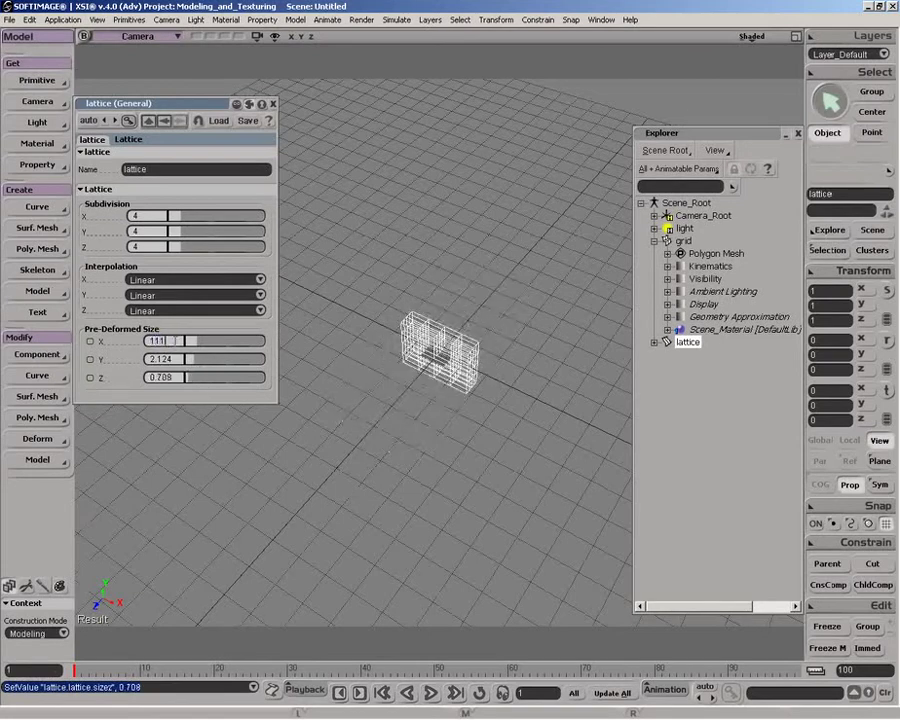
key("Return")
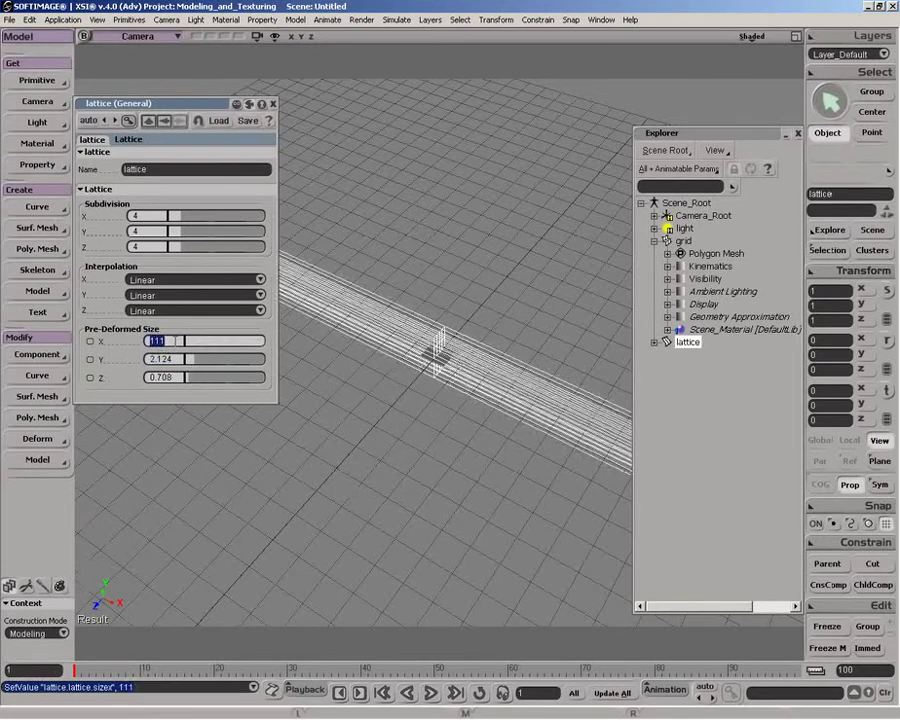
Set the lattice's pre-deformed size to 1 in X, Y and Z
type("1")
key("Tab")
type("1")
key("Tab")
type("1")
key("Return")
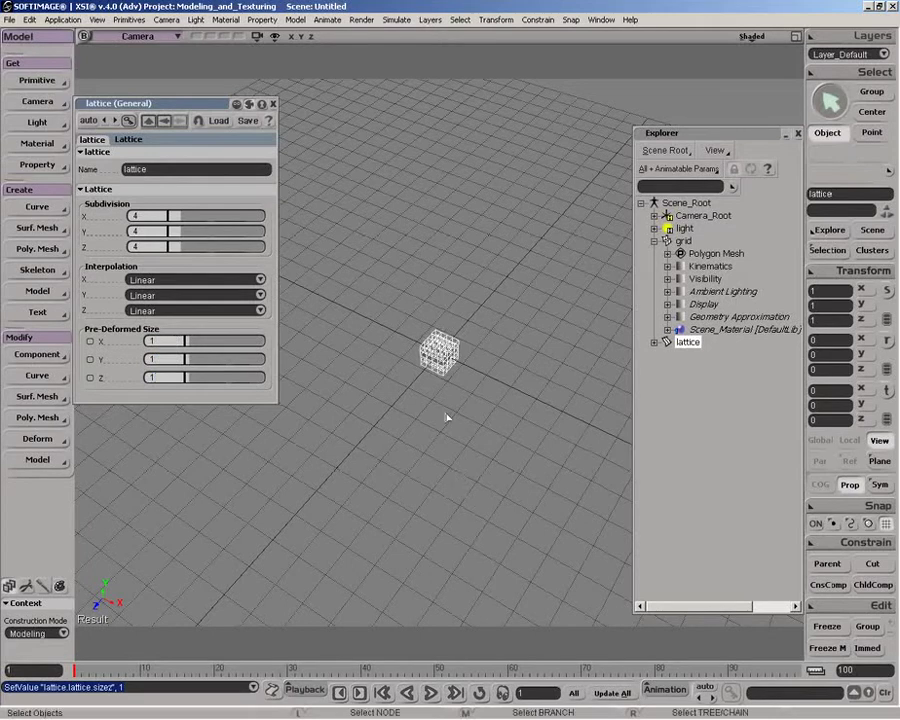
Set the standalone lattice's X, Y and Z subdivisions to 2
left_click(175, 217)
left_click(173, 233)
left_click(176, 249)
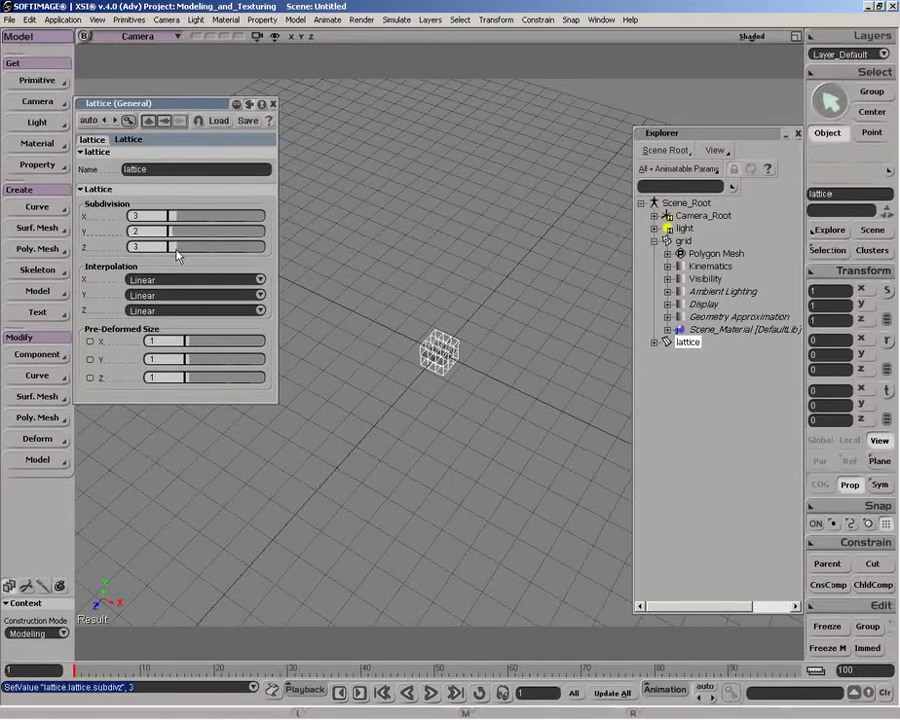
left_click(172, 216)
left_click(172, 248)
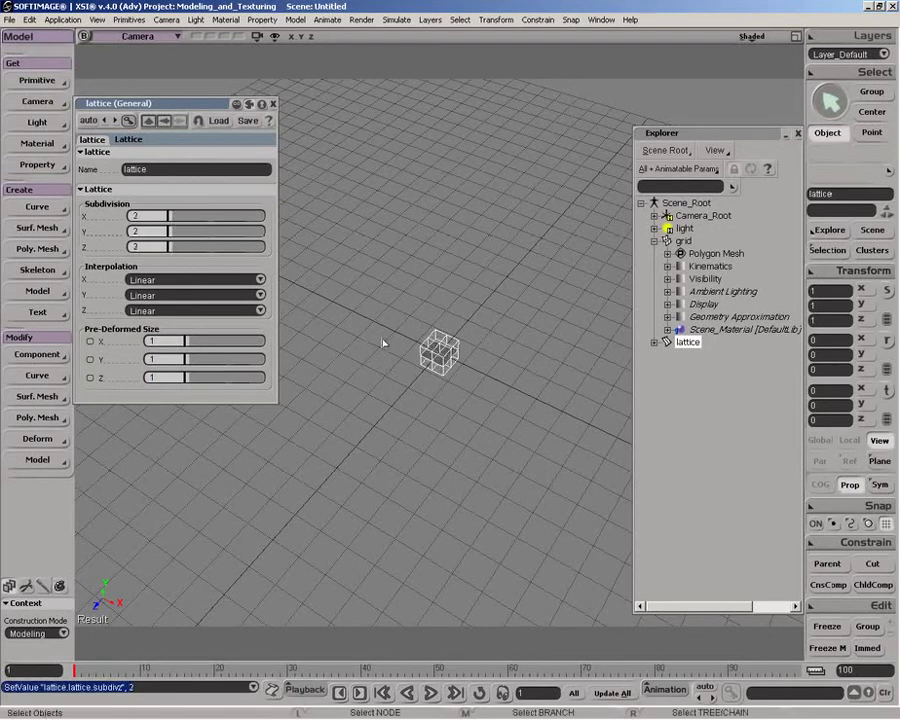
Try moving the lattice's centre point to test whether the grid deforms, and undo the move
key("f")
key("o")
left_click_drag(440, 412, 448, 366)
key("v")
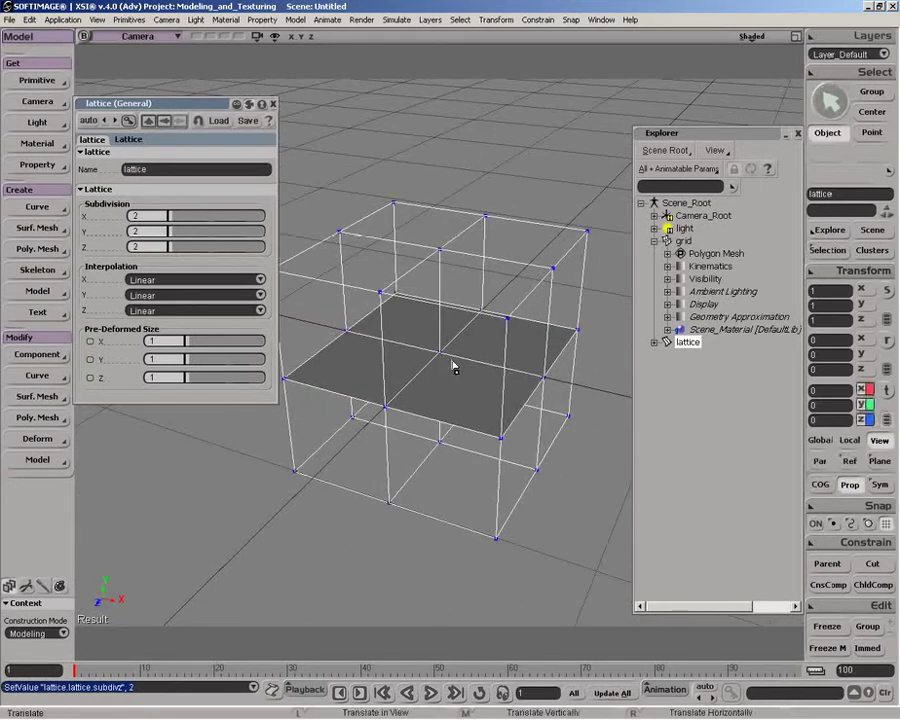
left_click(473, 344)
left_click_drag(476, 349, 466, 370)
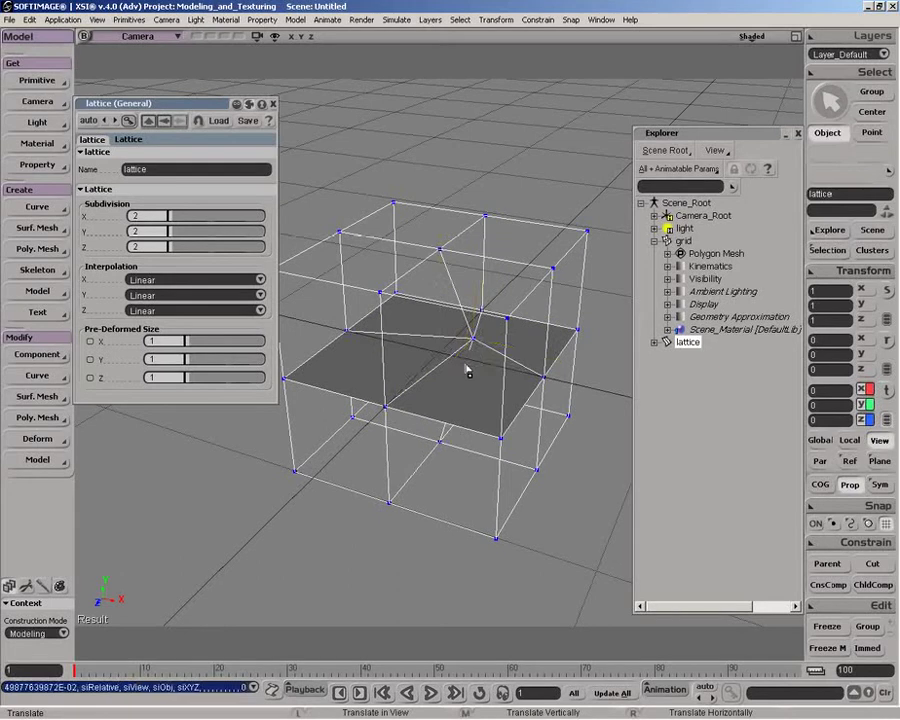
key("ctrl+z")
key("space")
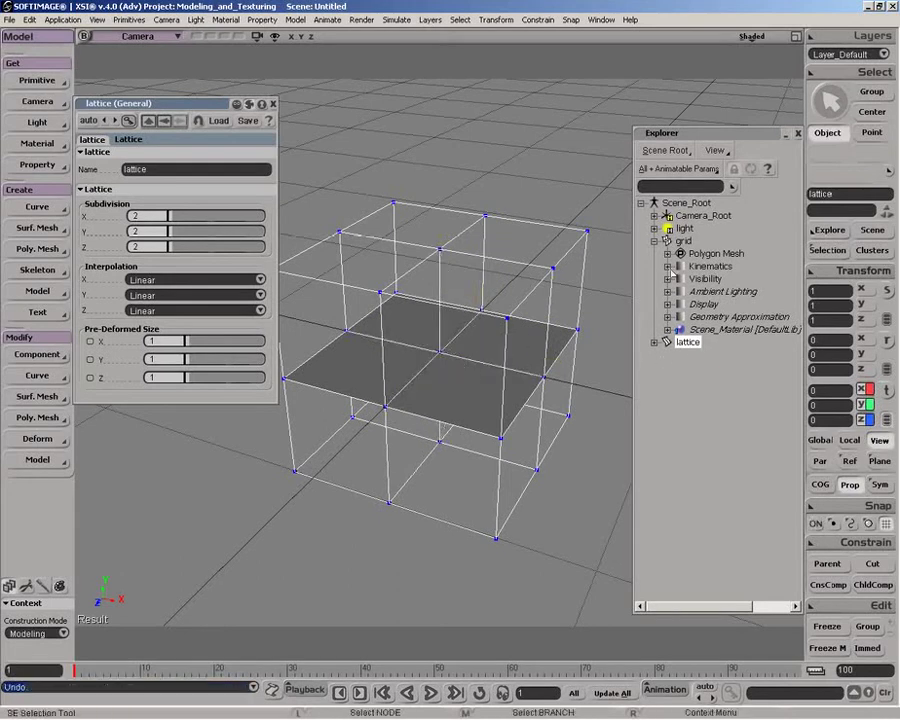
Apply a Deform by Lattice operator to the grid, using the standalone lattice as the target
left_click(683, 241)
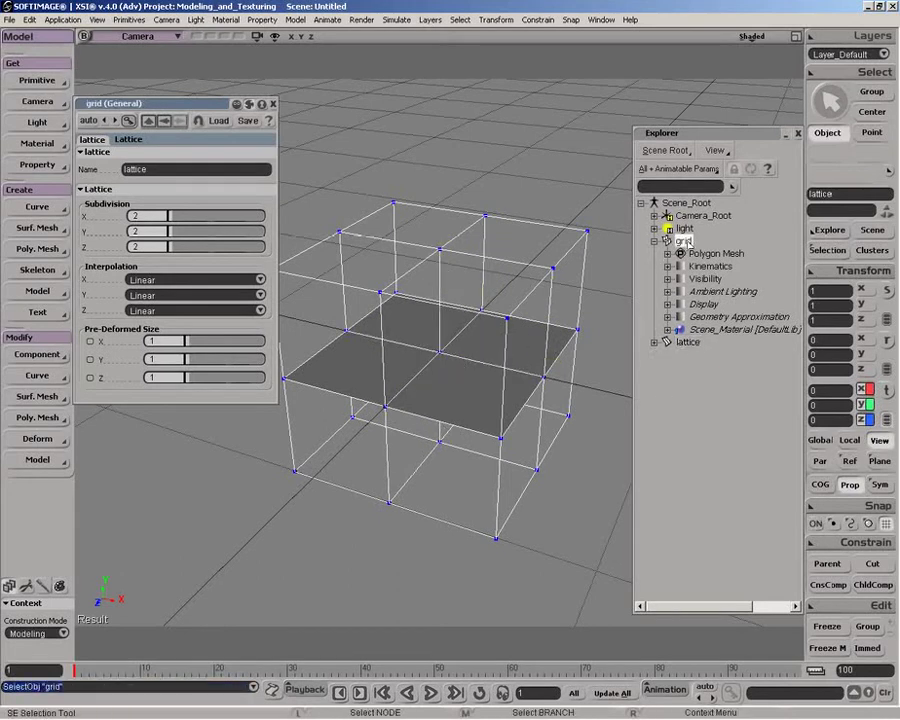
left_click(273, 103)
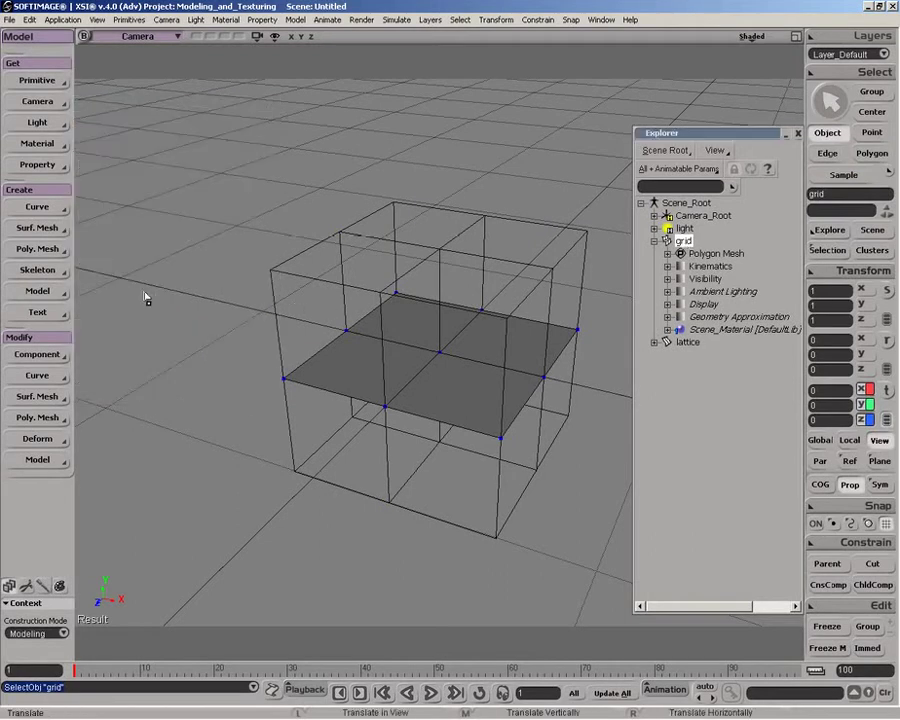
left_click(36, 439)
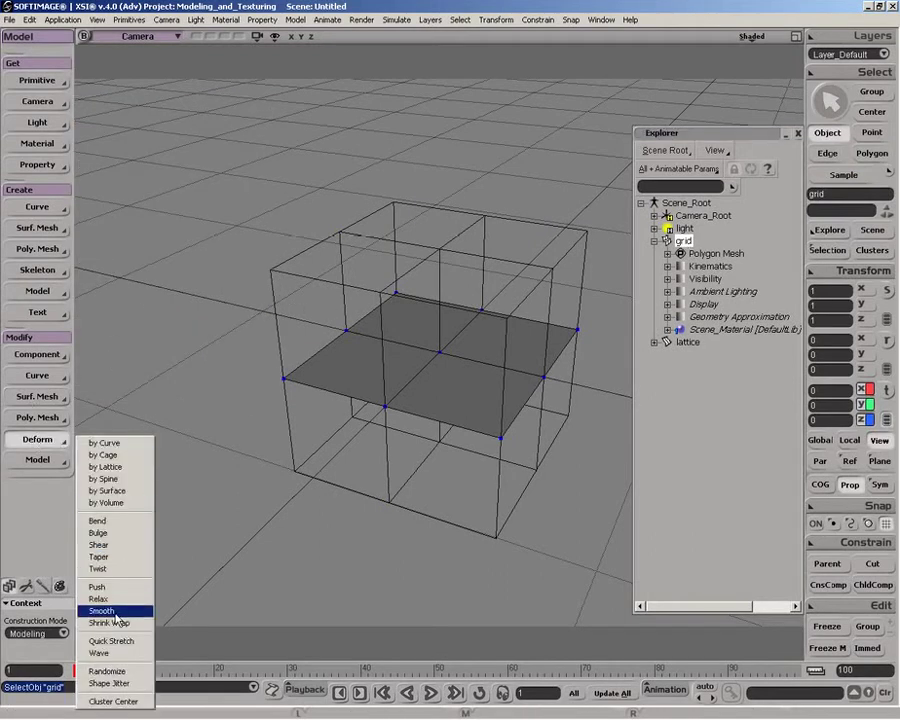
left_click(105, 467)
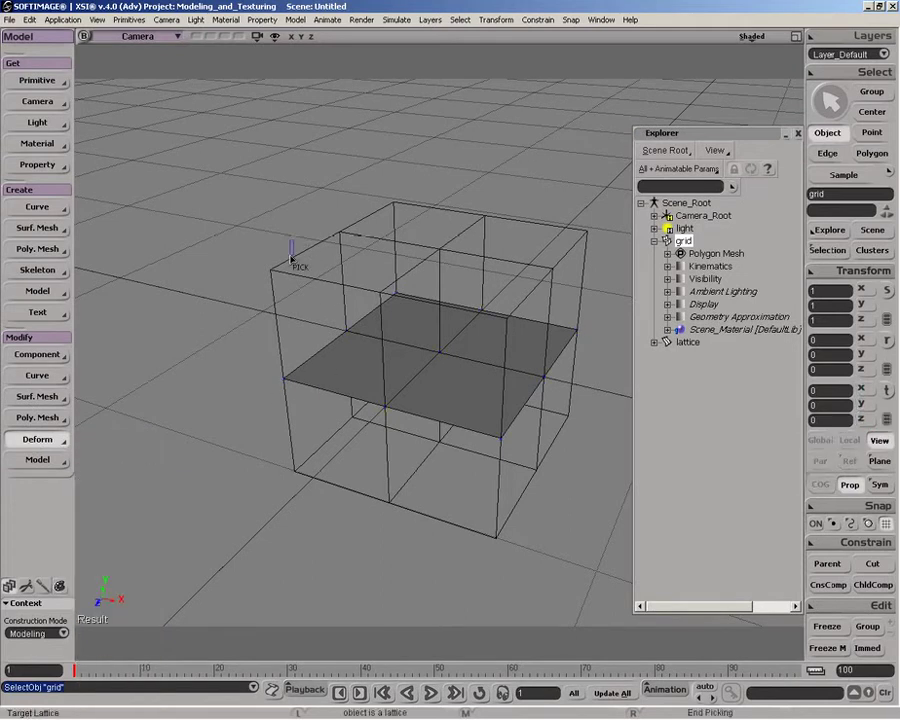
left_click(277, 320)
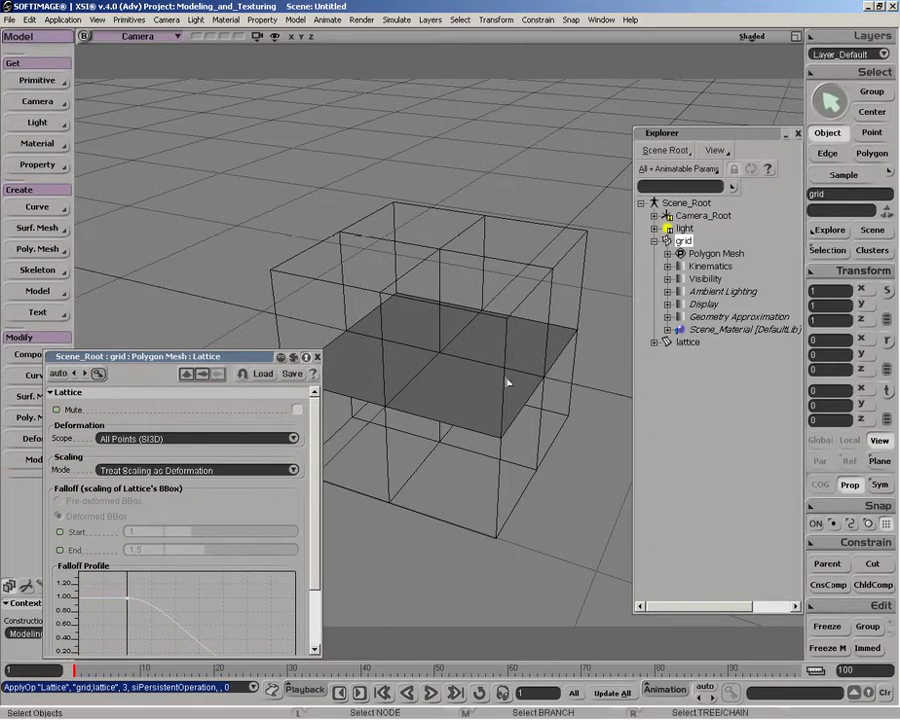
left_click(318, 357)
Select the lattice and pull its centre point up above the cage's upper face to deform the grid
key("space")
left_click(443, 357)
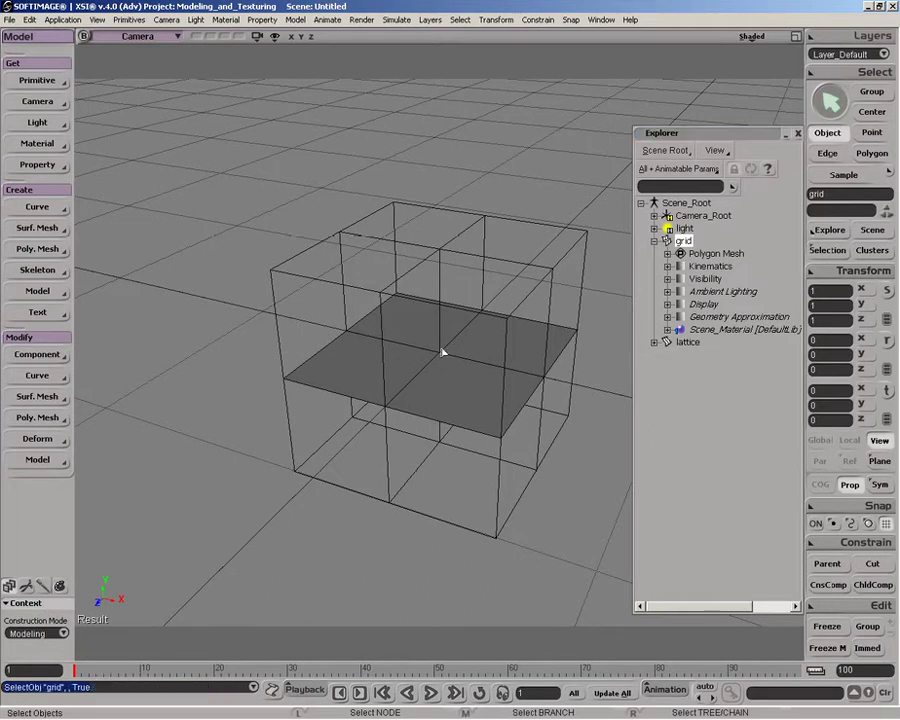
left_click(440, 276)
key("n")
key("m")
left_click_drag(442, 357, 431, 200)
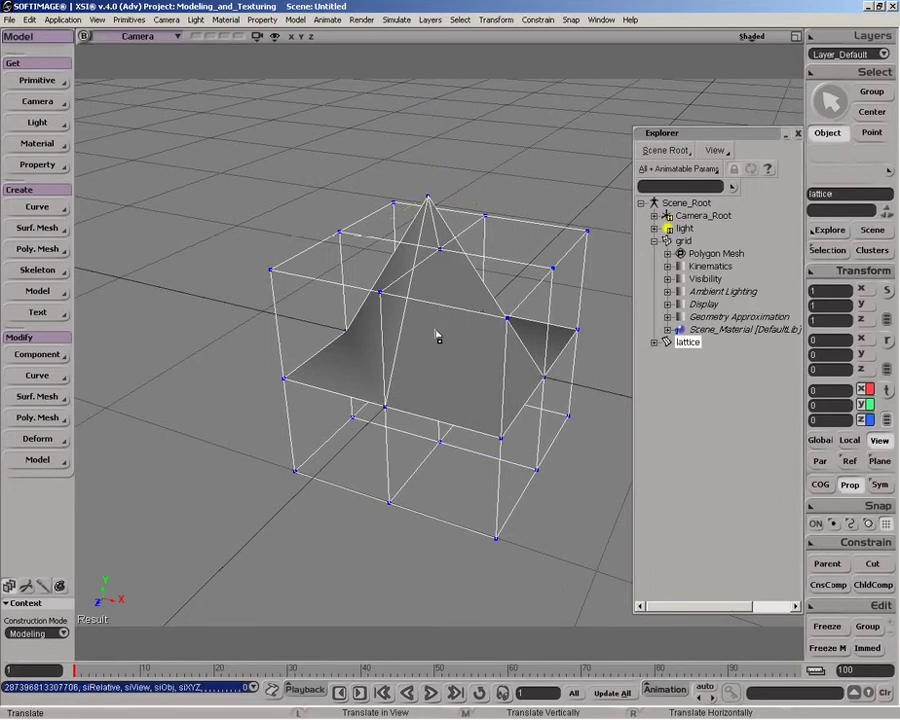
Delete both the lattice and the grid from the scene
key("Delete")
left_click(358, 352)
key("Delete")
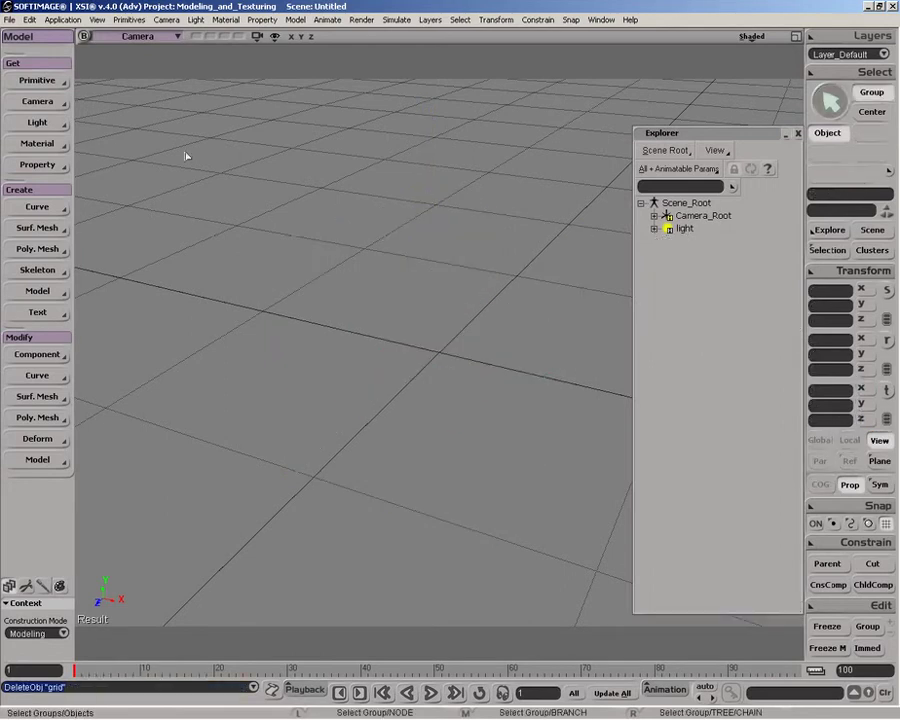
Create a polygon mesh sphere with a radius of 2
left_click(37, 80)
mouse_move(166, 109)
left_click(222, 172)
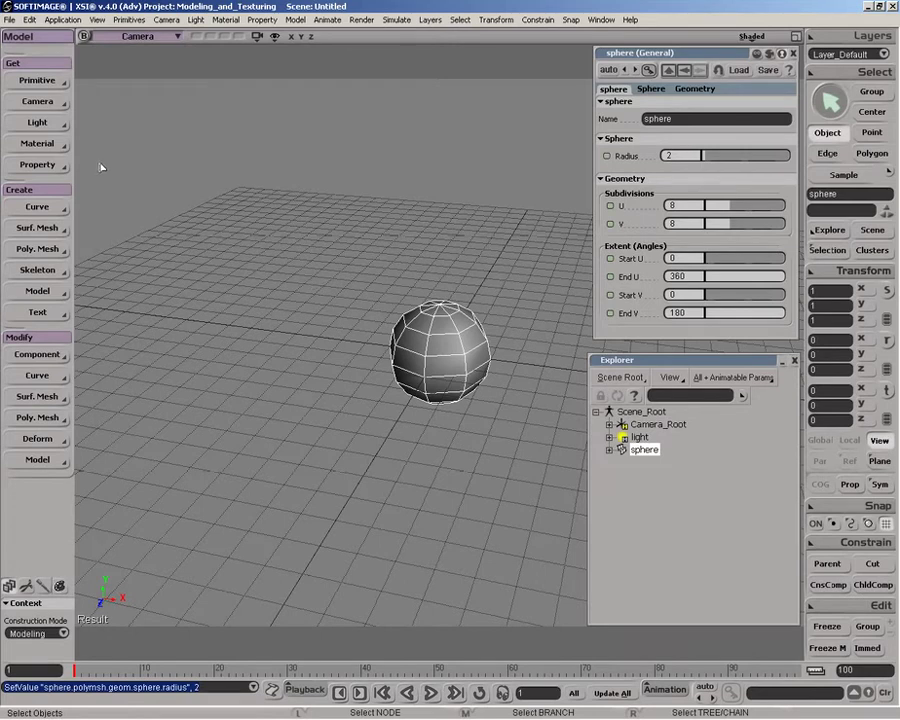
Attach a lattice to the selected sphere and set its X, Y and Z subdivisions to 2
left_click(58, 80)
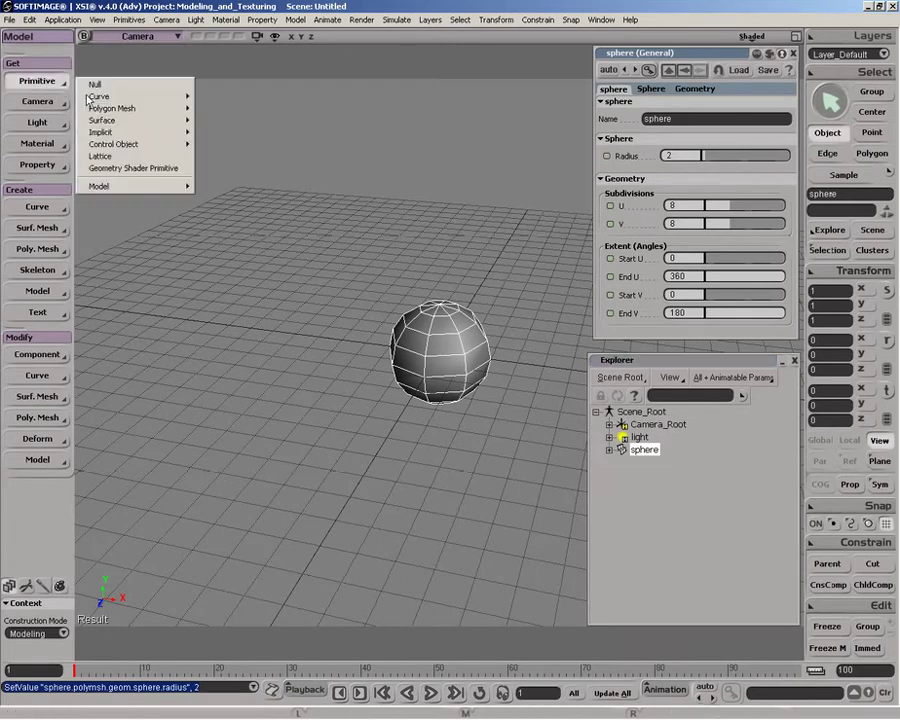
left_click(122, 158)
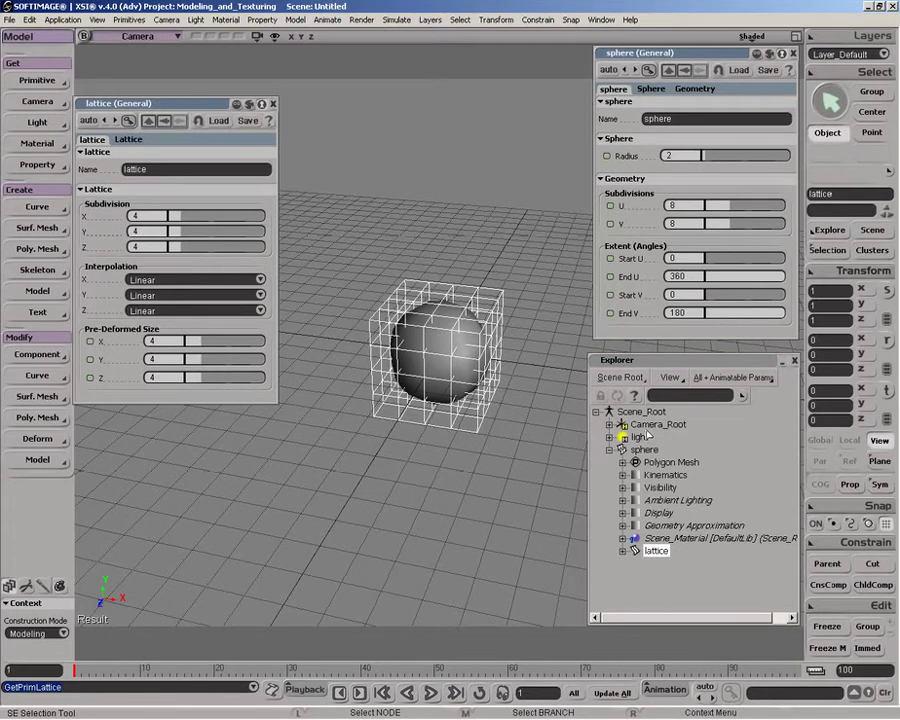
left_click(176, 216)
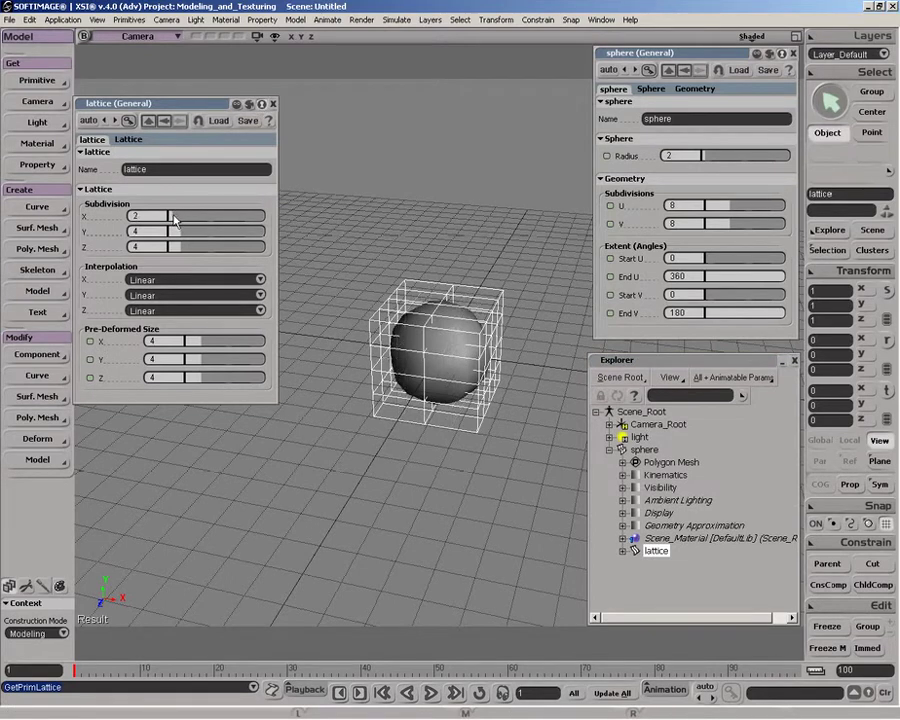
left_click(173, 232)
left_click(176, 249)
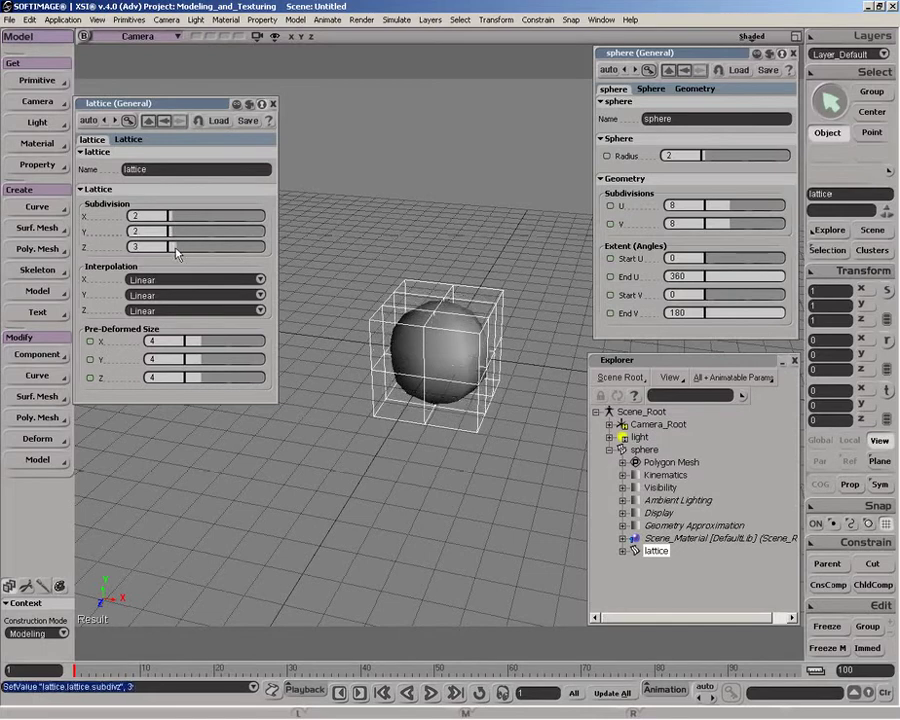
left_click(176, 251)
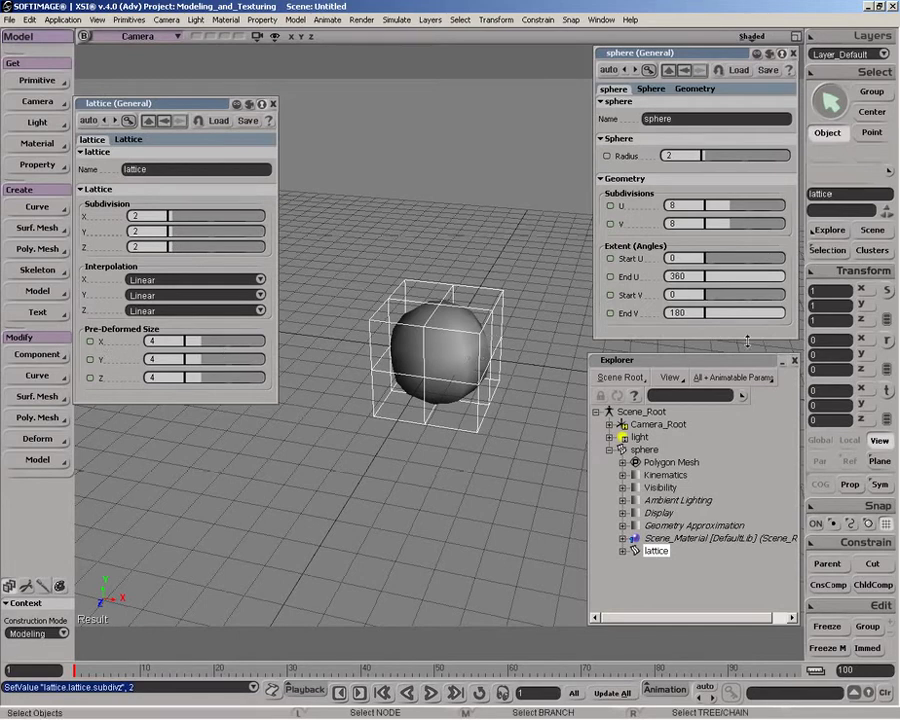
Select the lattice around the sphere and delete it
left_click(459, 345)
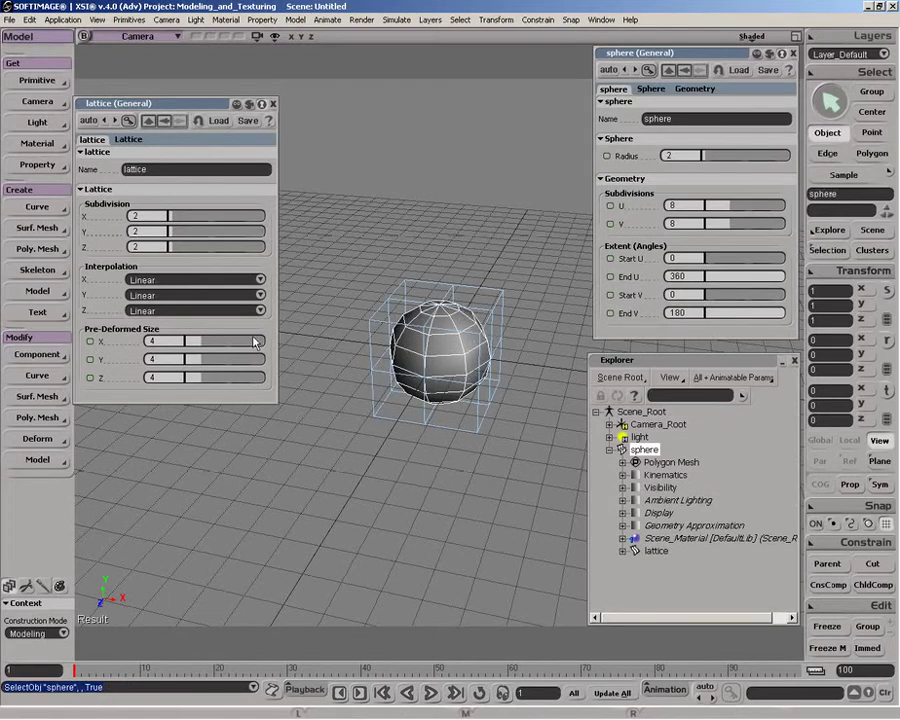
key("space")
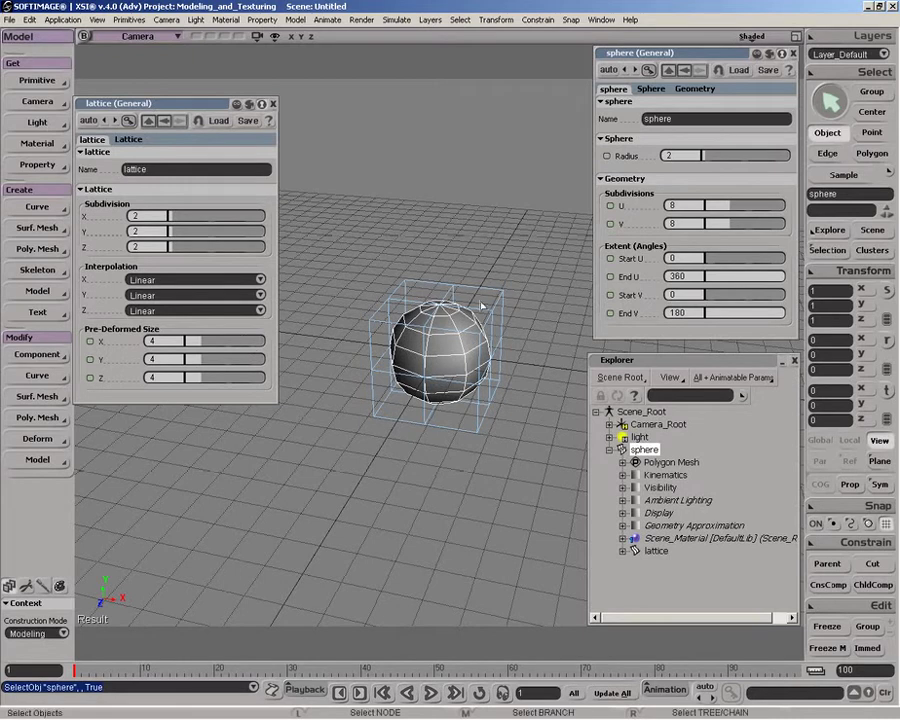
left_click(512, 308)
key("Delete")
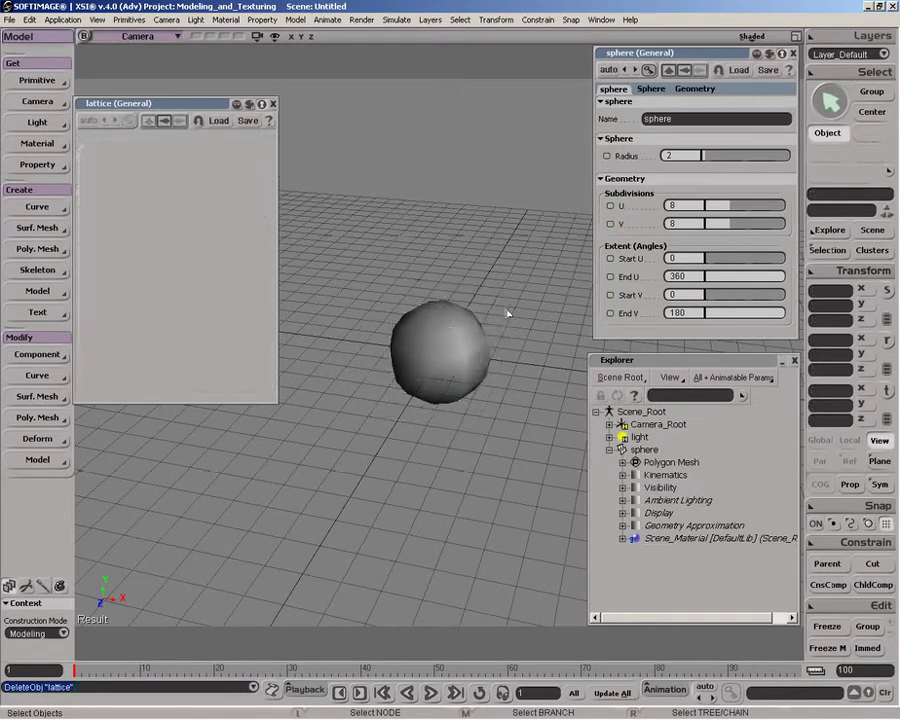
Select the sphere and scale it down along its X axis to about 0.58
left_click(475, 330)
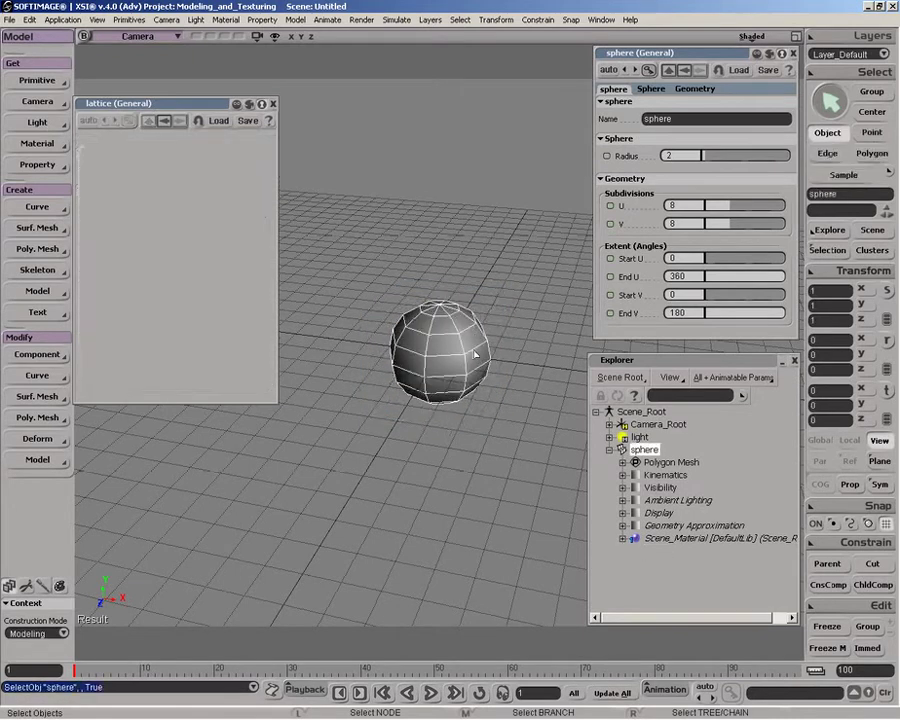
key("x")
left_click_drag(508, 358, 459, 364)
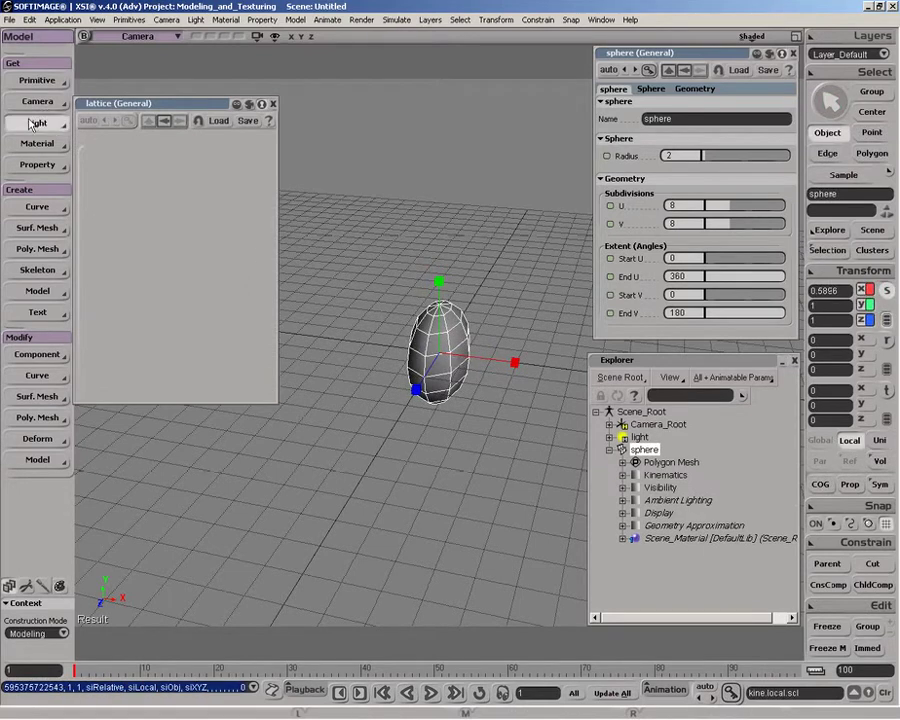
Attach a new lattice to the scaled sphere and keep its property page open
left_click(35, 80)
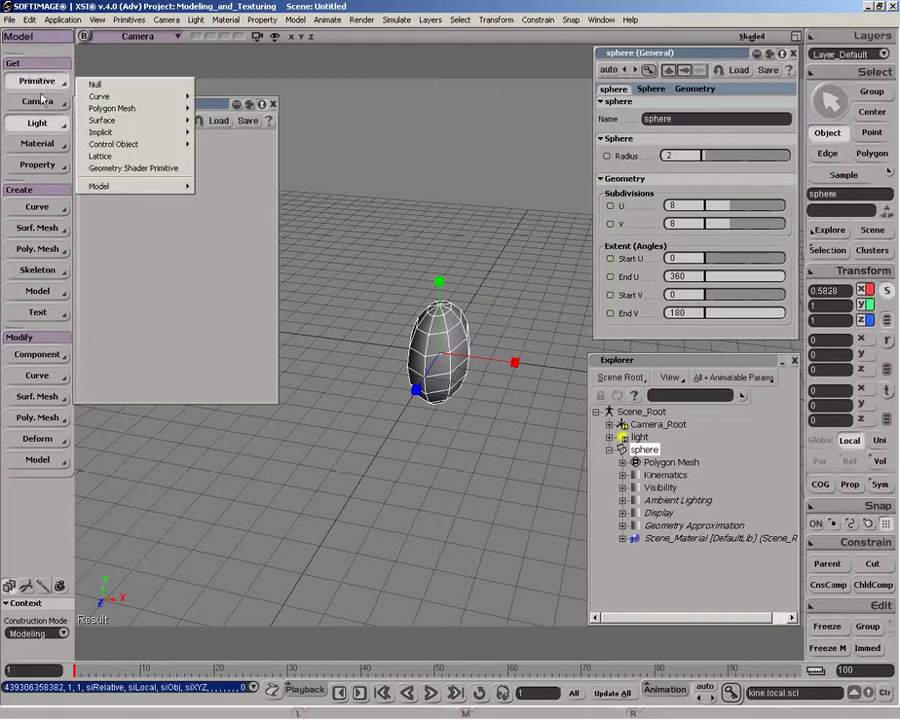
left_click(128, 157)
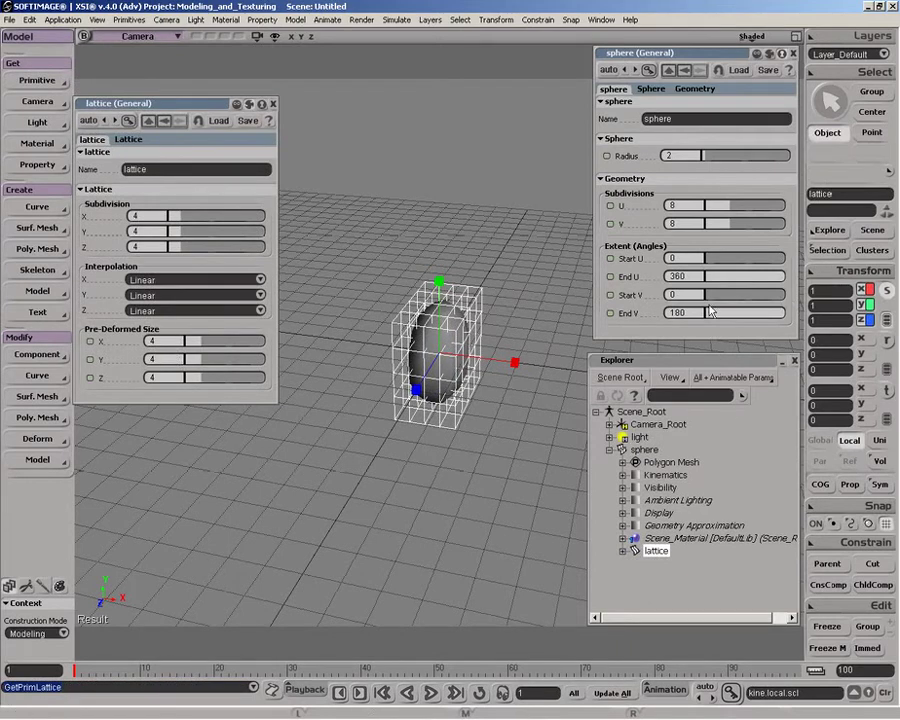
left_click(262, 104)
key("space")
Select the sphere inside the lattice and set its X scale to 0.5
left_click(438, 332)
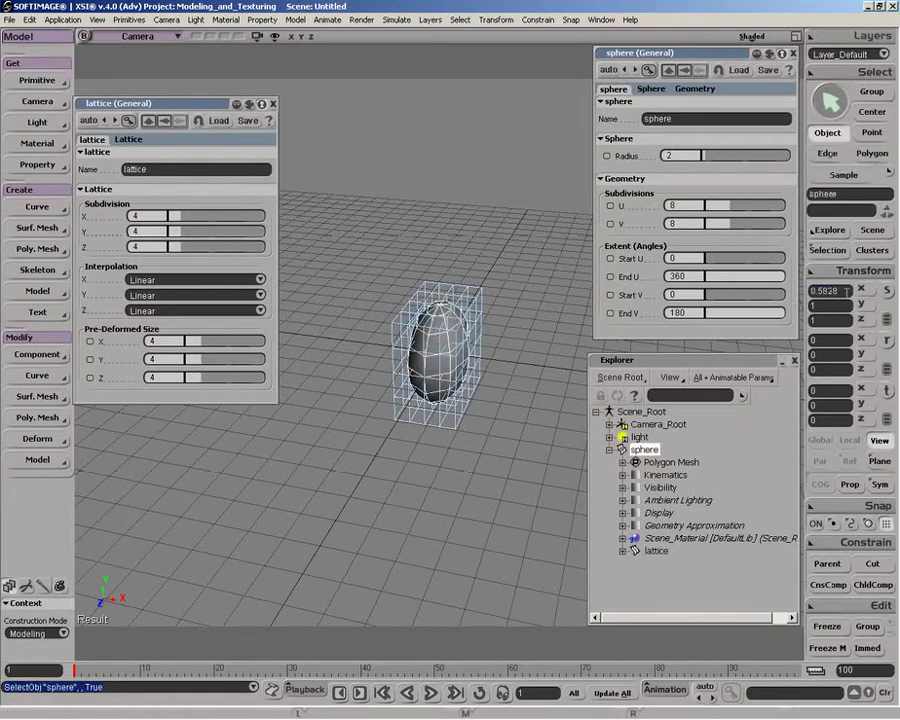
type("0.5")
key("Return")
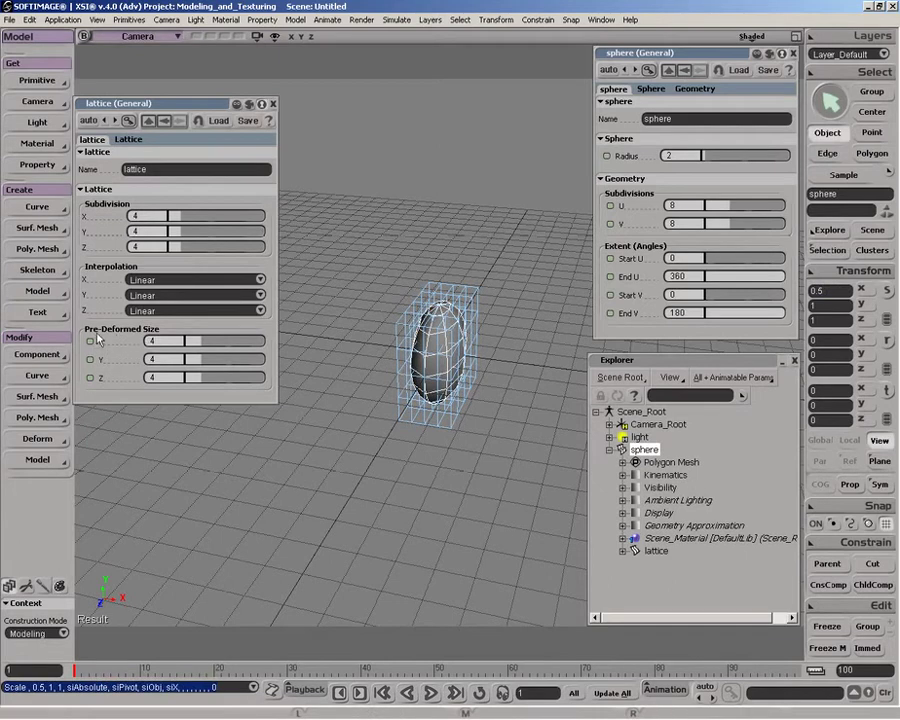
Delete the lattice surrounding the narrowed sphere and close its empty property page
left_click(334, 204)
key("Delete")
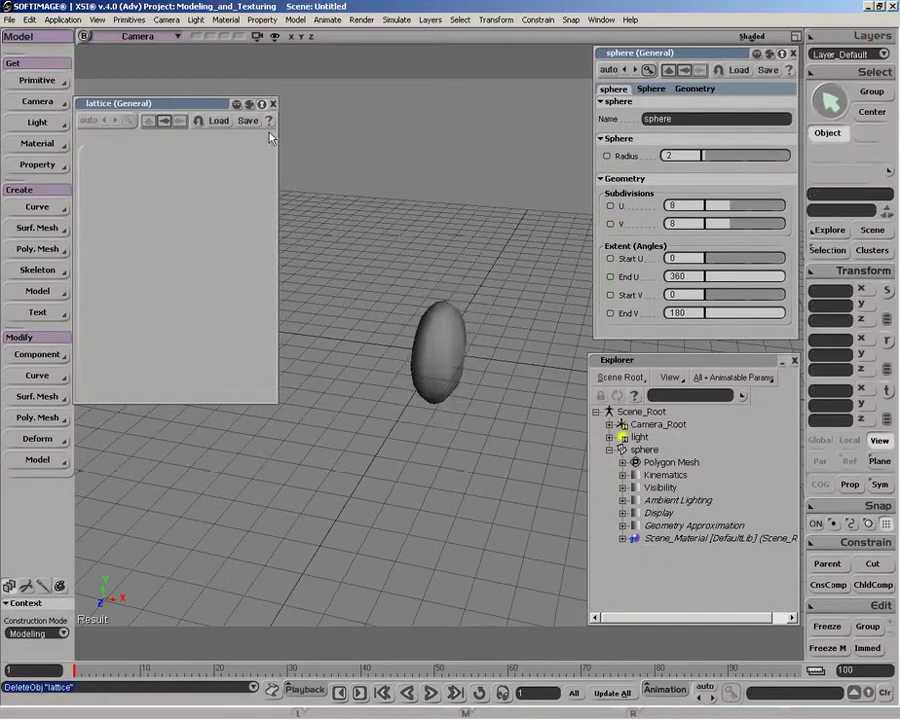
left_click(273, 103)
Select the narrowed sphere and freeze its scaling
left_click(437, 350)
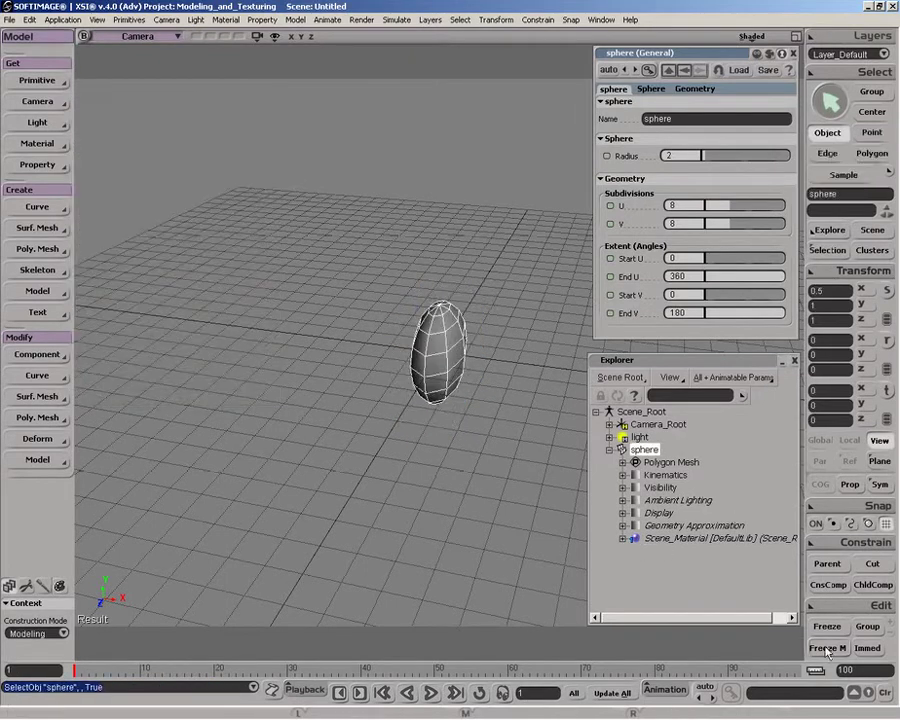
left_click(833, 278)
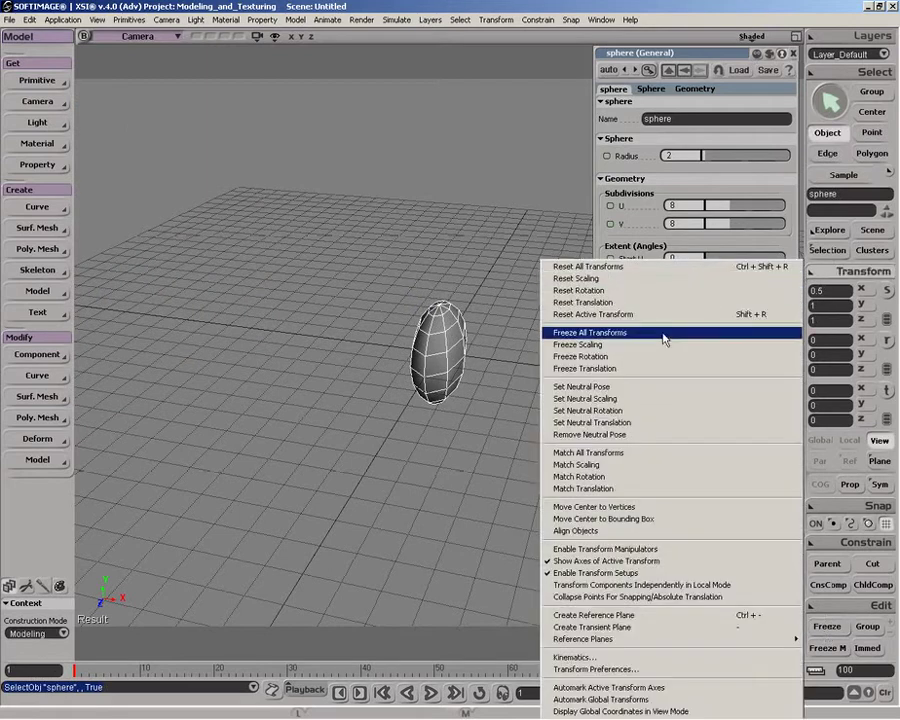
left_click(600, 275)
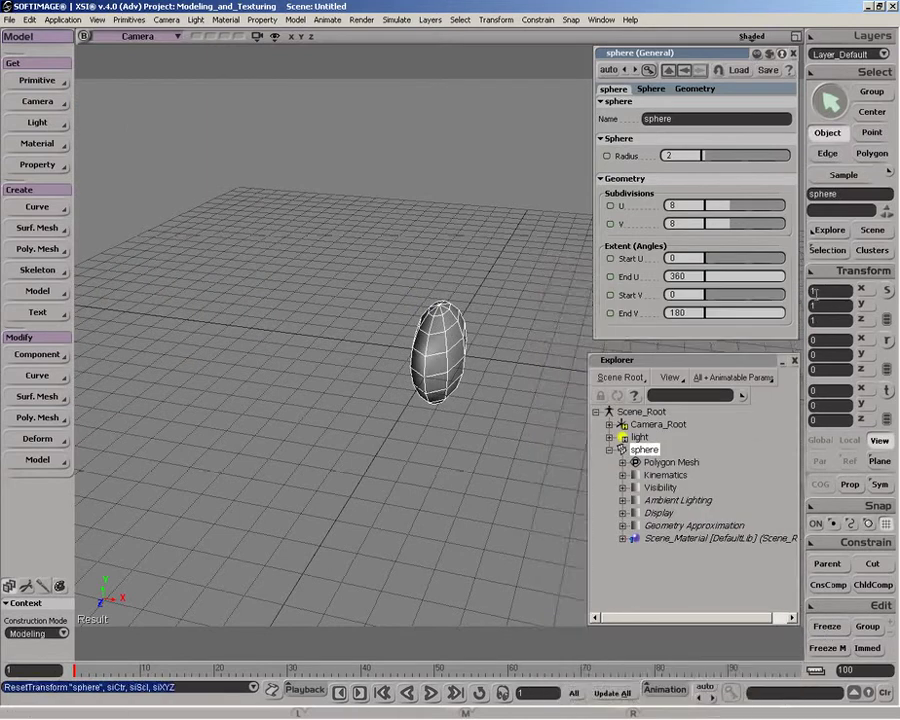
Attach a lattice to the sphere with frozen scaling and set its X, Y and Z subdivisions to 2
left_click(53, 82)
left_click(95, 190)
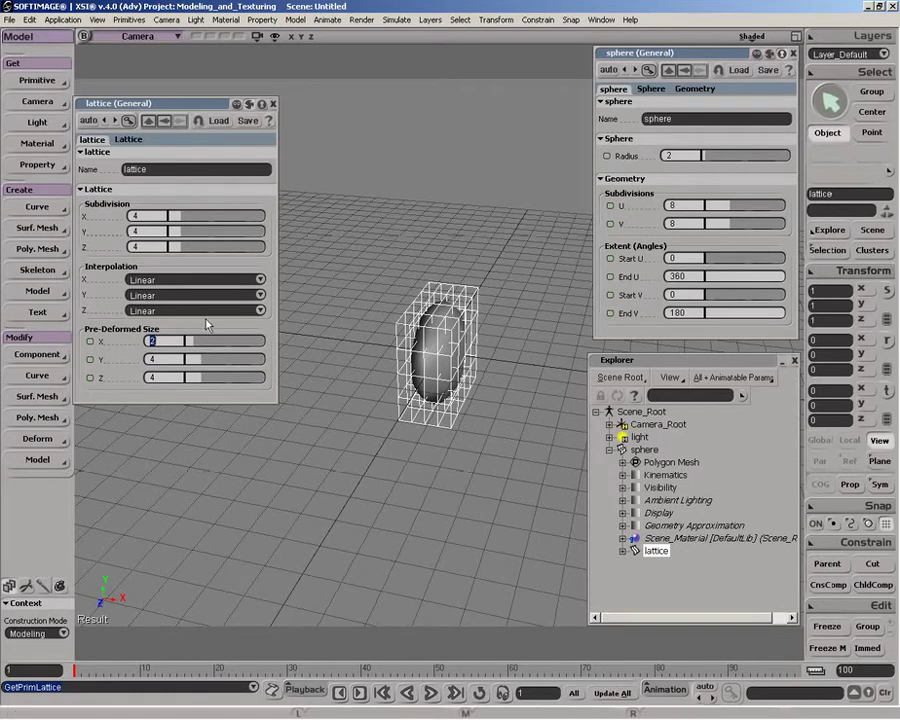
left_click(173, 216)
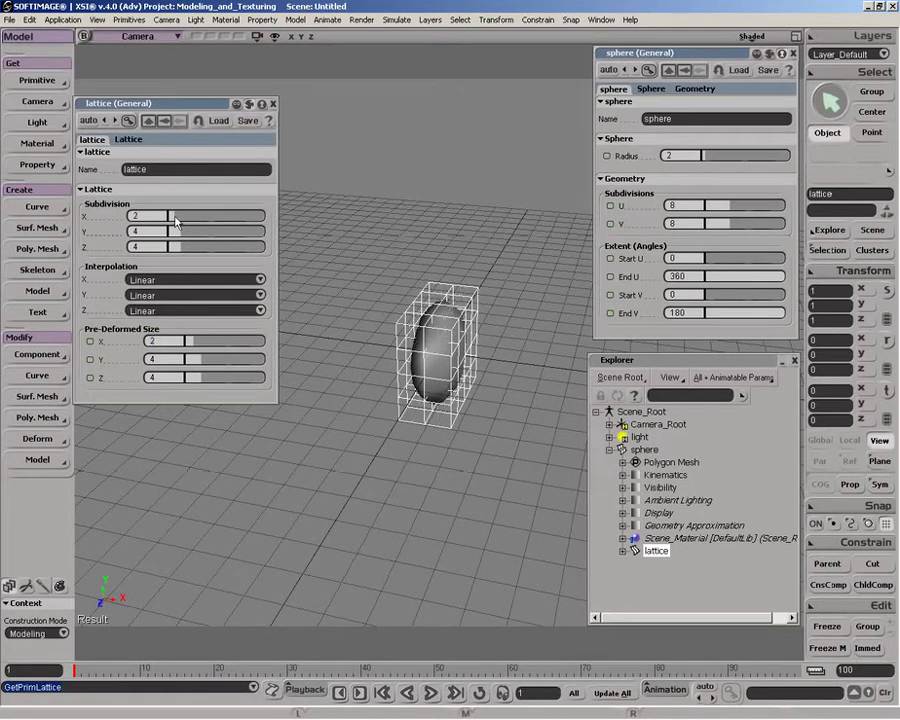
left_click(174, 232)
left_click(173, 247)
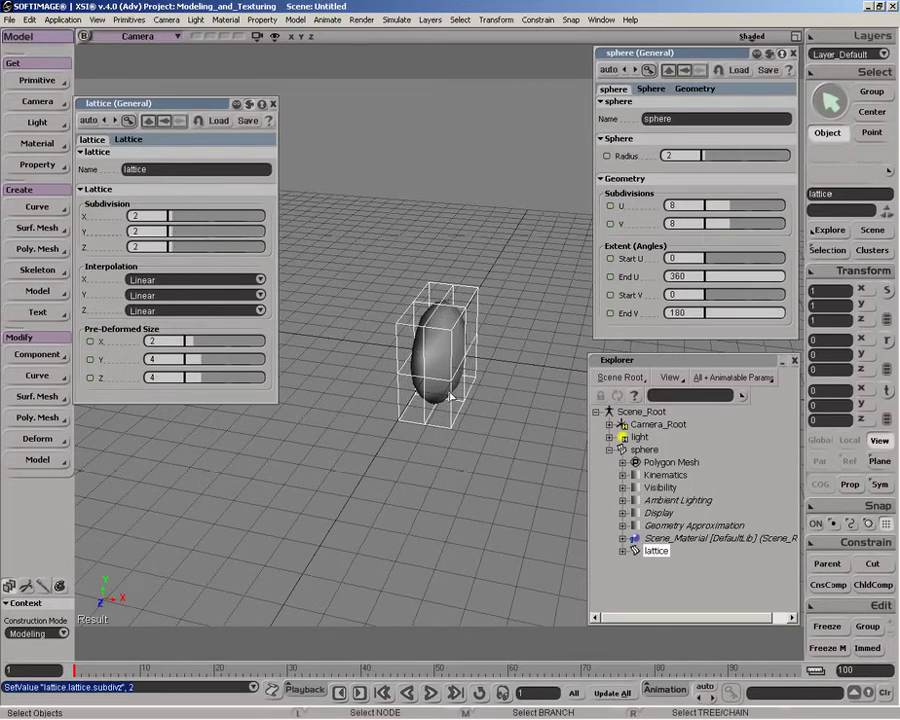
Reduce the lattice's X, Y and Z subdivisions to 1
left_click(182, 216)
left_click(170, 231)
left_click(168, 247)
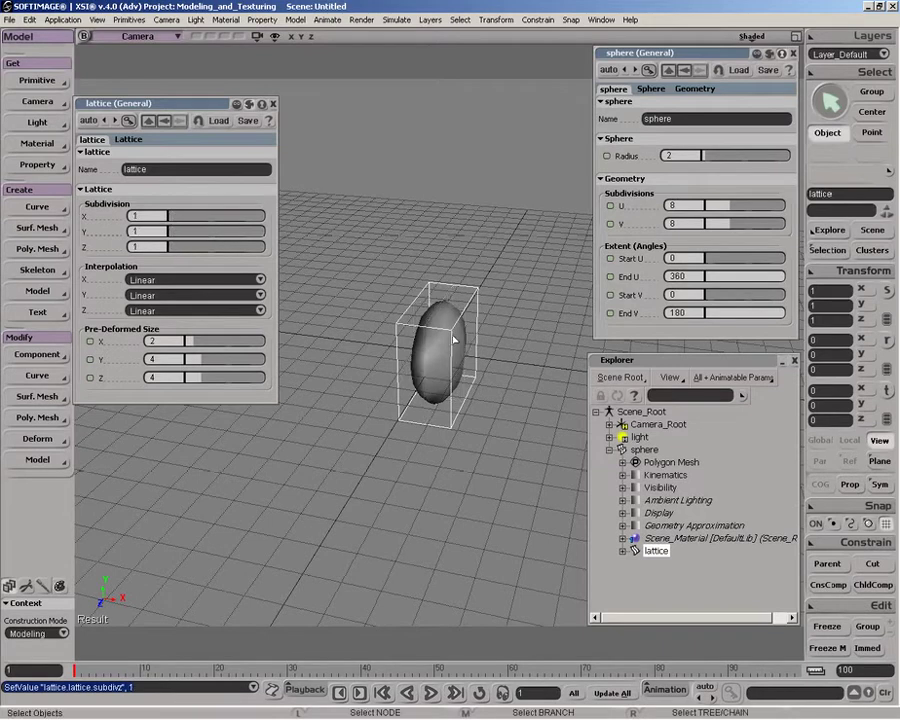
Pull the lattice's two rear upper corner points up and outward to deform the sphere
key("m")
left_click_drag(481, 292, 524, 262)
left_click_drag(435, 290, 392, 251)
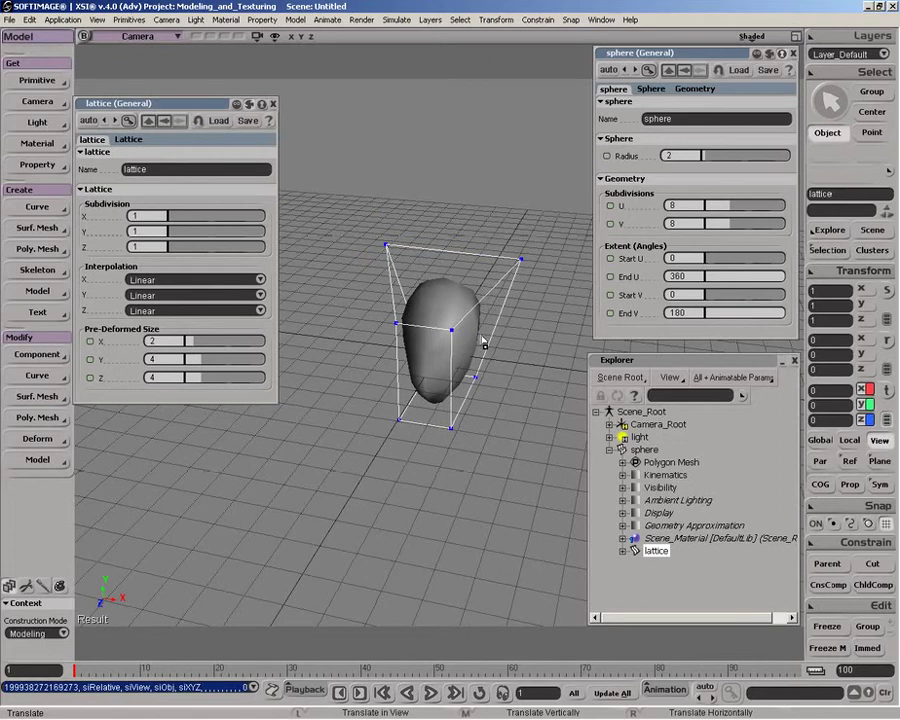
Delete the lattice and try moving a single point on the sphere's upper side directly, undoing the move
key("Delete")
left_click(466, 330)
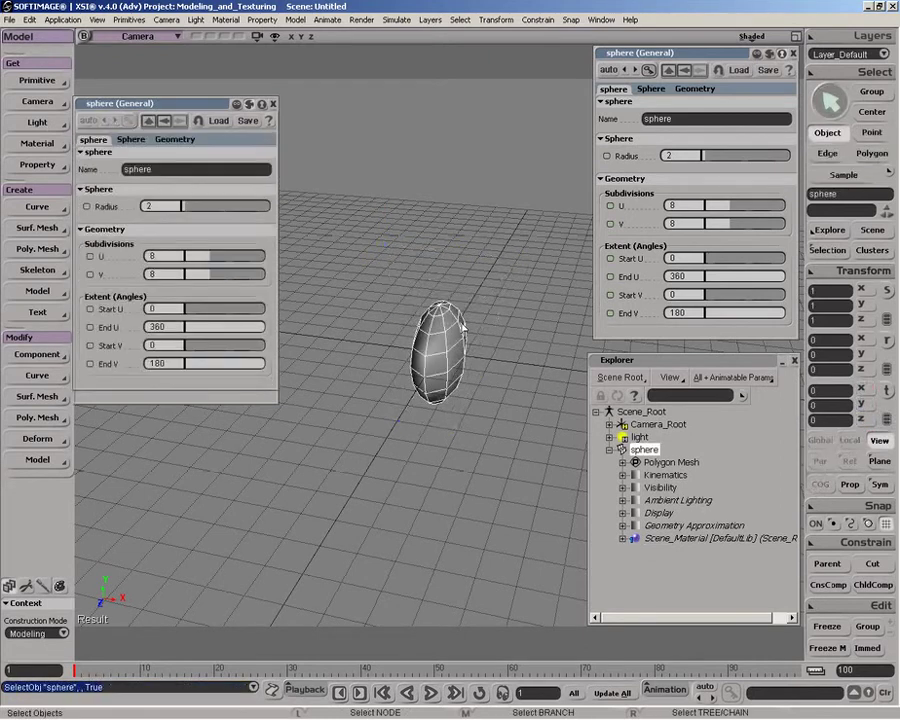
left_click_drag(466, 322, 493, 286)
key("ctrl+z")
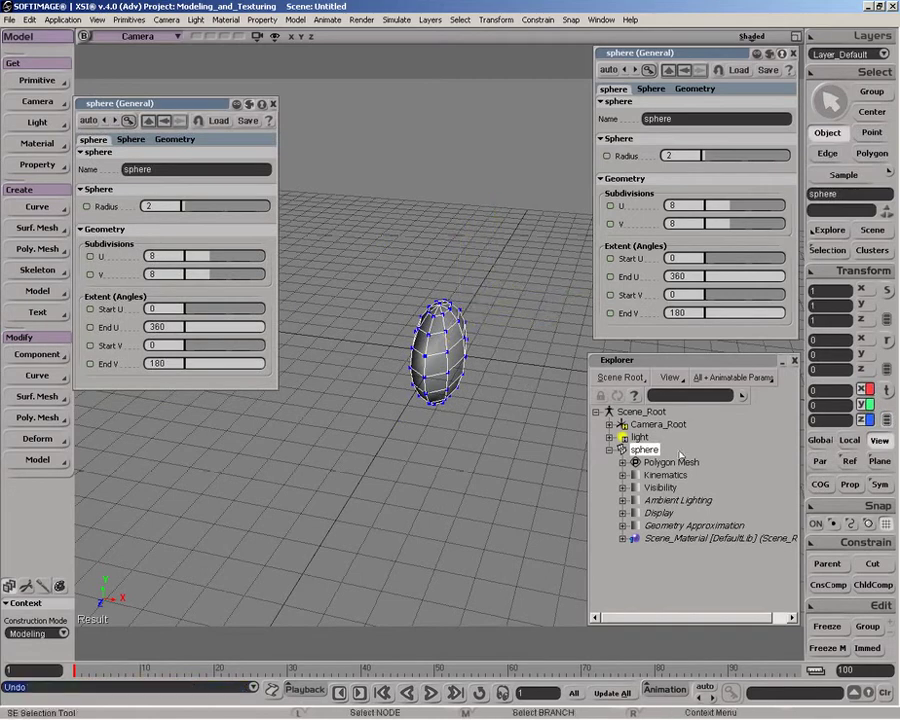
Enable proportional modelling and set its distance limit to 1.77
right_click(850, 485)
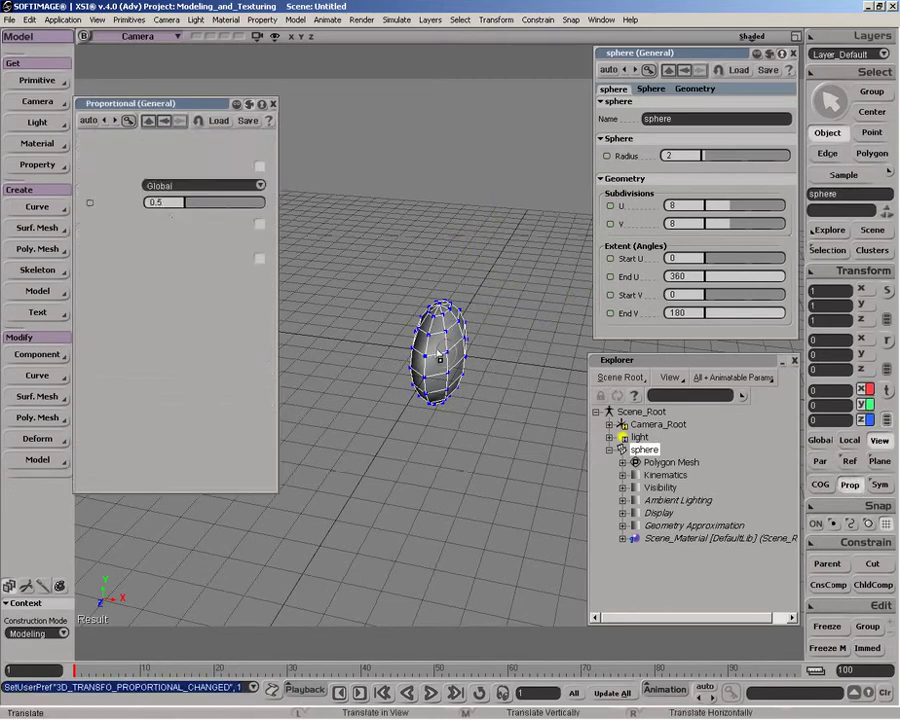
left_click_drag(185, 203, 186, 203)
Try pulling an upper point of the sphere outward with proportional falloff, undo it and close the proportional options
left_click_drag(463, 318, 481, 288)
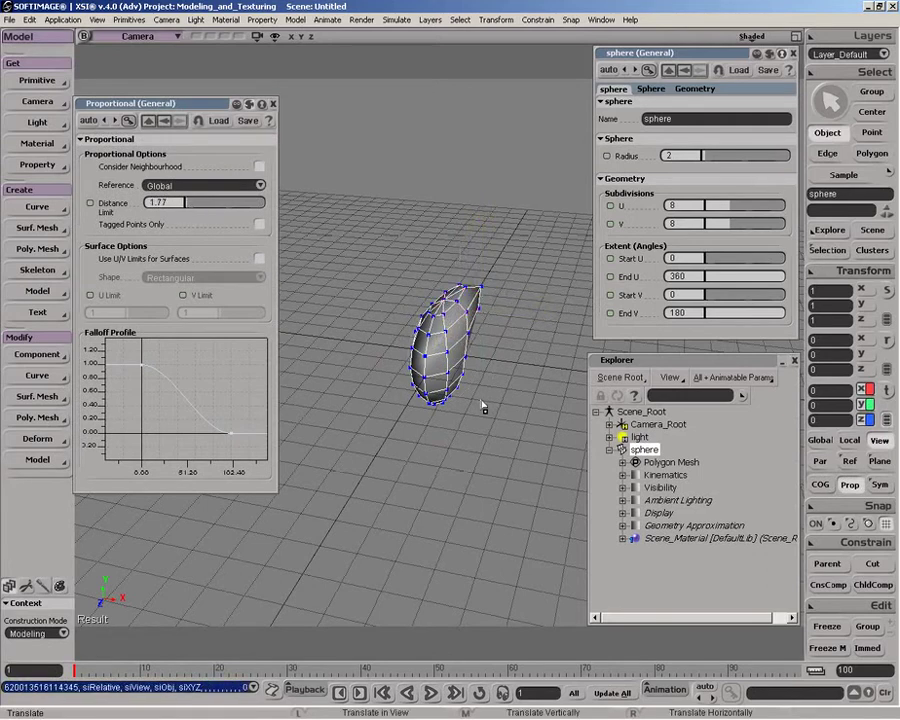
key("ctrl+z")
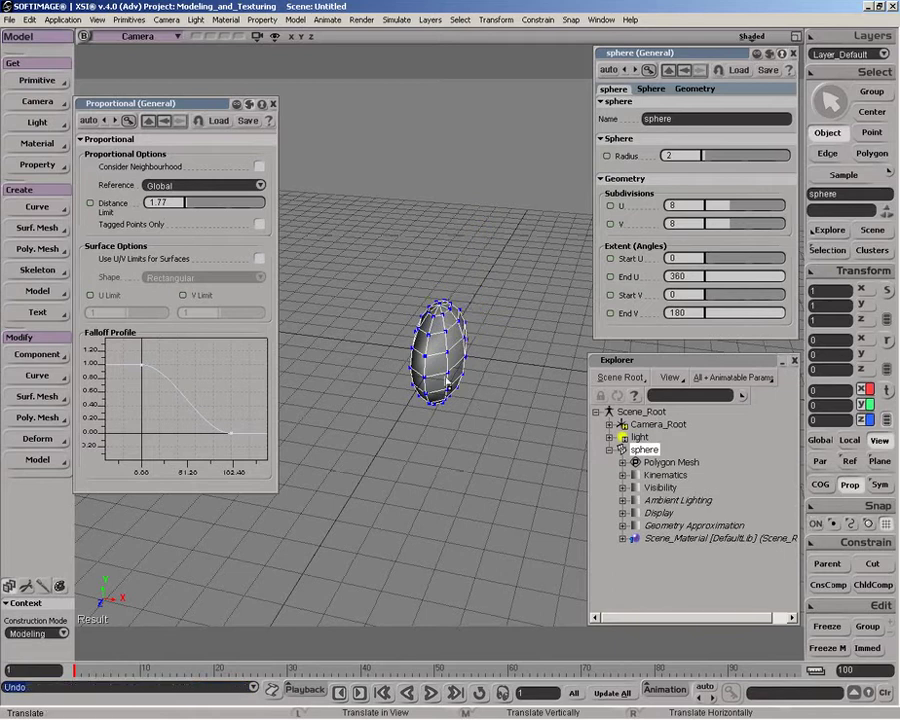
left_click(273, 104)
key("space")
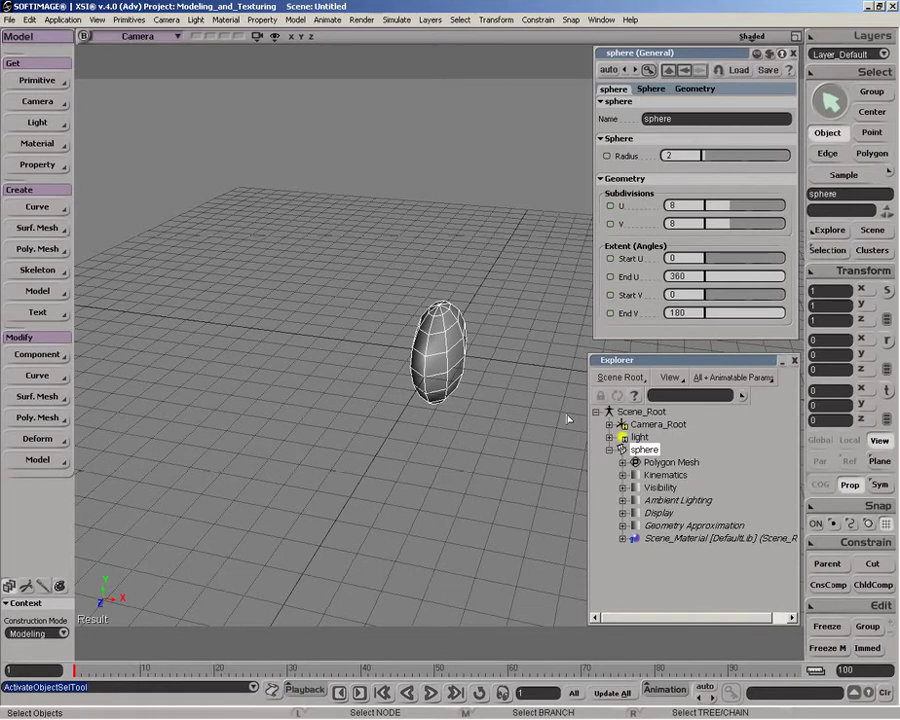
Attach a lattice to the sphere and inspect the SPDL definition behind its property page
middle_click(51, 87)
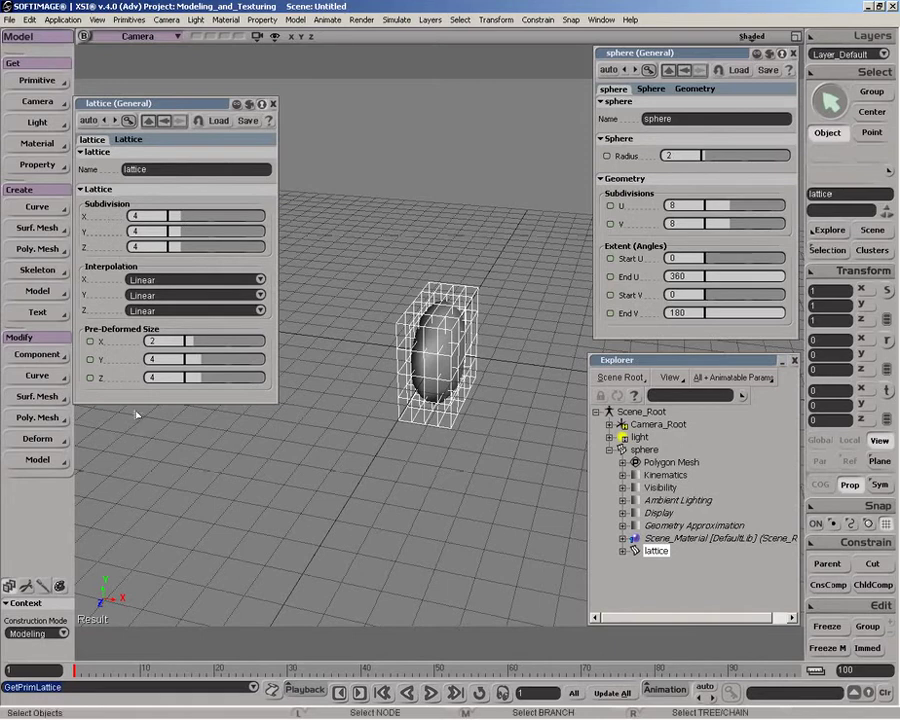
right_click(169, 195)
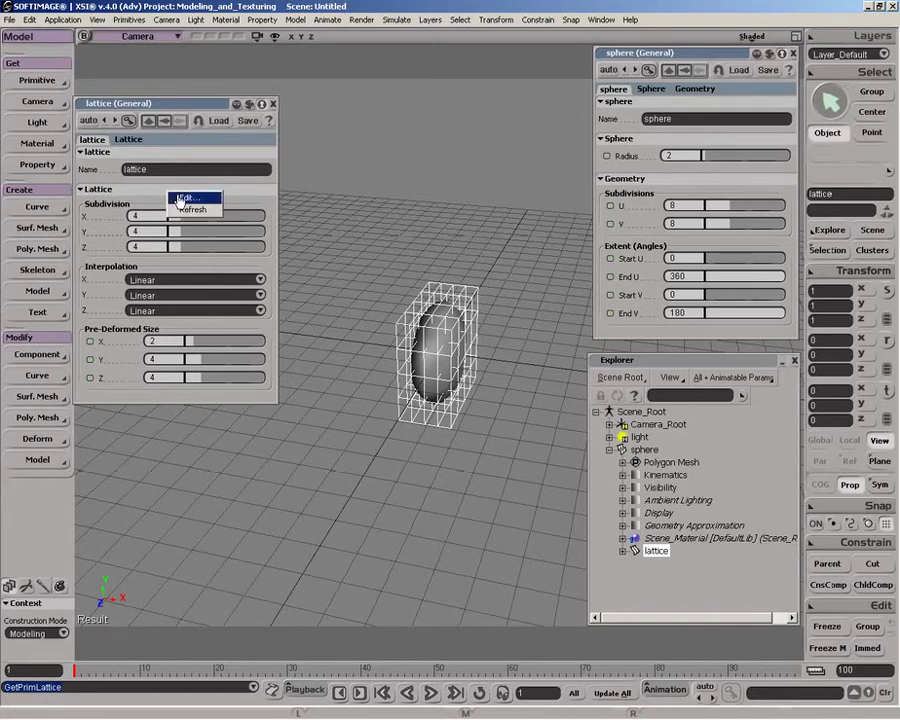
left_click(179, 199)
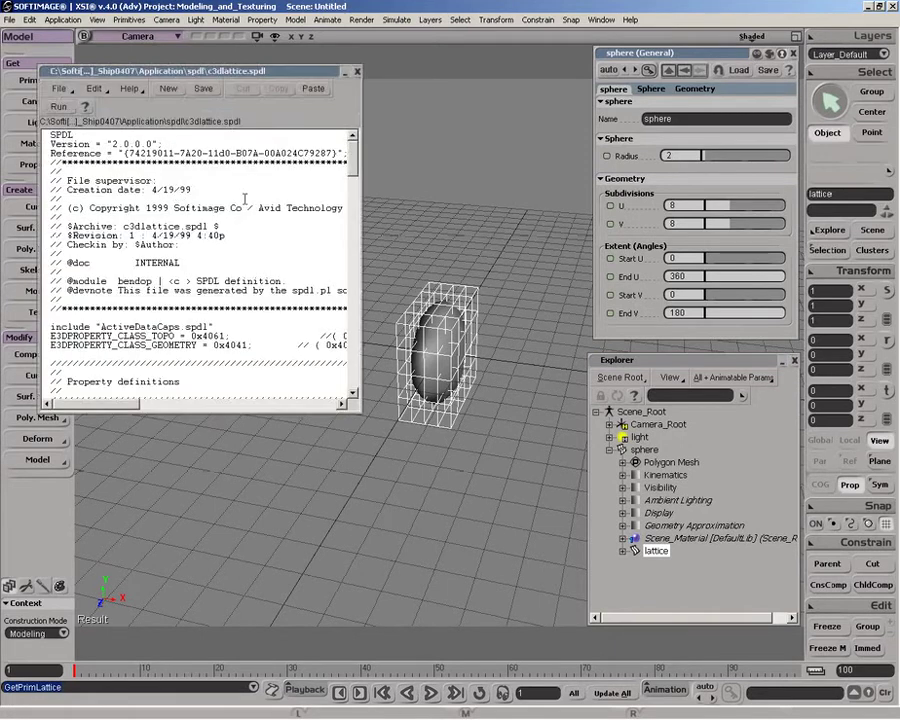
left_click_drag(352, 165, 352, 263)
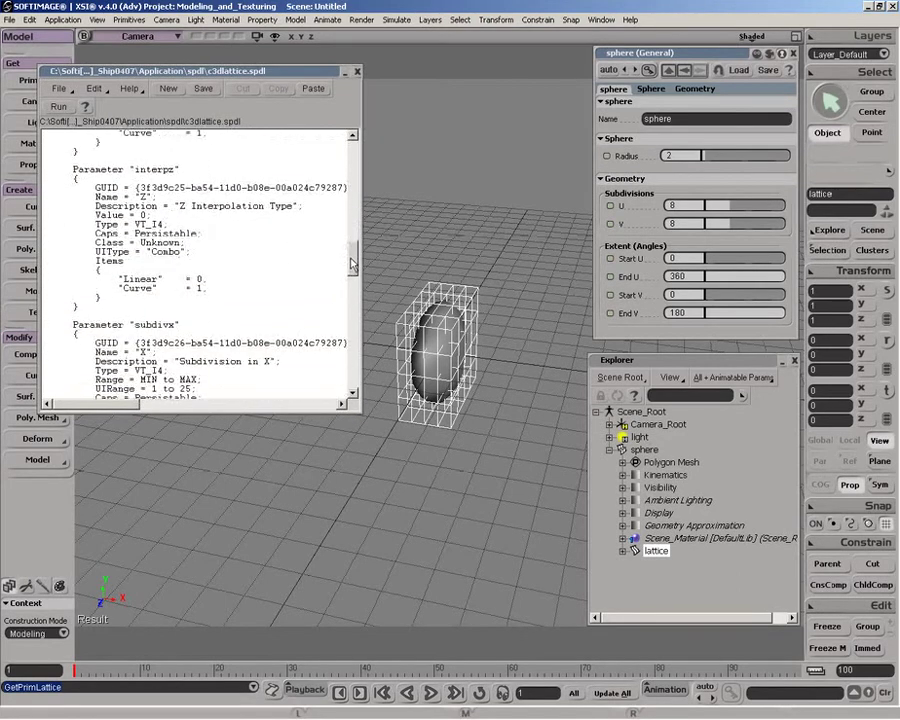
left_click(357, 72)
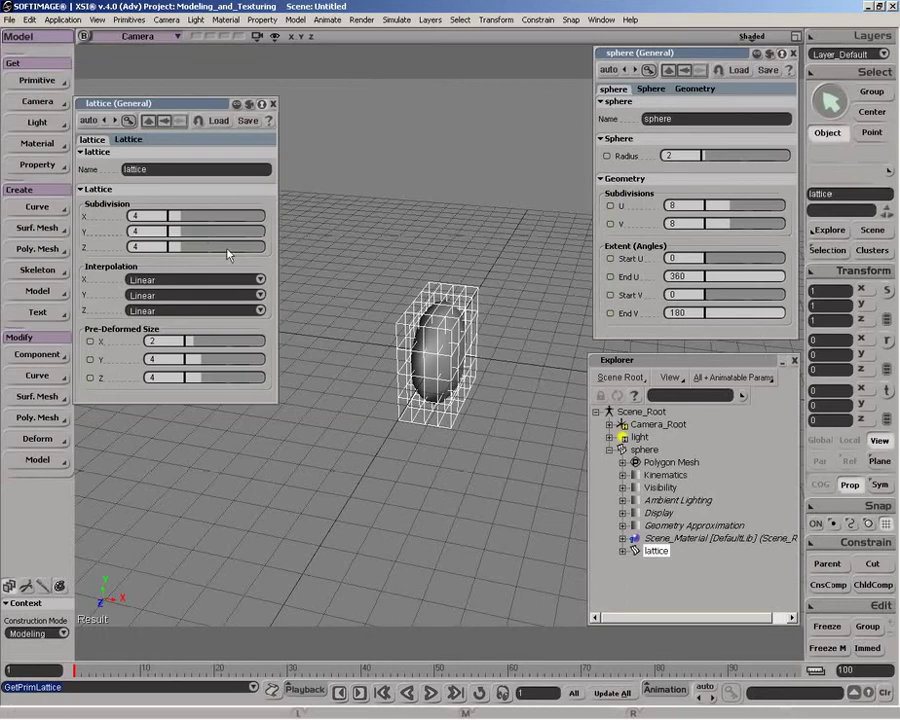
Browse the application's Scene Defaults, expanding operators and primitives, and open the Lattice primitive's default properties
left_click(620, 377)
left_click(625, 407)
left_click(609, 450)
left_click(622, 462)
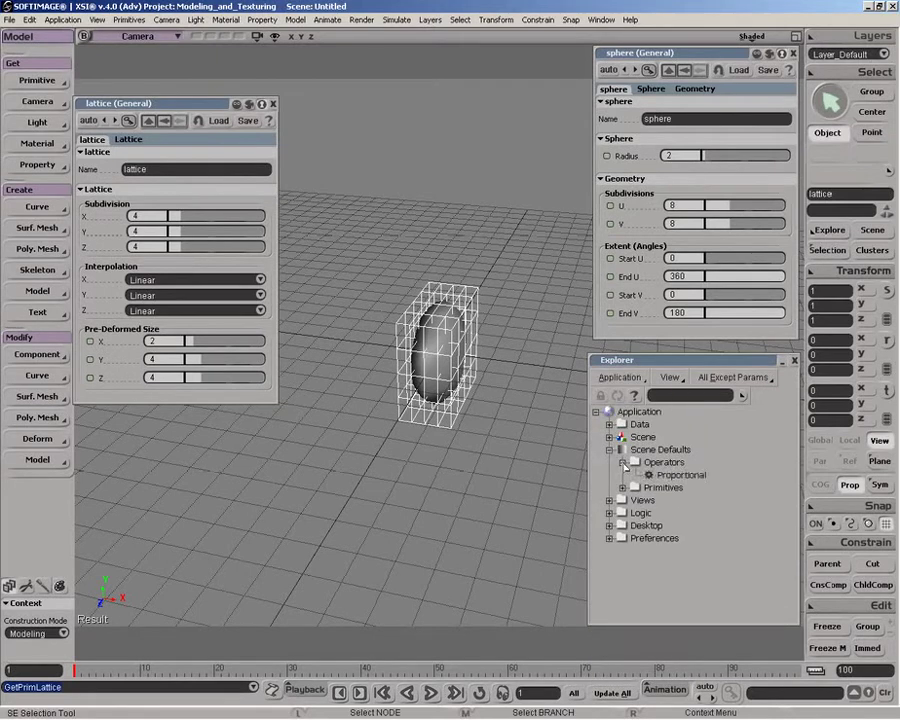
left_click(622, 487)
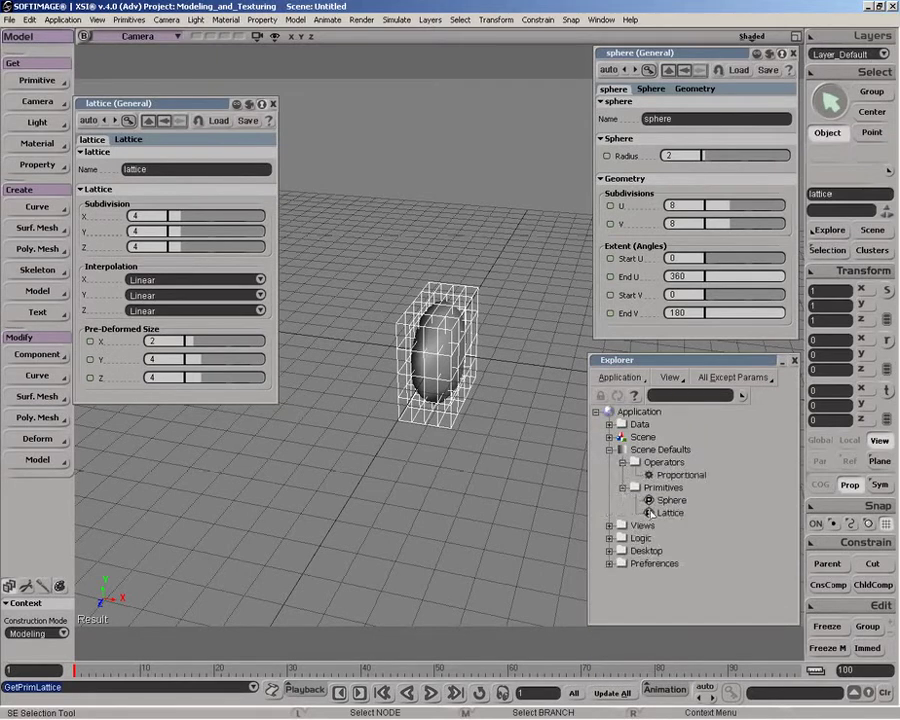
double_click(651, 513)
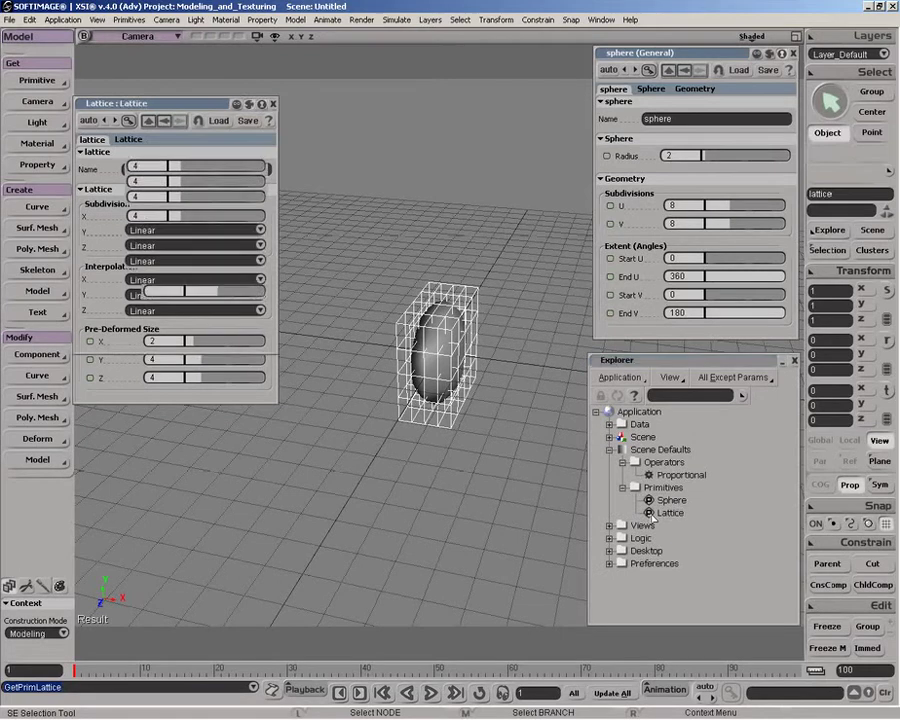
left_click_drag(198, 274, 203, 361)
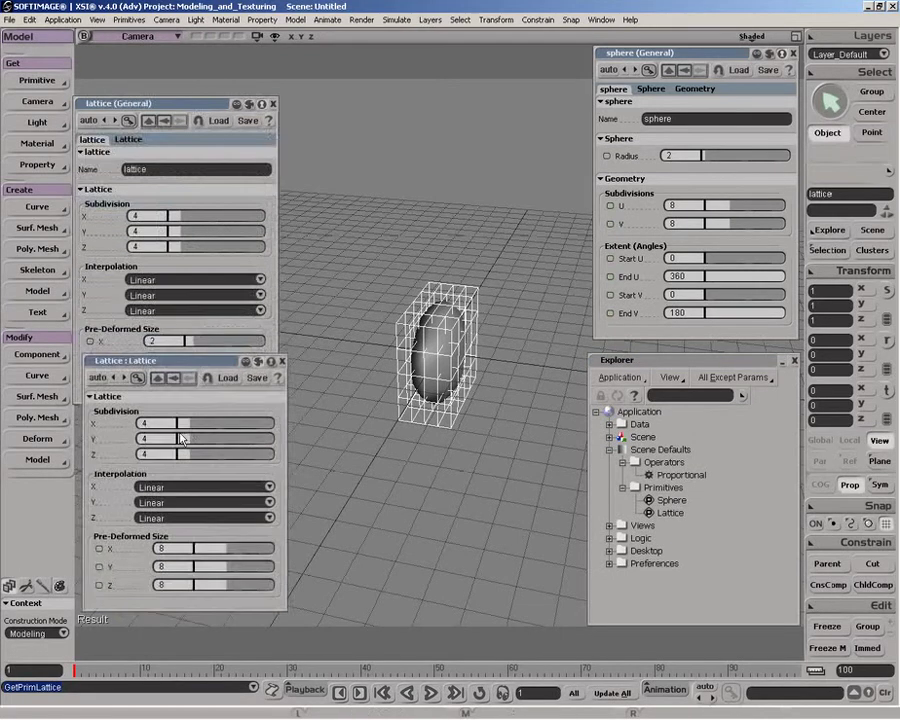
Set the default lattice subdivision to 2 in X, Y and Z
type("2")
key("Tab")
type("2")
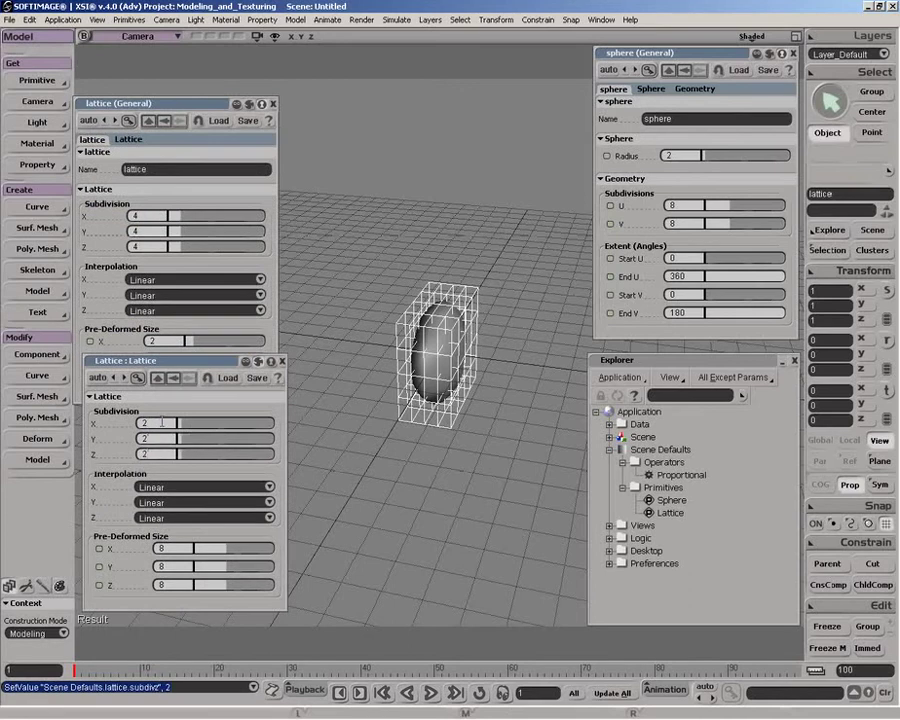
Set the default lattice interpolation to Curve for the X, Y and Z directions
left_click(185, 487)
left_click(174, 503)
left_click(174, 503)
left_click(170, 512)
left_click(172, 516)
left_click(184, 510)
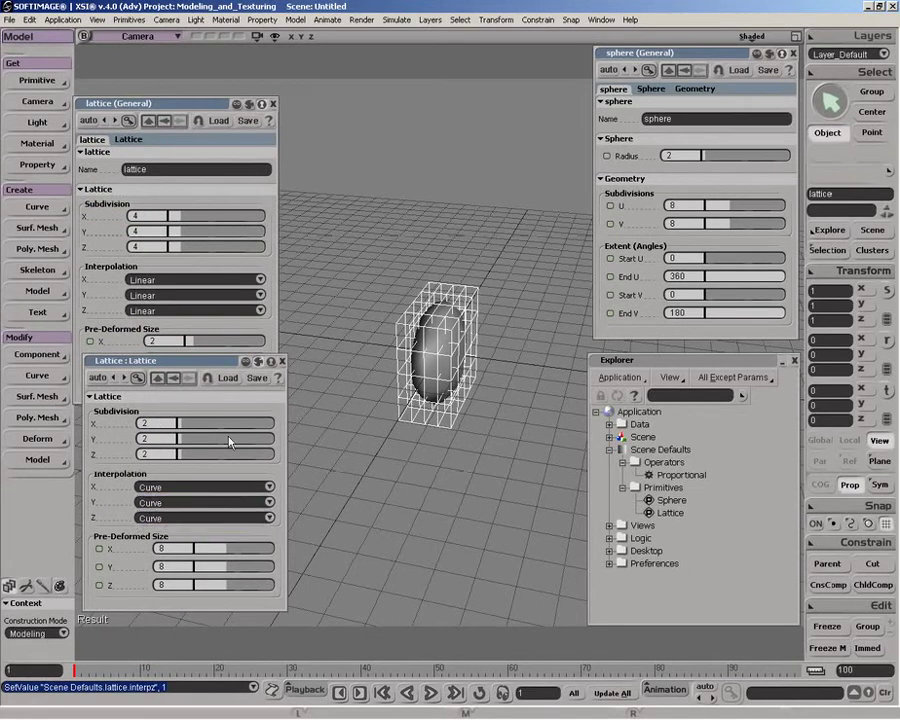
Delete the sphere's lattice and attach a new one to the sphere with the changed defaults
left_click(282, 361)
left_click(273, 104)
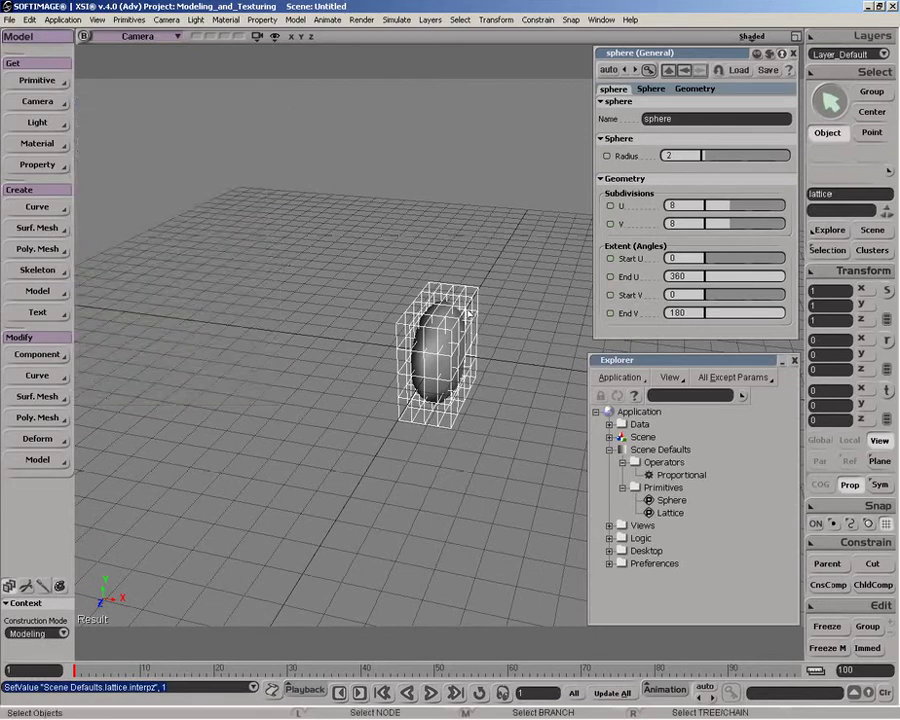
key("Delete")
left_click_drag(428, 333, 484, 347)
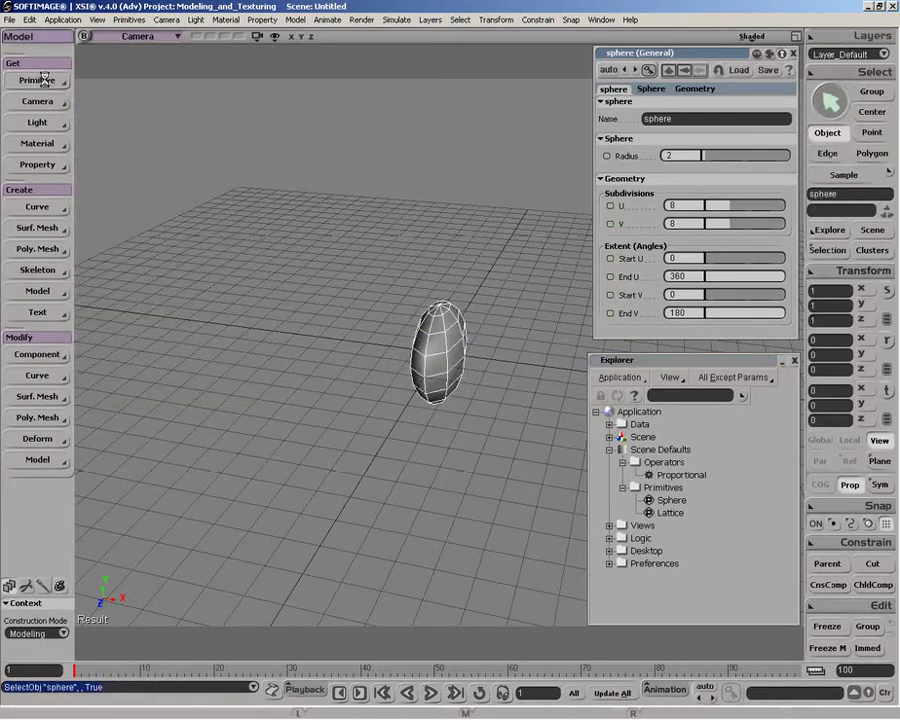
left_click(42, 85)
left_click(95, 190)
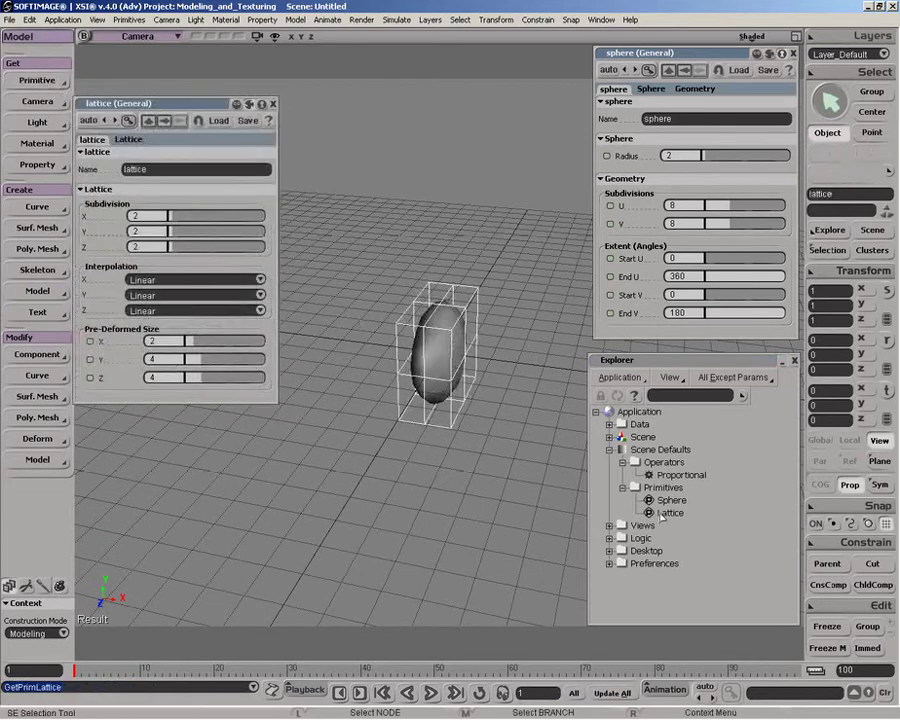
Reopen the lattice defaults for comparison, return the explorer to the scene root and clear the selection
middle_click(610, 381)
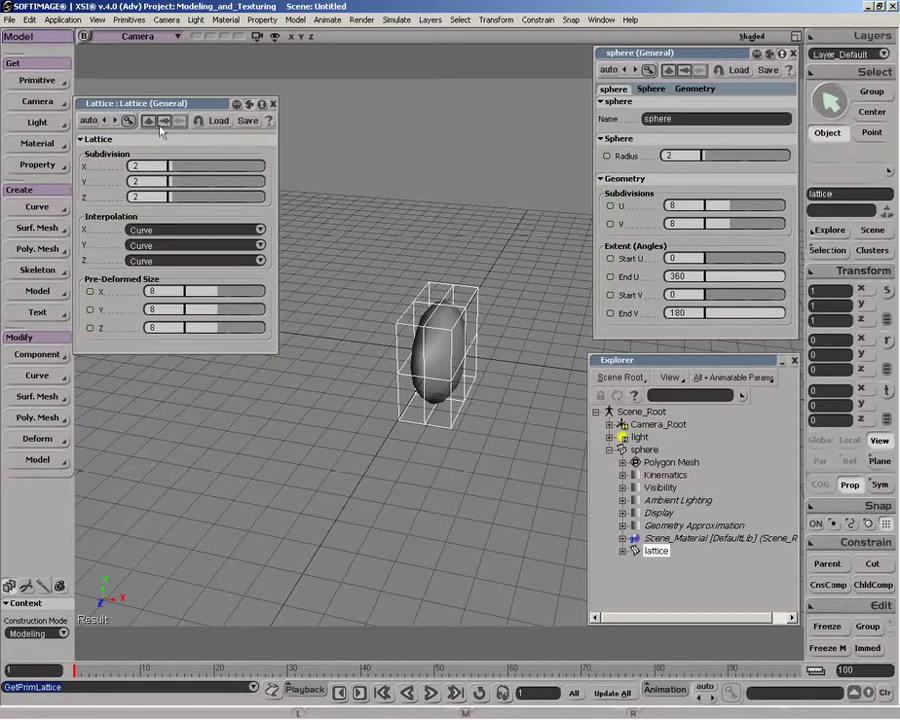
left_click_drag(117, 104, 127, 128)
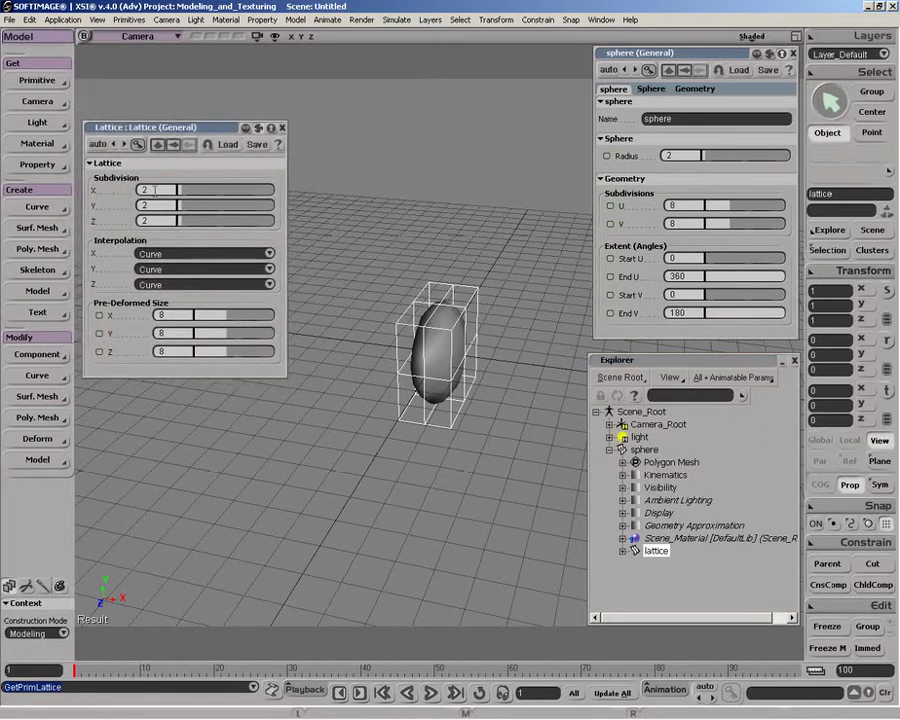
key("space")
left_click(343, 190)
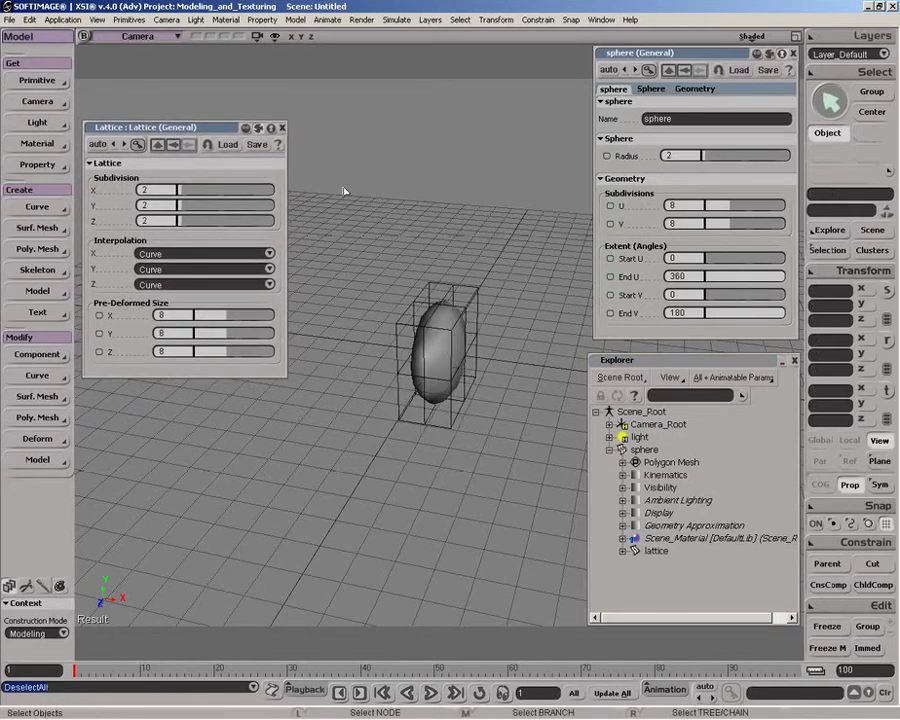
Create a standalone lattice with nothing selected, check its inherited default settings and delete it
left_click(36, 79)
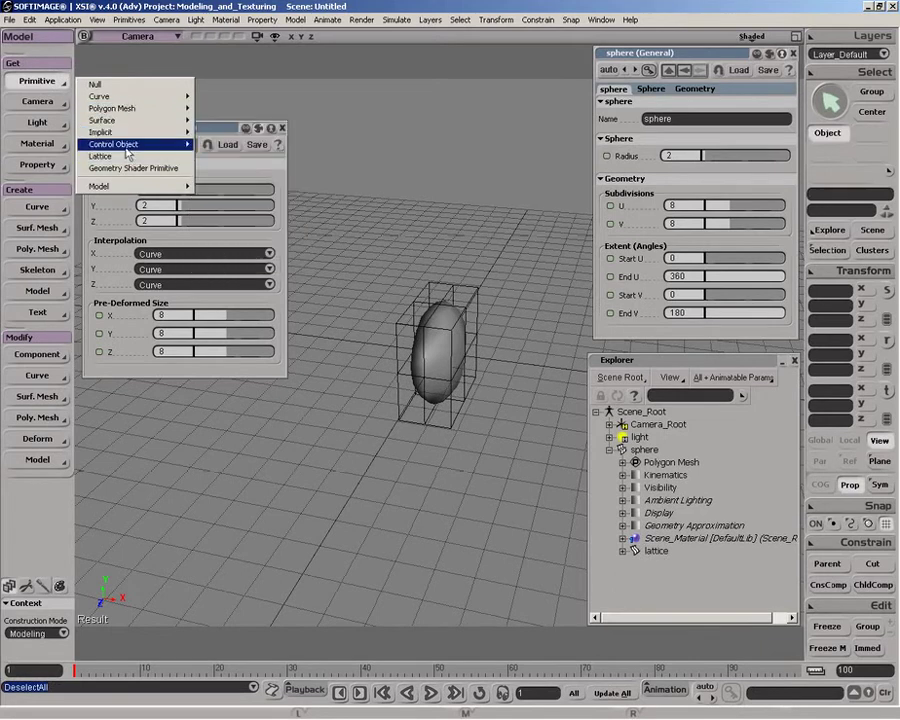
left_click(118, 157)
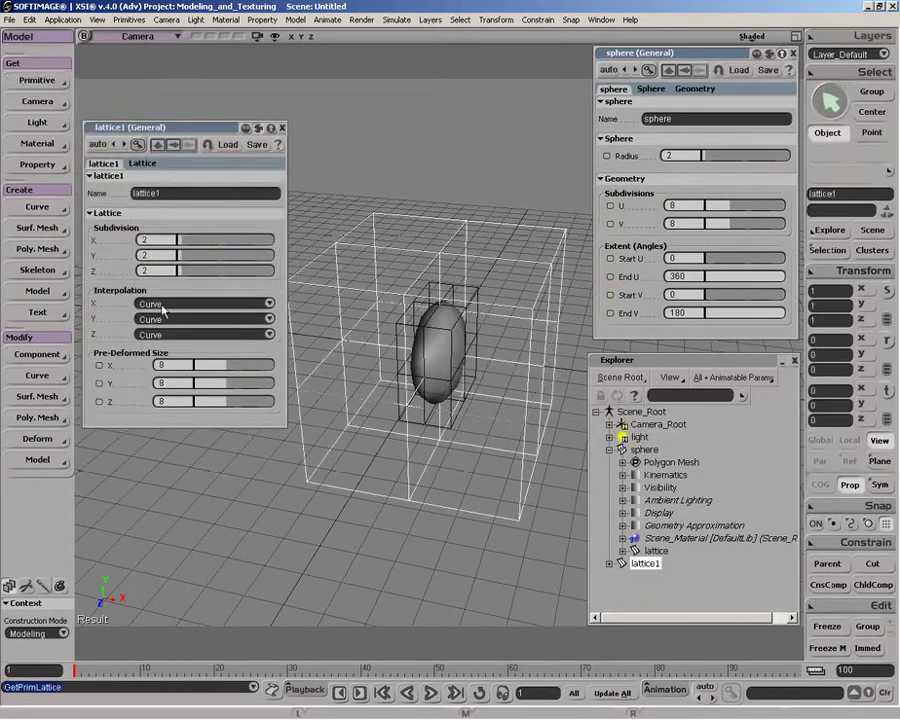
left_click_drag(197, 129, 209, 273)
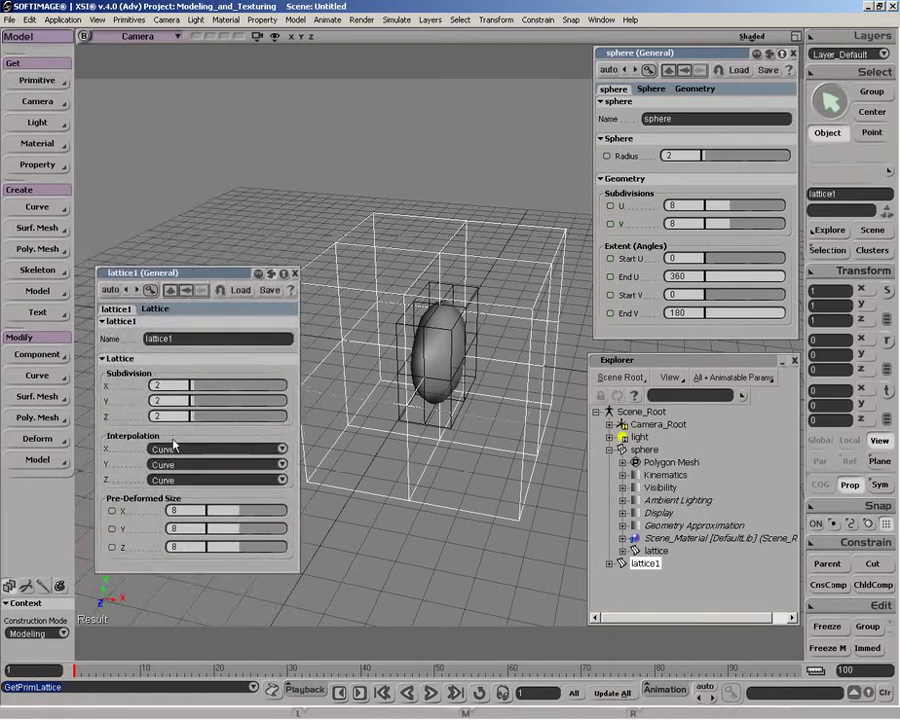
left_click(294, 273)
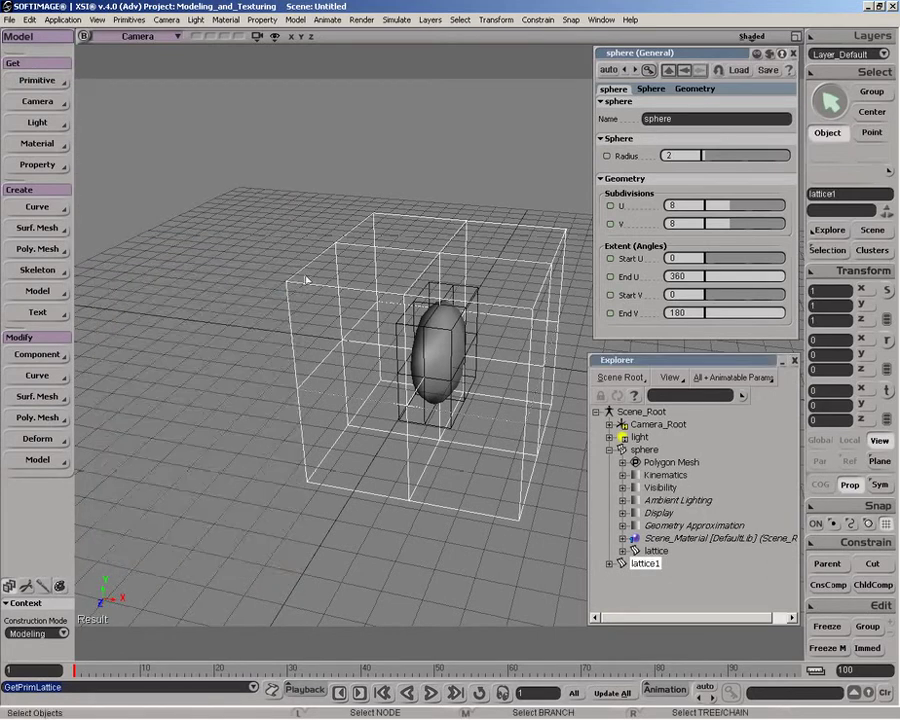
key("Delete")
Scale up the middle slice of points in the sphere's lattice, with proportional modelling turned off
left_click(478, 314)
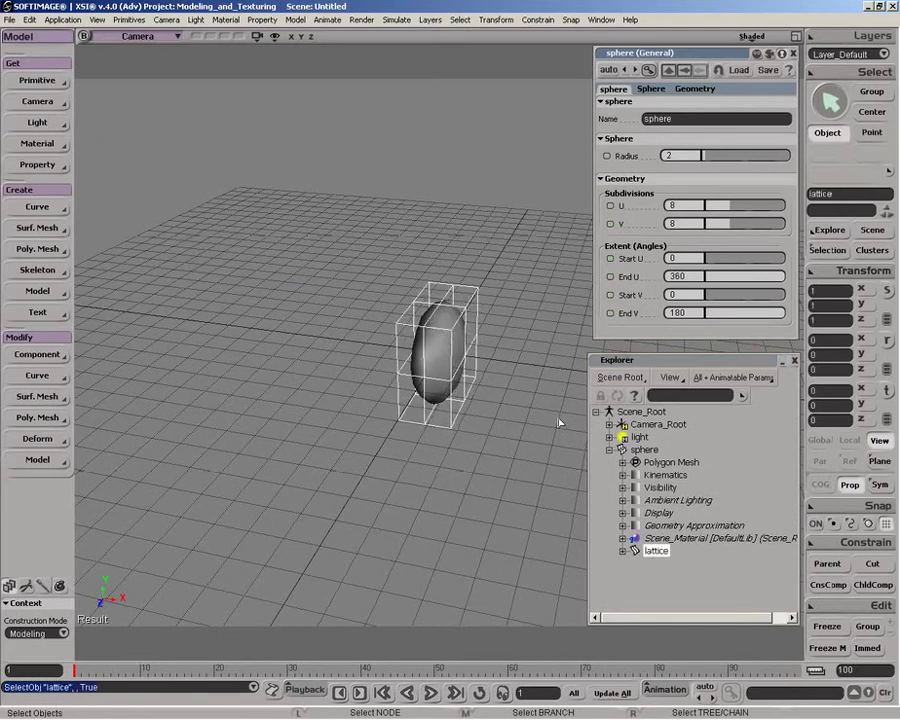
key("o")
left_click_drag(494, 420, 428, 375)
key("t")
left_click_drag(414, 261, 484, 432)
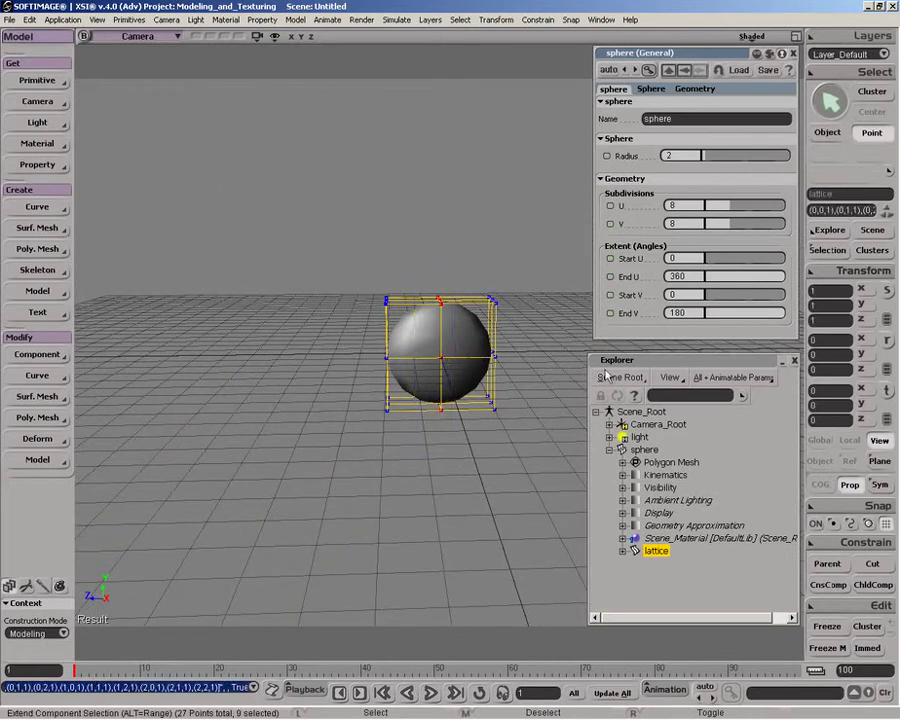
key("x")
left_click(862, 481)
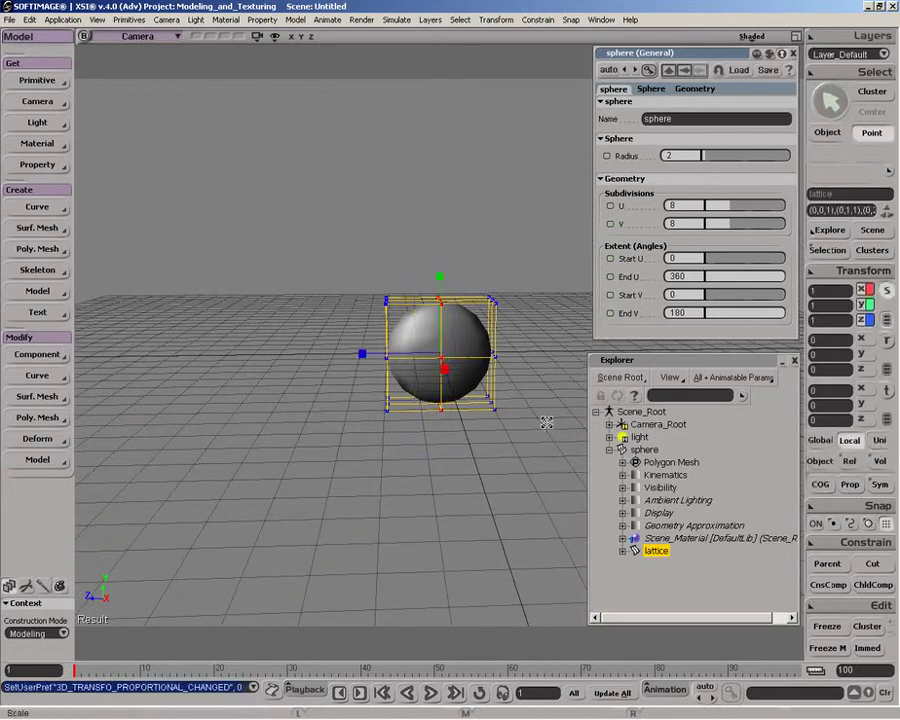
left_click_drag(466, 395, 624, 362)
key("space")
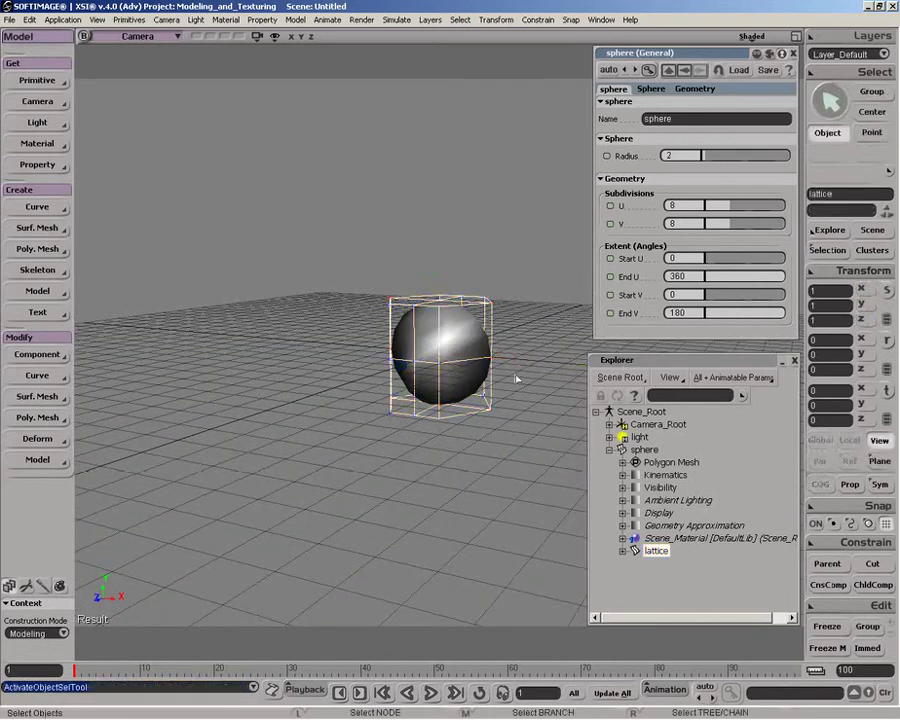
Try moving the sphere upward together with its child lattice, and undo the move
left_click(644, 449)
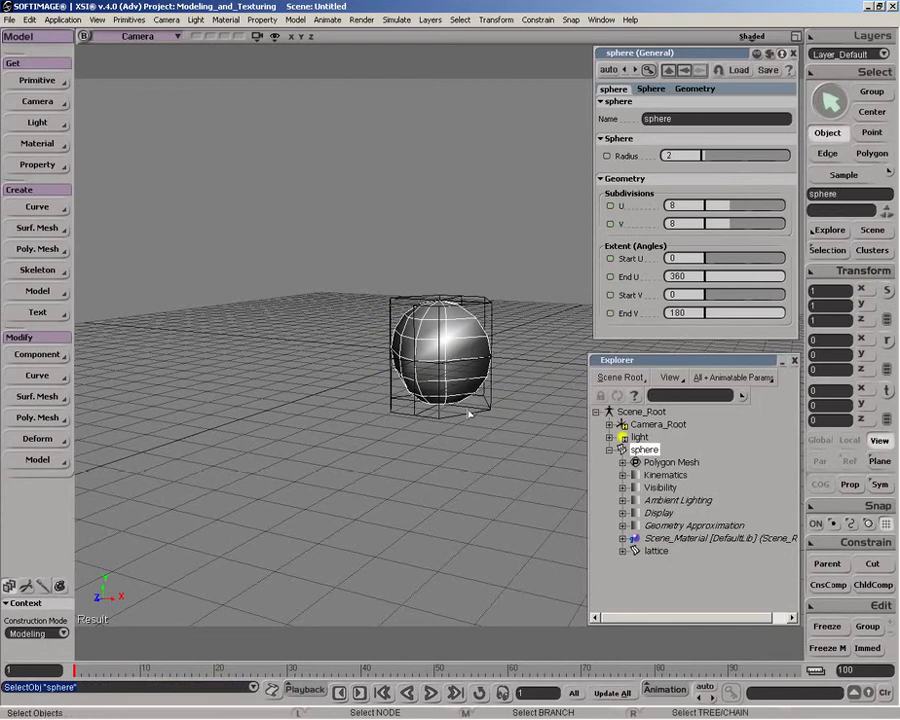
key("c")
key("v")
left_click_drag(438, 358, 436, 315)
key("ctrl+z")
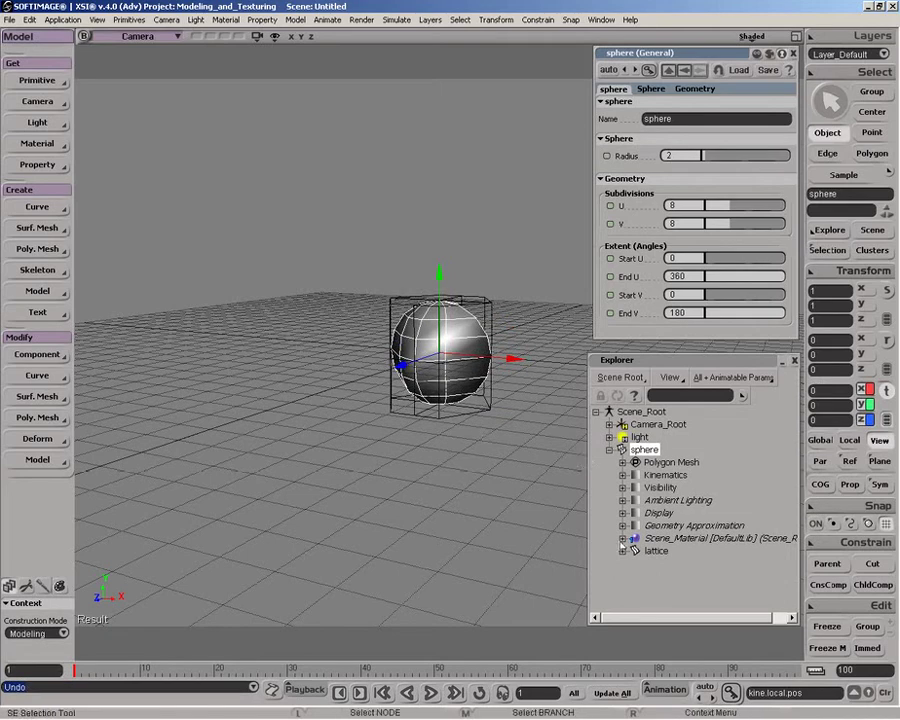
Enable child compensation, try moving the sphere without its lattice, and undo the move
left_click(869, 585)
mouse_move(445, 328)
left_mouse_down()
mouse_move(438, 281)
mouse_move(450, 166)
mouse_move(442, 323)
left_mouse_up()
key("ctrl+z")
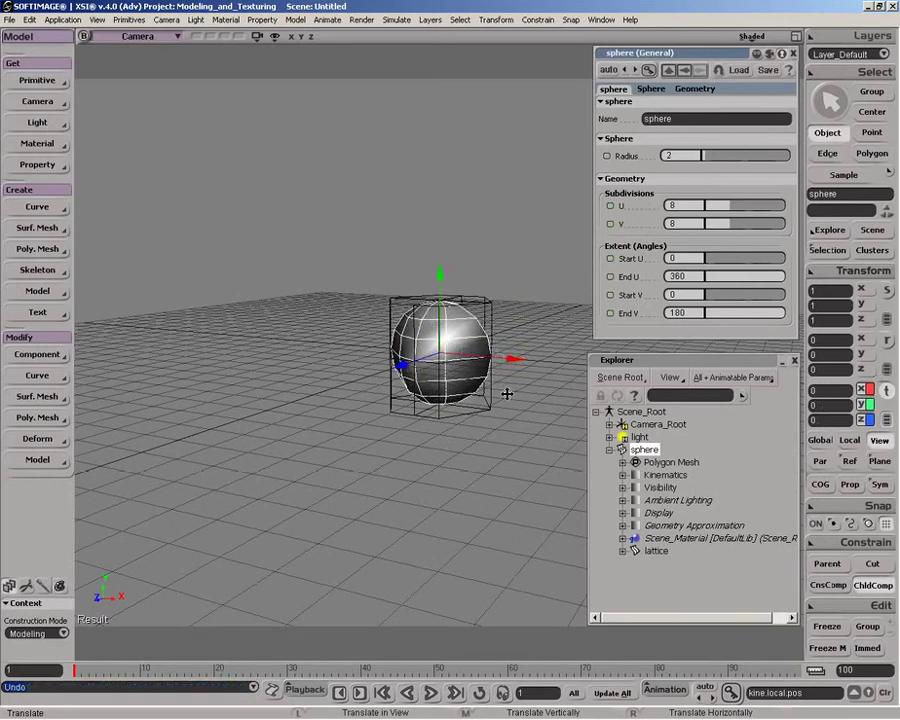
Cut the lattice from its parent sphere and collapse the sphere's branch in the explorer
left_click(656, 551)
left_click(872, 564)
left_click(610, 450)
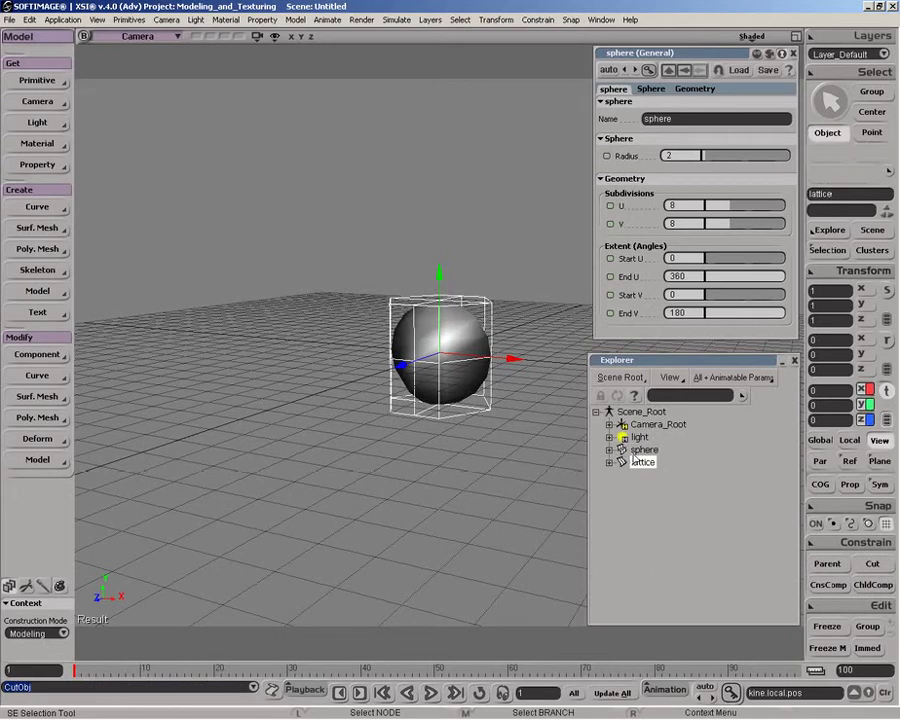
Try moving the sphere sideways inside the unparented lattice, and undo the move
mouse_move(440, 333)
left_mouse_down()
mouse_move(435, 97)
mouse_move(438, 300)
mouse_move(440, 240)
mouse_move(442, 318)
mouse_move(455, 327)
left_mouse_up()
left_click(452, 325)
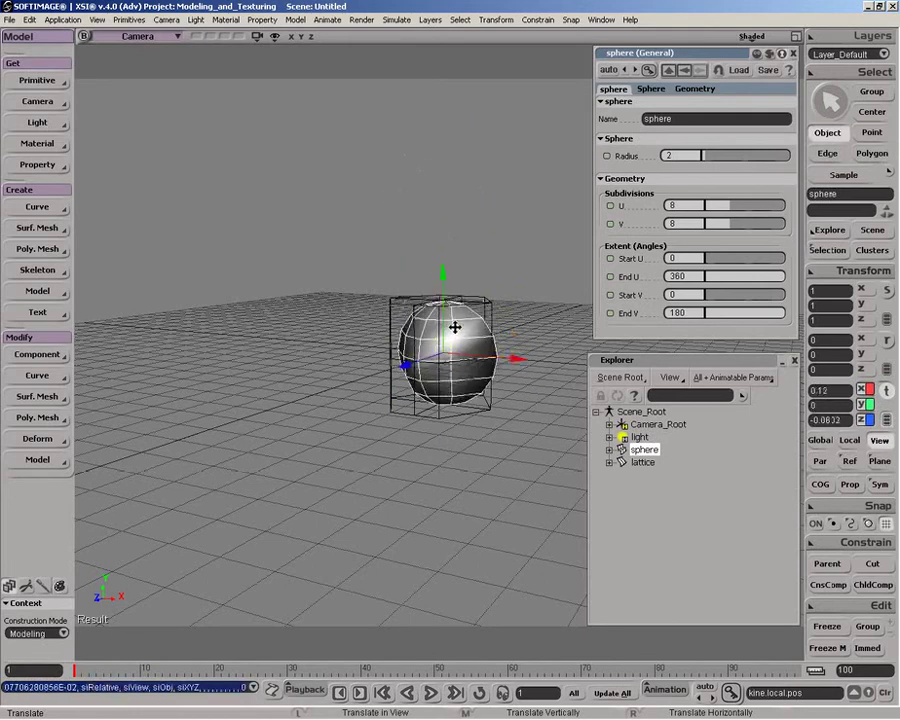
key("ctrl+z")
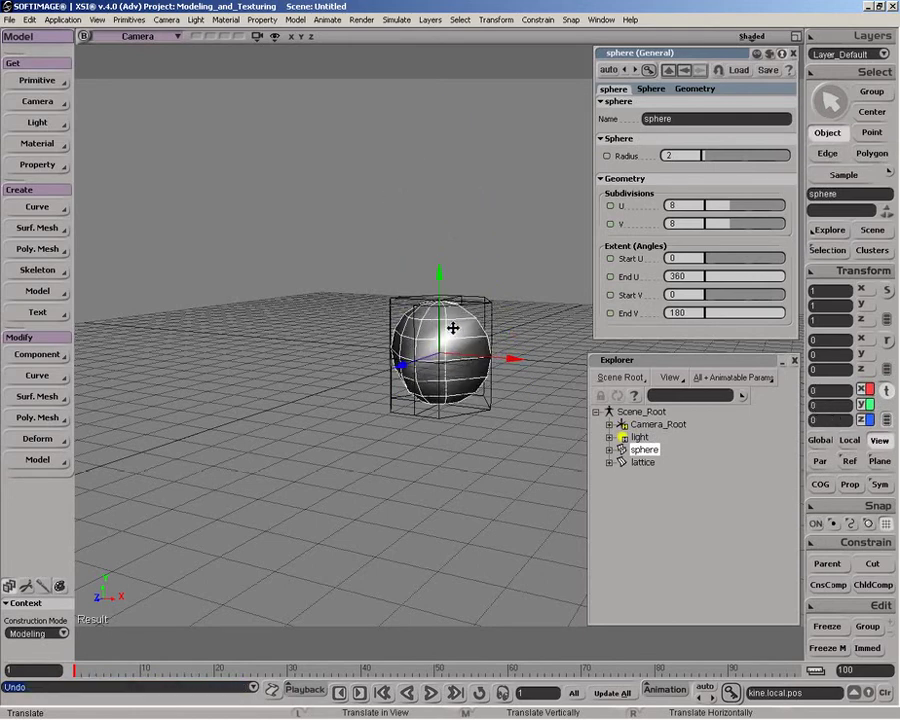
Try moving the unparented lattice upward relative to the sphere, and undo the move
key("space")
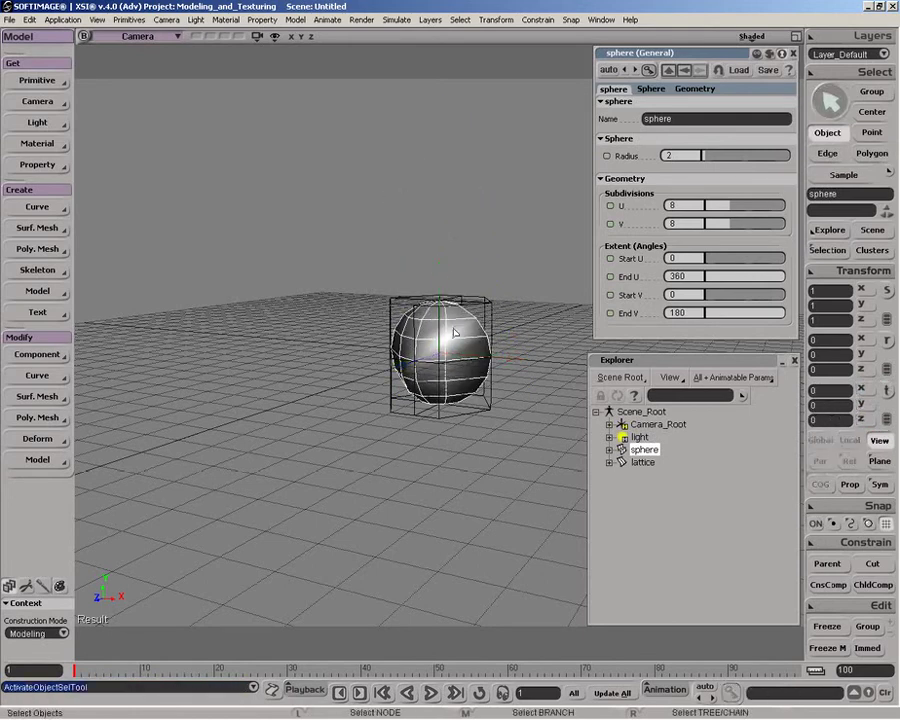
left_click(491, 306)
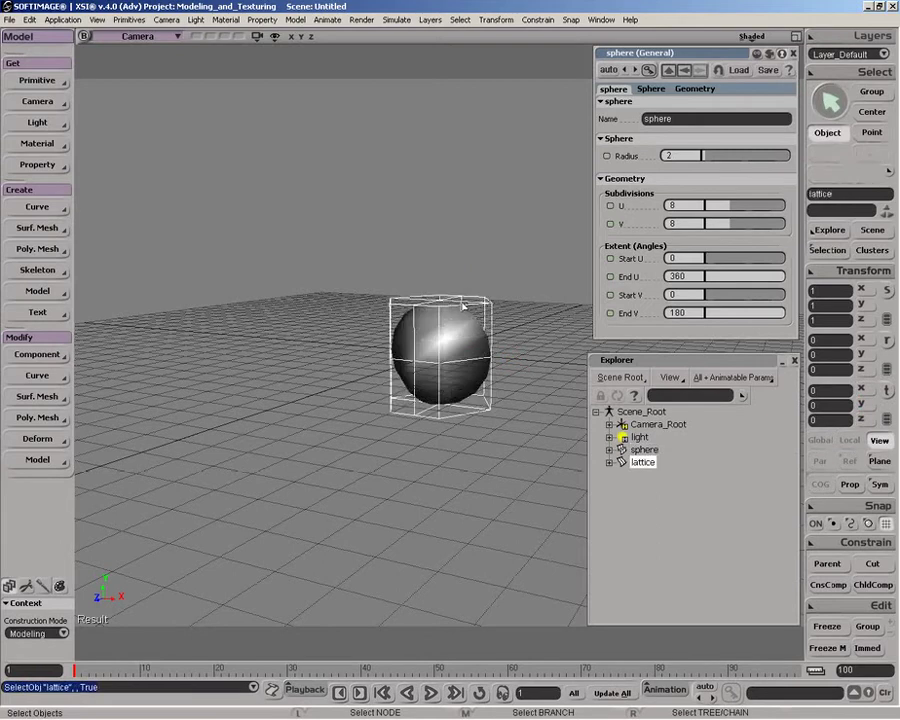
key("v")
left_click_drag(437, 293, 437, 236)
key("ctrl+z")
key("ctrl+z")
key("ctrl+z")
key("ctrl+z")
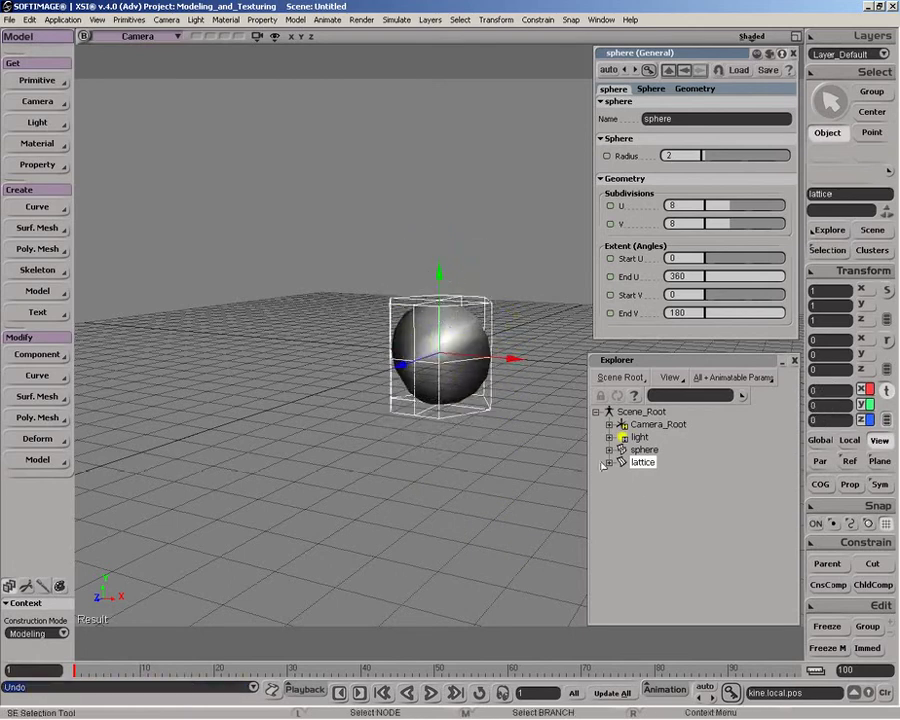
Open the lattice operator on the sphere's polygon mesh and set its deformation scope to All Points (SI3D)
left_click(609, 450)
left_click(623, 462)
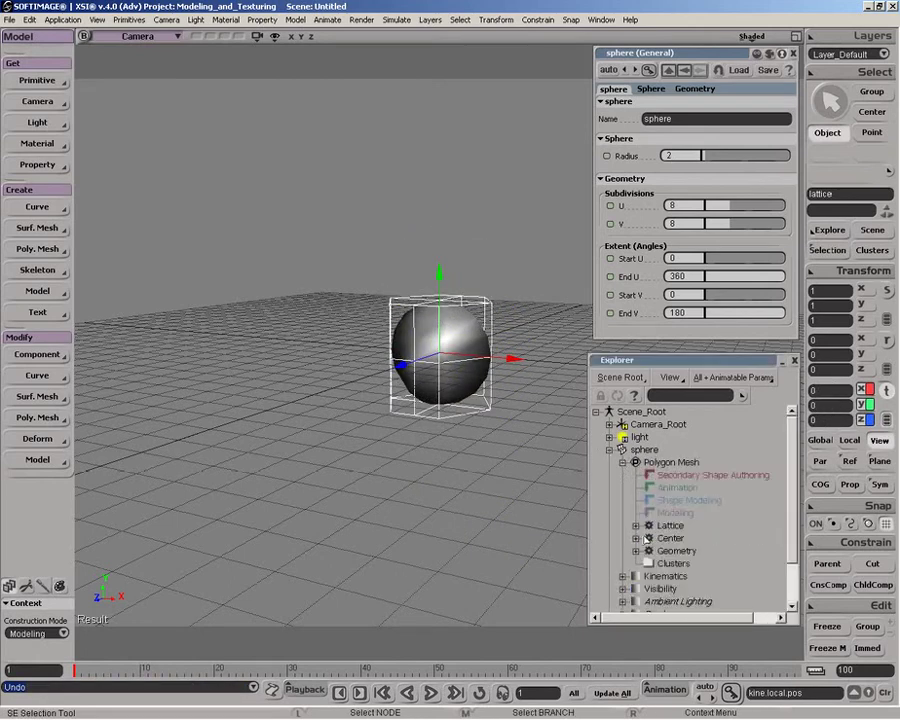
left_click(648, 526)
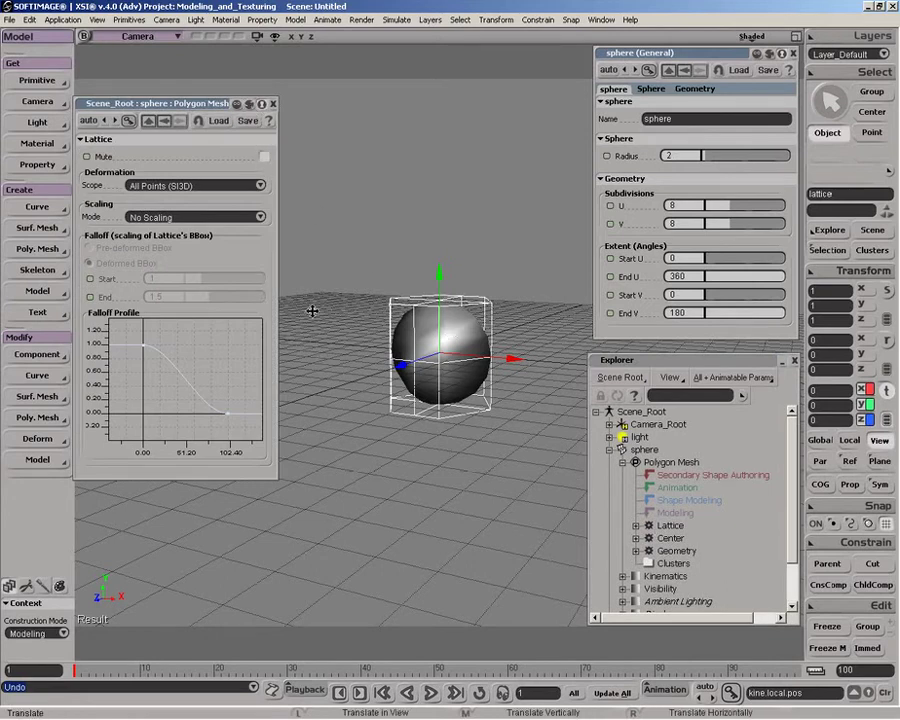
key("space")
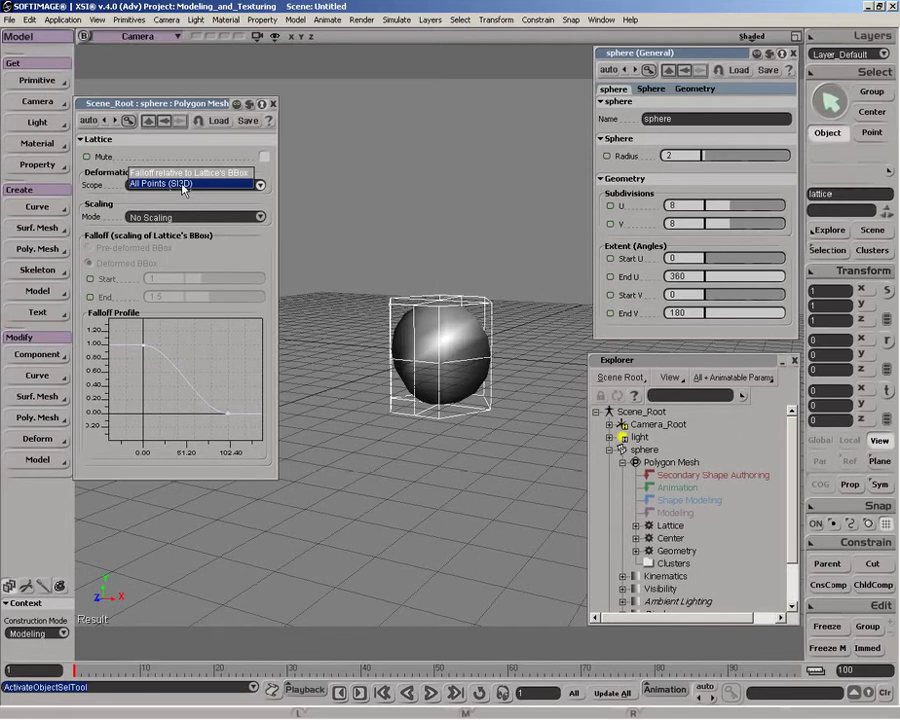
left_click(184, 186)
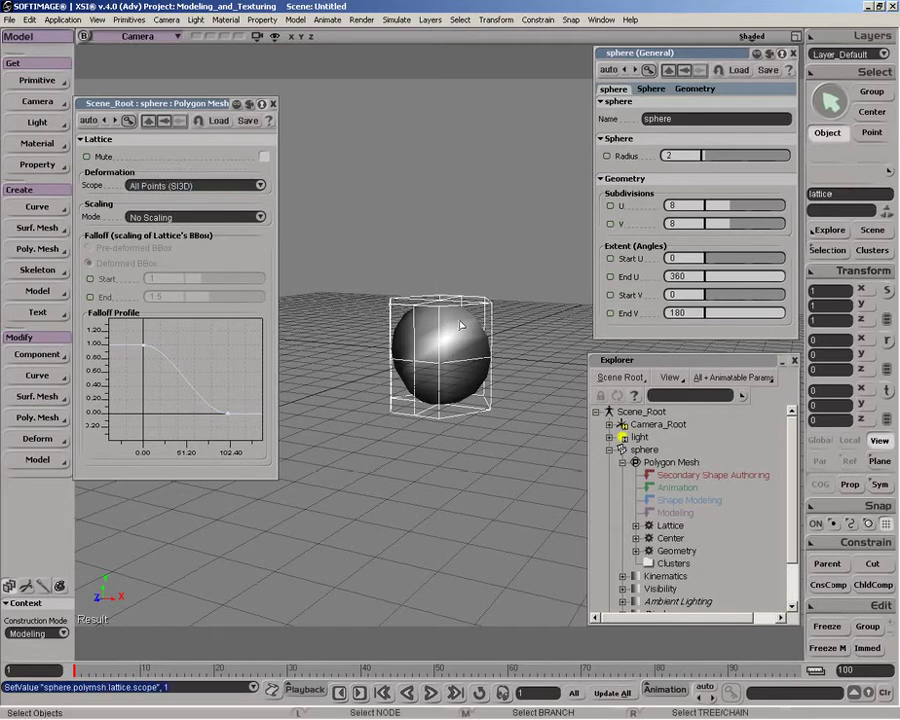
Enable the transform manipulators for the selected lattice and end the pick session without picking an object
key("v")
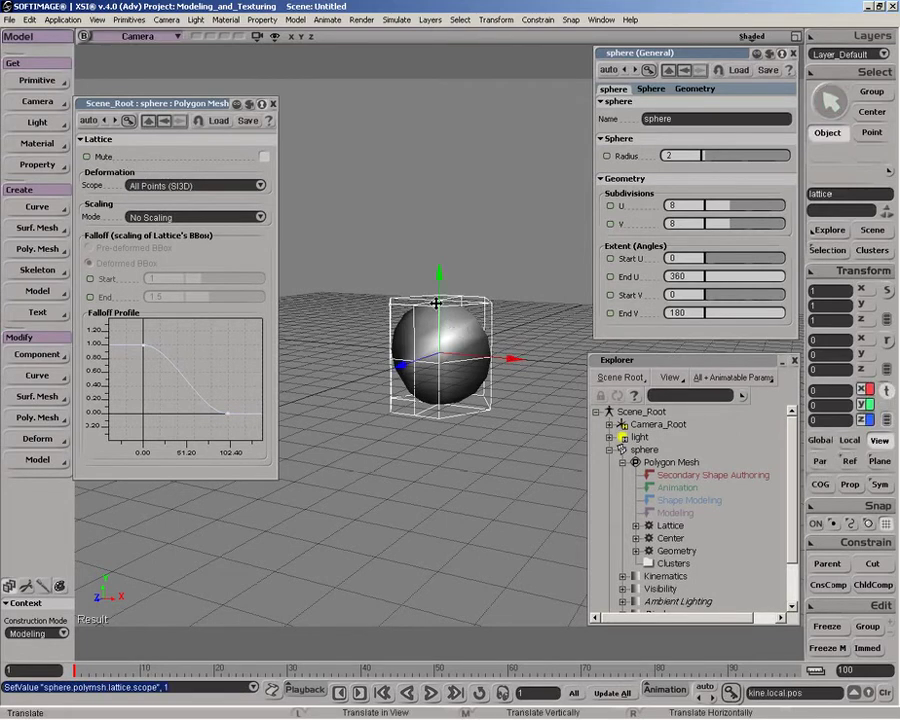
left_click(848, 273)
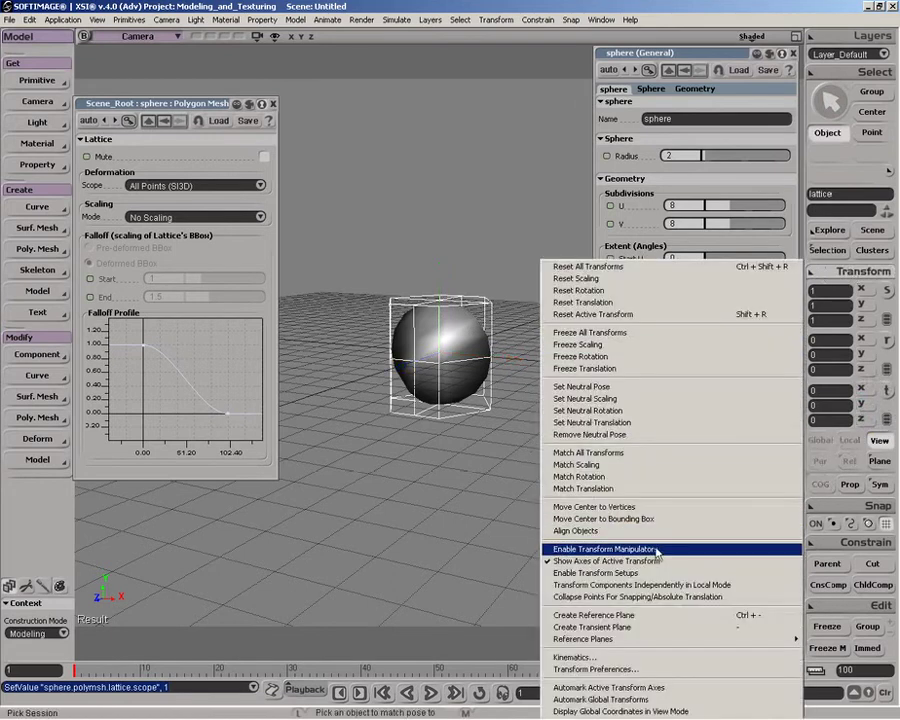
left_click(657, 552)
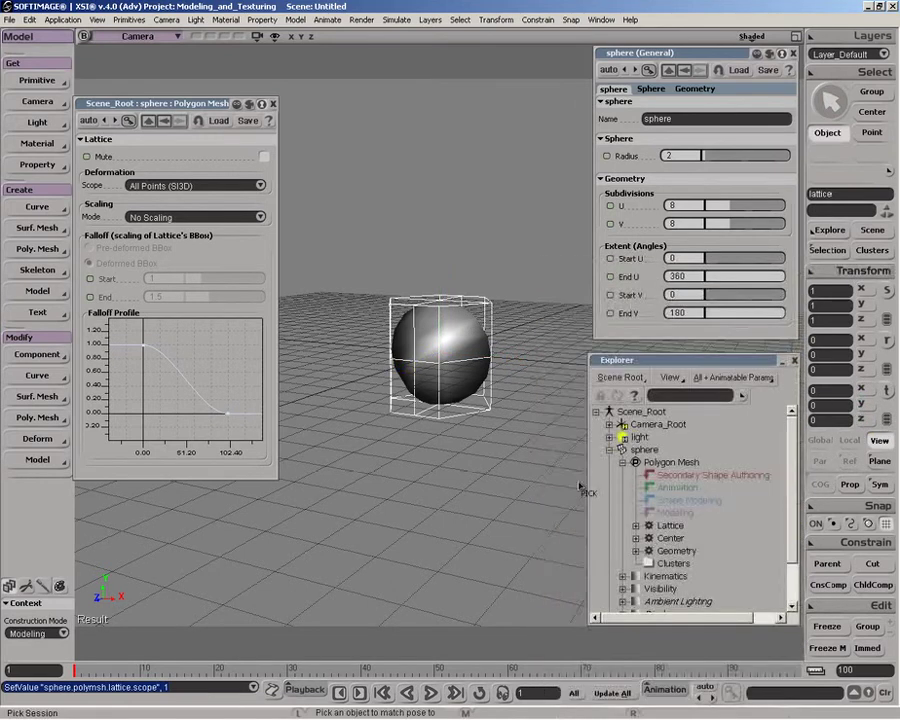
left_click(442, 299)
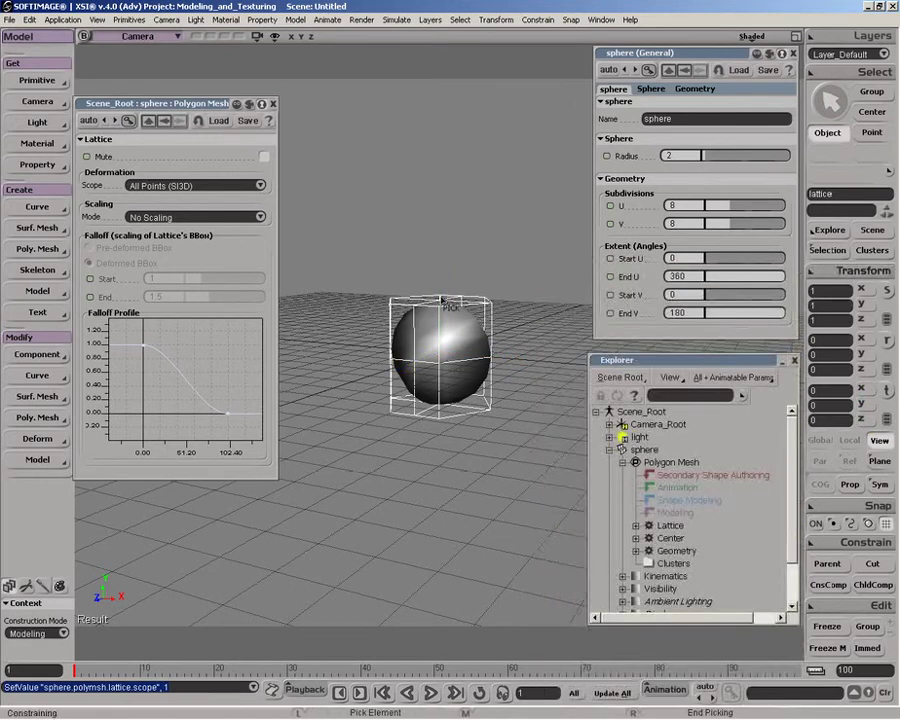
left_click(442, 296)
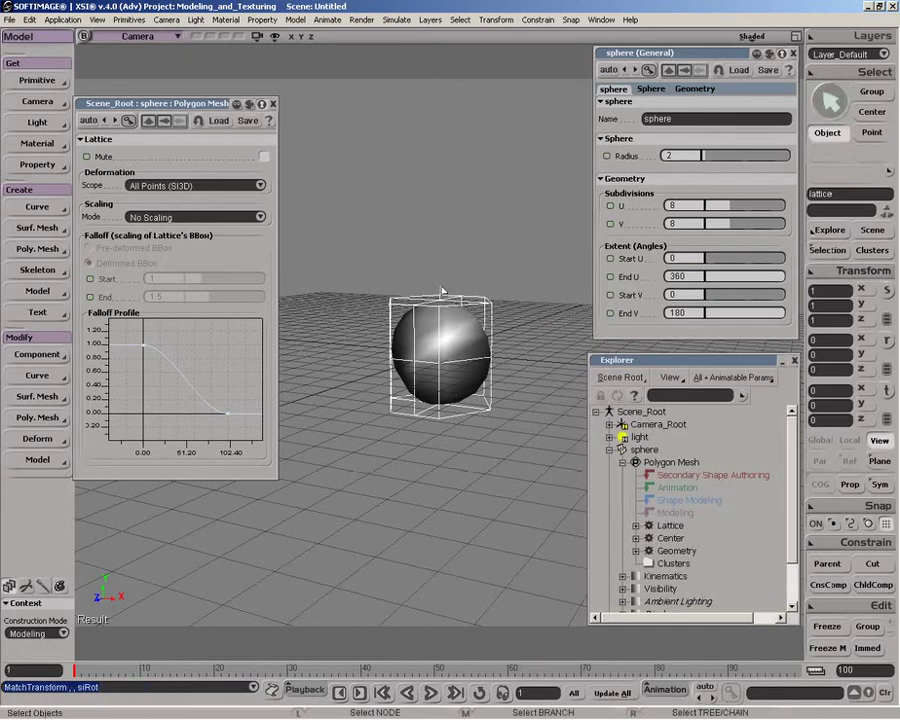
Raise the lattice by about 0.33, try moving it sideways off the sphere, and undo the sideways move
key("v")
left_click_drag(442, 291, 447, 357)
left_click_drag(463, 353, 530, 374)
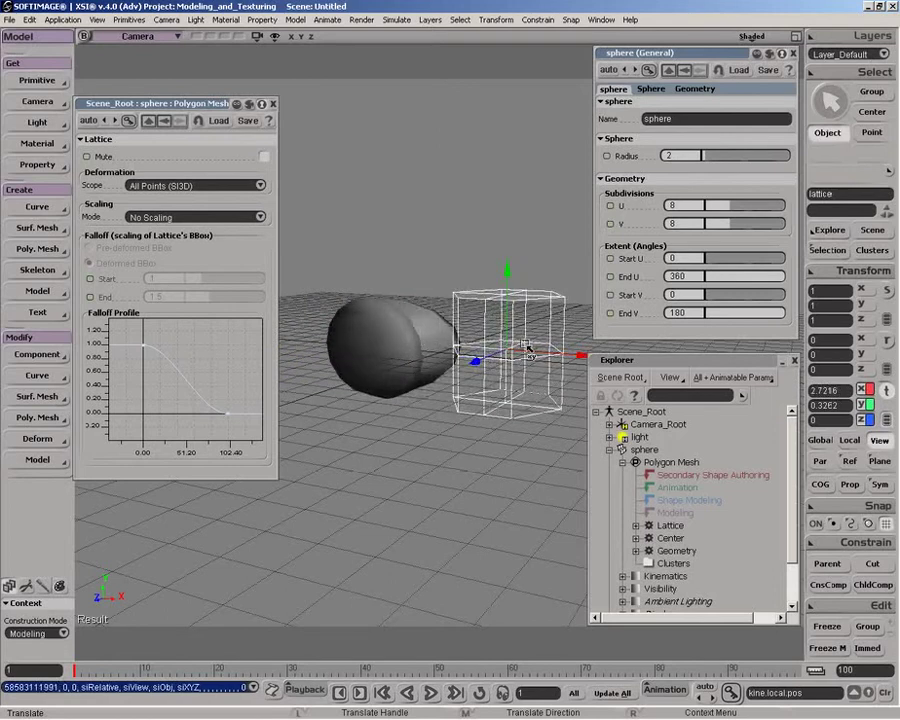
key("ctrl+z")
Set the deformation scope to Falloff relative to Lattice's BBox, try moving the lattice, and undo the move
left_click(205, 185)
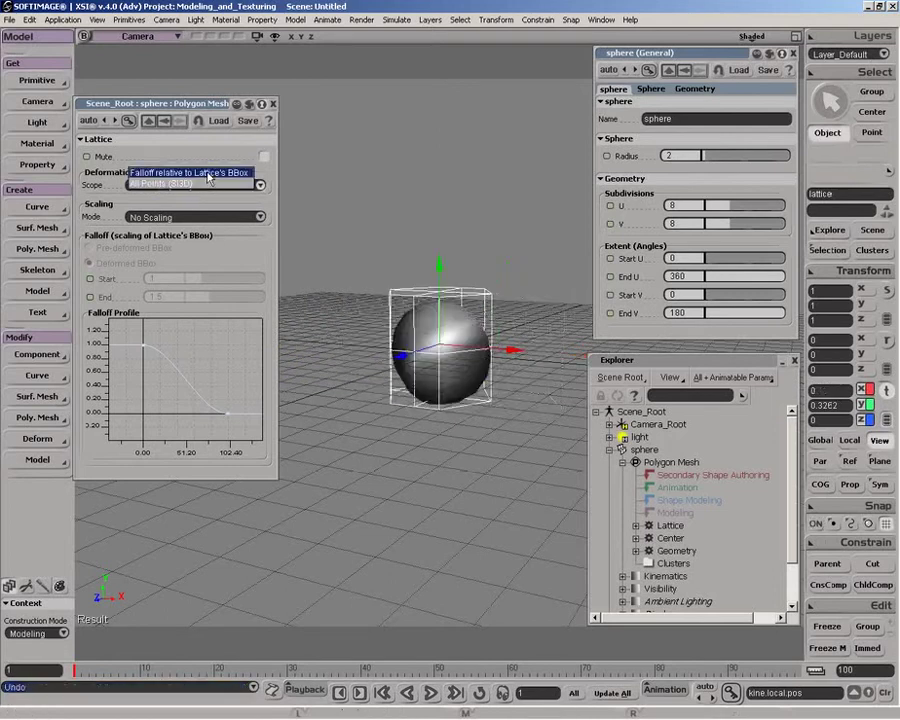
left_click(201, 174)
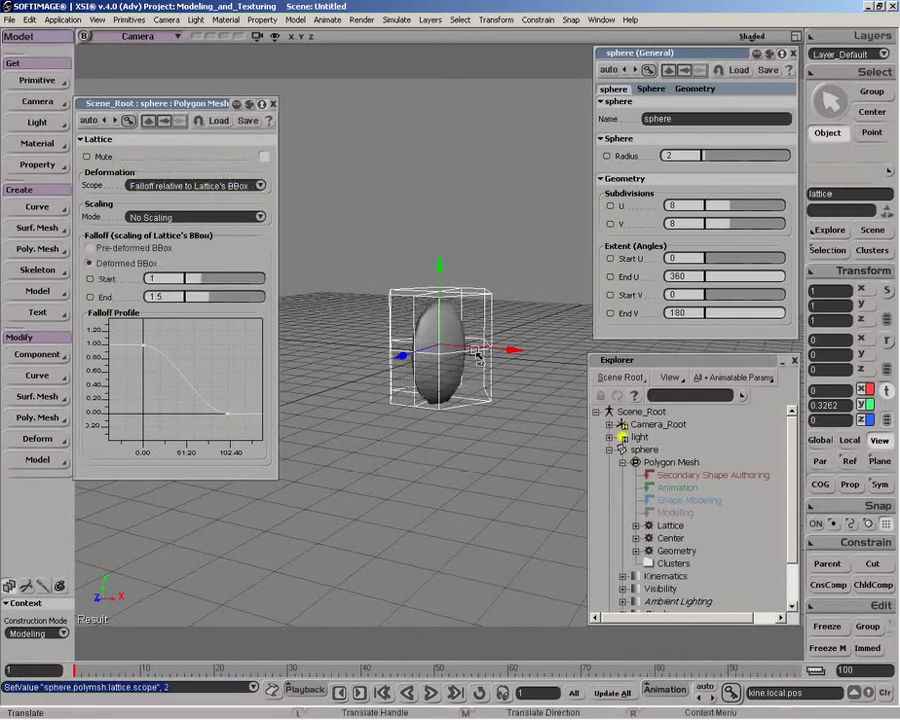
left_click_drag(479, 350, 440, 367)
key("ctrl+z")
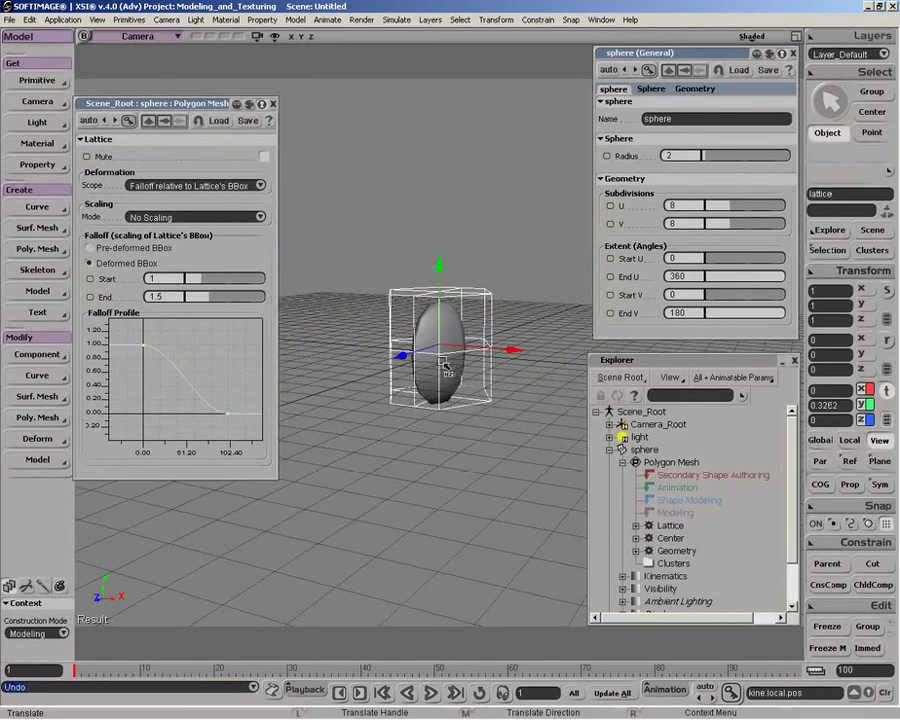
Base the falloff on the Pre-deformed BBox, try moving the lattice around the sphere, and undo the move
left_click(91, 247)
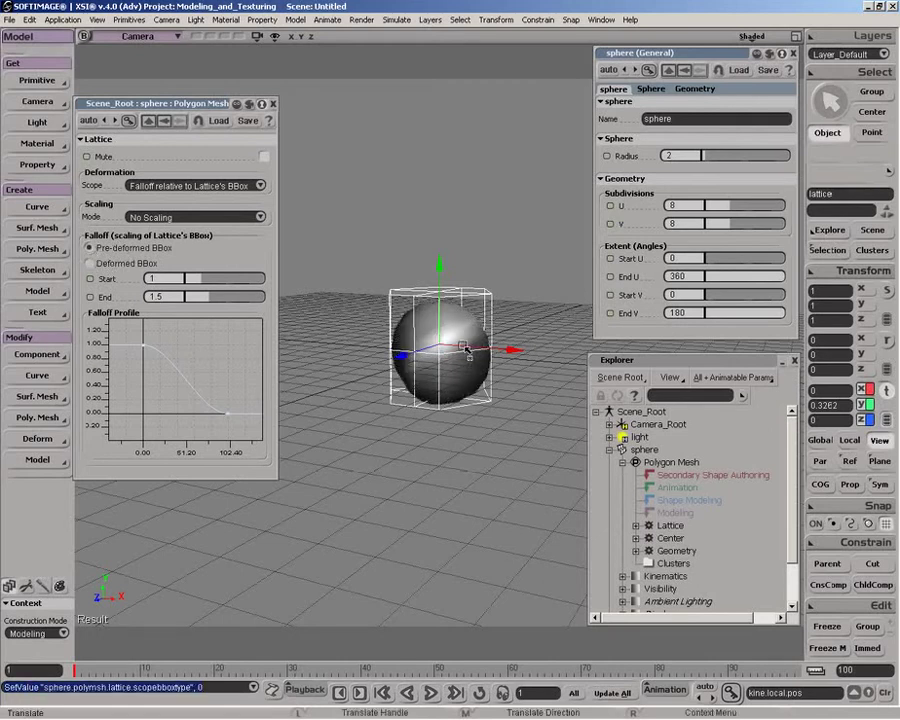
left_click_drag(461, 351, 478, 378)
key("ctrl+z")
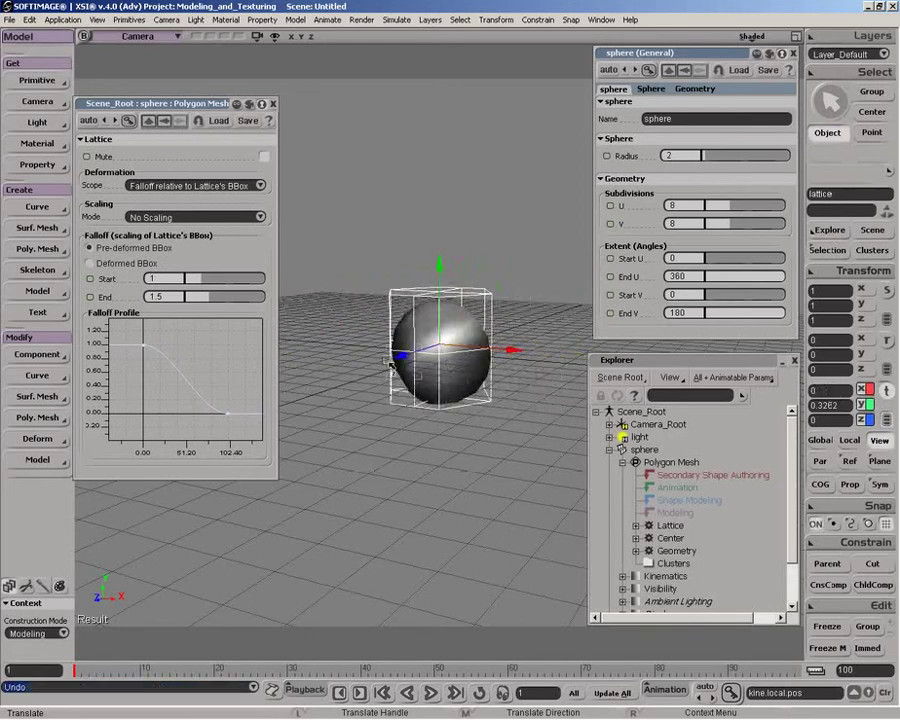
Switch the falloff back to the Deformed BBox, try moving the lattice sideways off the sphere, and undo the move
left_click(102, 262)
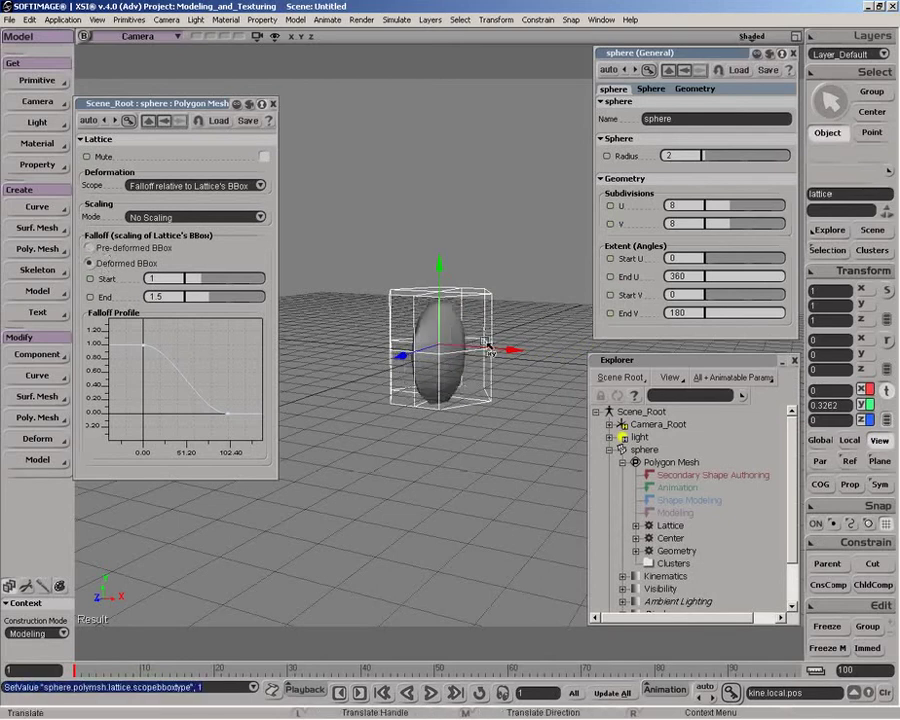
left_click_drag(463, 350, 422, 355)
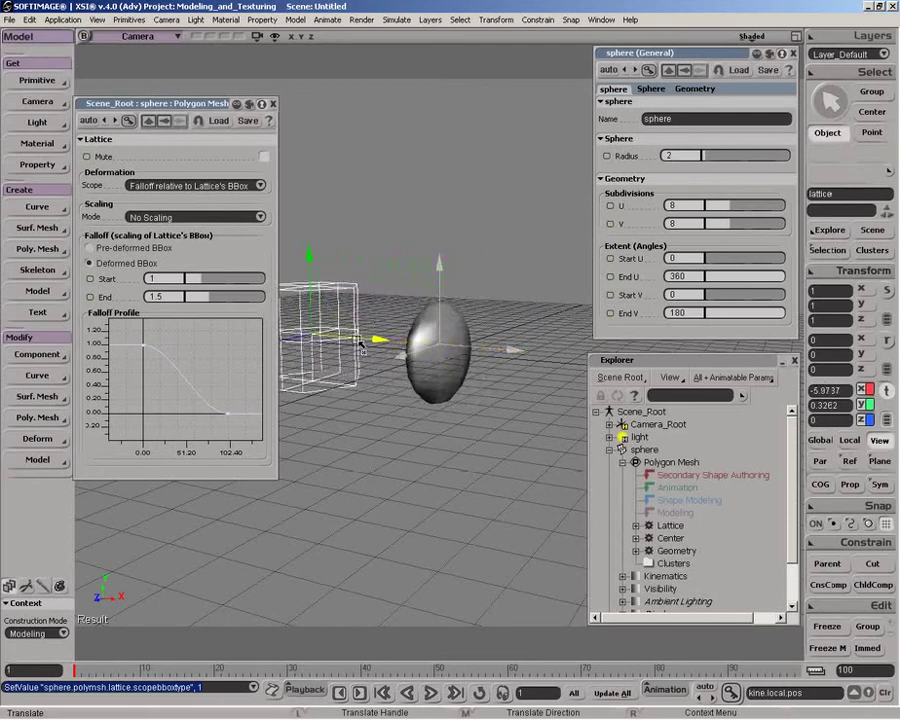
key("ctrl+z")
Set the falloff to the Pre-deformed BBox and raise the lattice above the sphere to a Y position of about 5.83
left_click(90, 247)
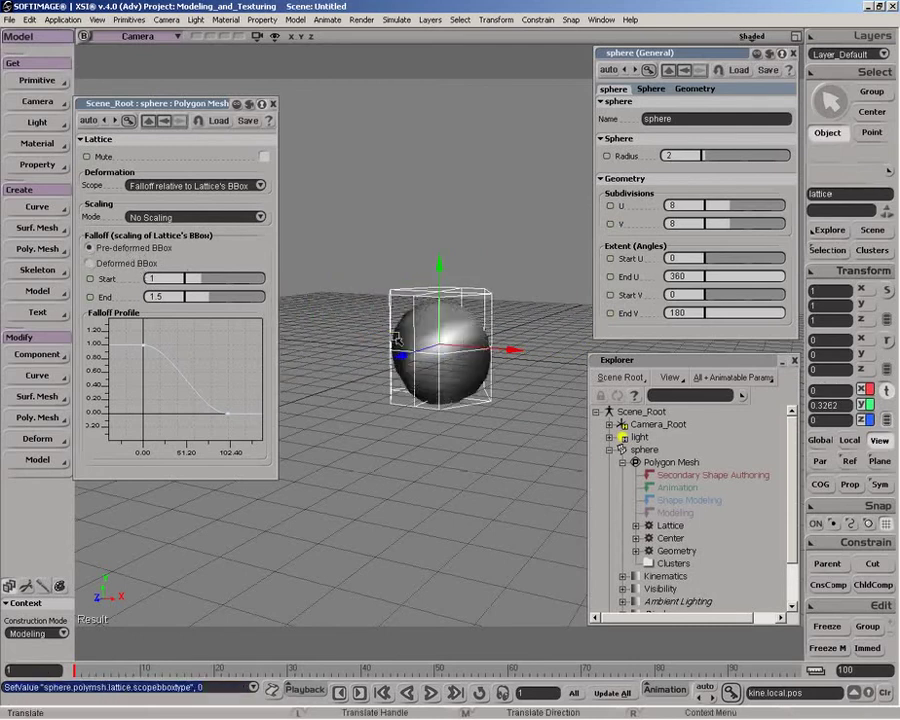
left_click_drag(441, 335, 431, 185)
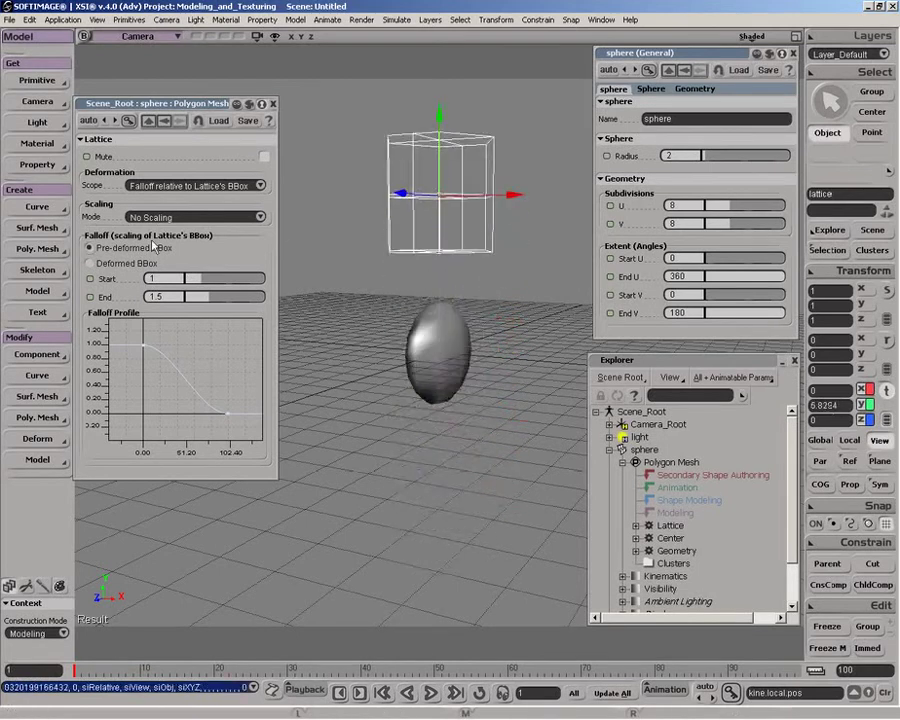
Try the Deformed BBox falloff, undo it, and lower the lattice back around the sphere to a Y position of about 0.3
left_click(92, 263)
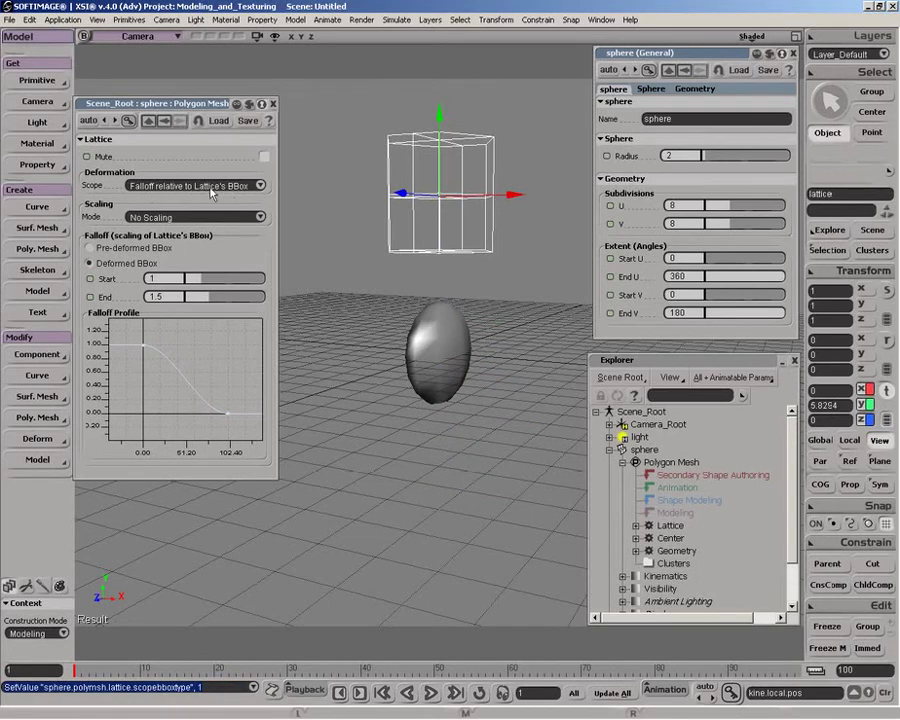
mouse_move(440, 175)
left_mouse_down()
mouse_move(432, 414)
mouse_move(437, 180)
left_mouse_up()
key("ctrl+z")
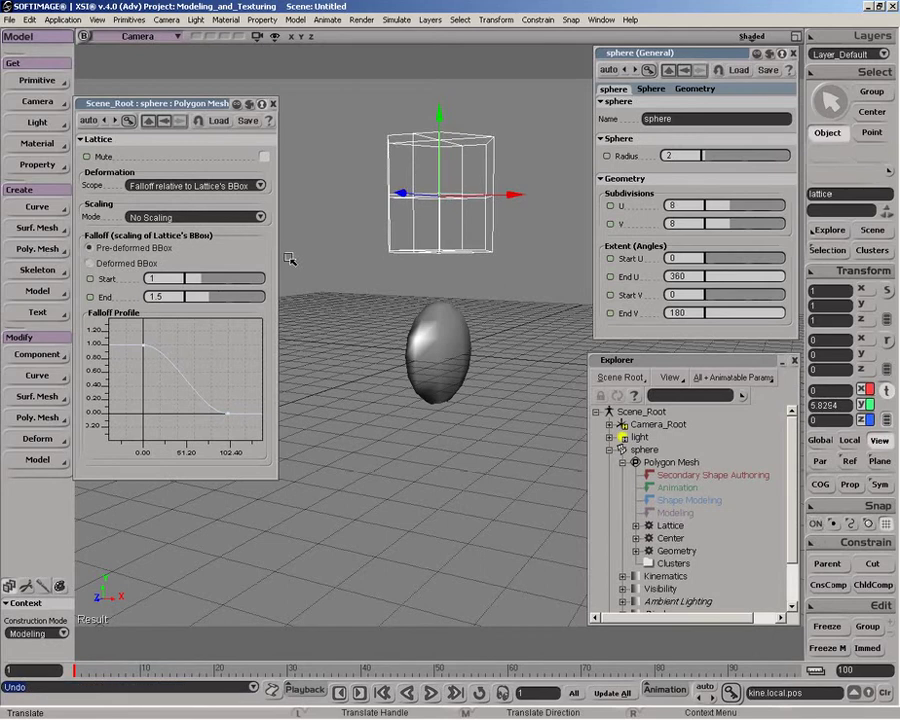
left_click_drag(456, 147, 446, 320)
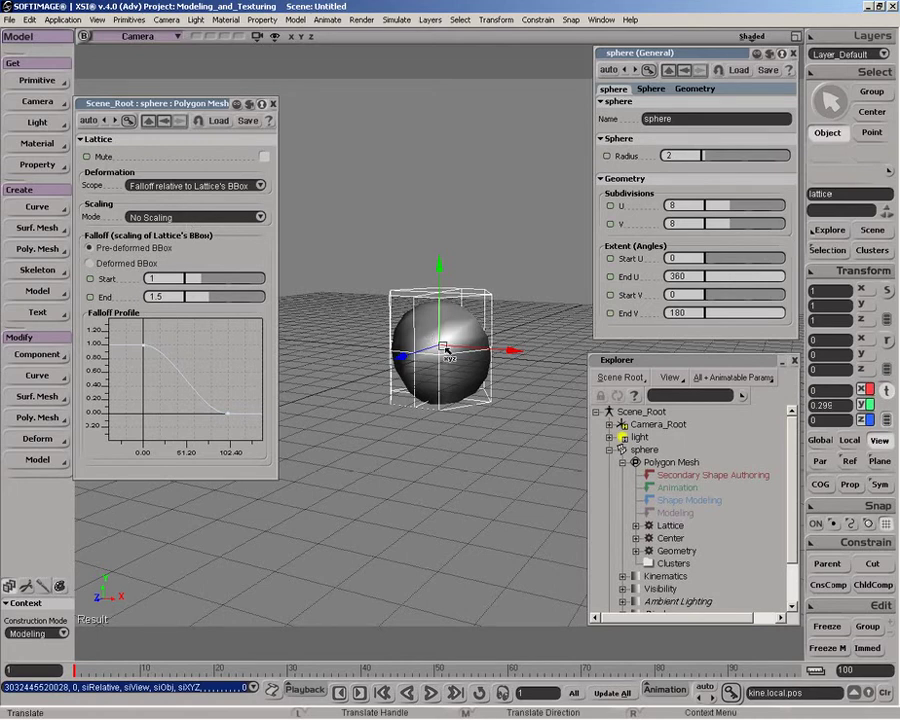
Try scaling the lattice uniformly to about 1.5 with the No Scaling mode, and undo the scaling
key("x")
left_click_drag(440, 349, 483, 287)
key("ctrl+z")
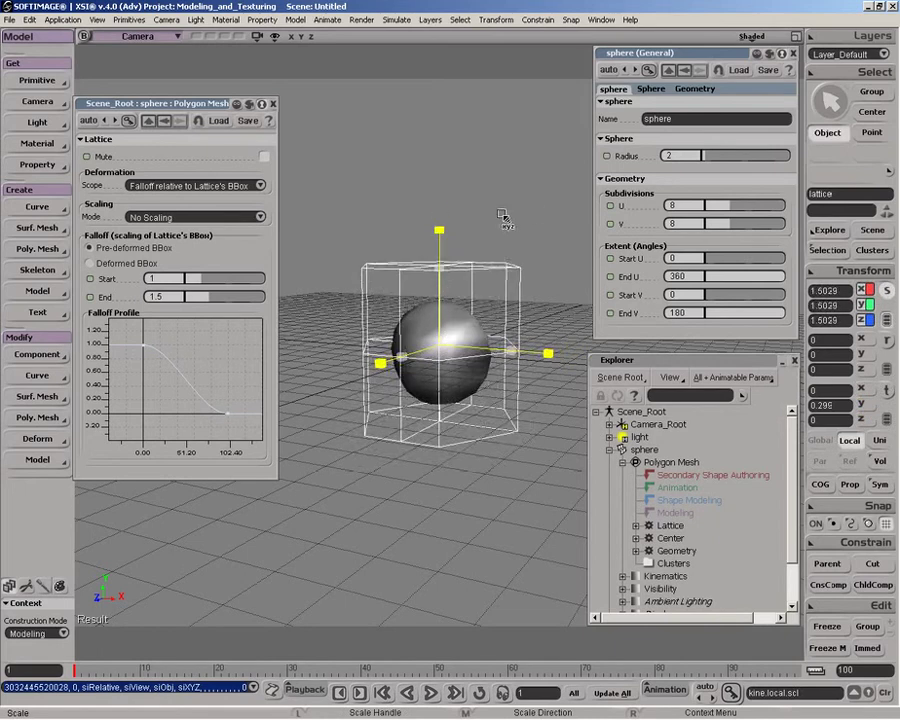
Set the scaling mode to Treat Scaling as Deformation, try scaling the lattice, and undo the scaling
left_click(185, 217)
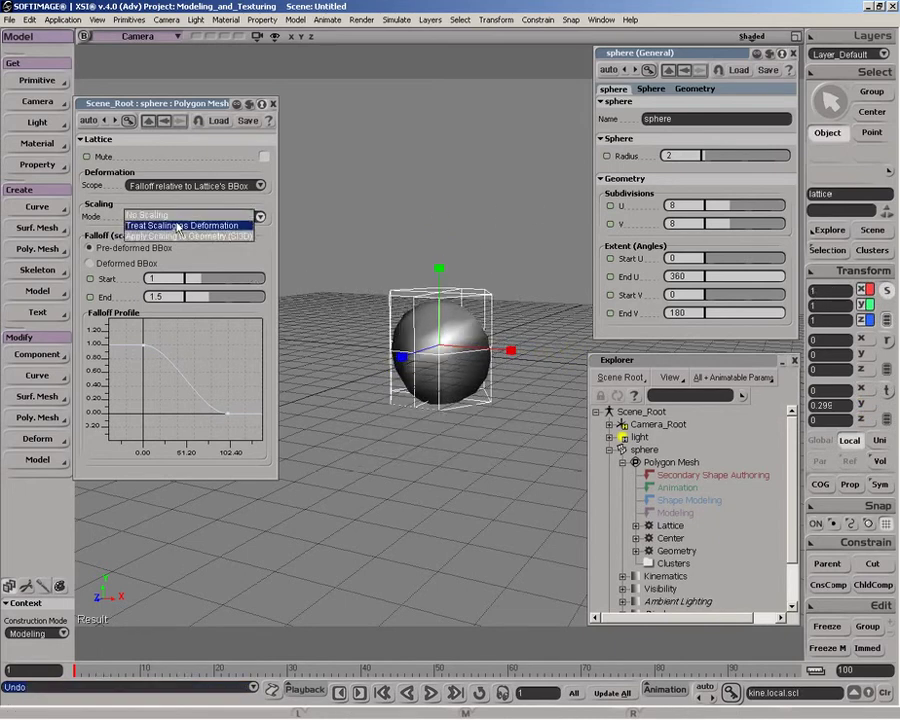
left_click(185, 226)
mouse_move(440, 349)
left_mouse_down()
mouse_move(492, 290)
mouse_move(437, 356)
left_mouse_up()
key("ctrl+z")
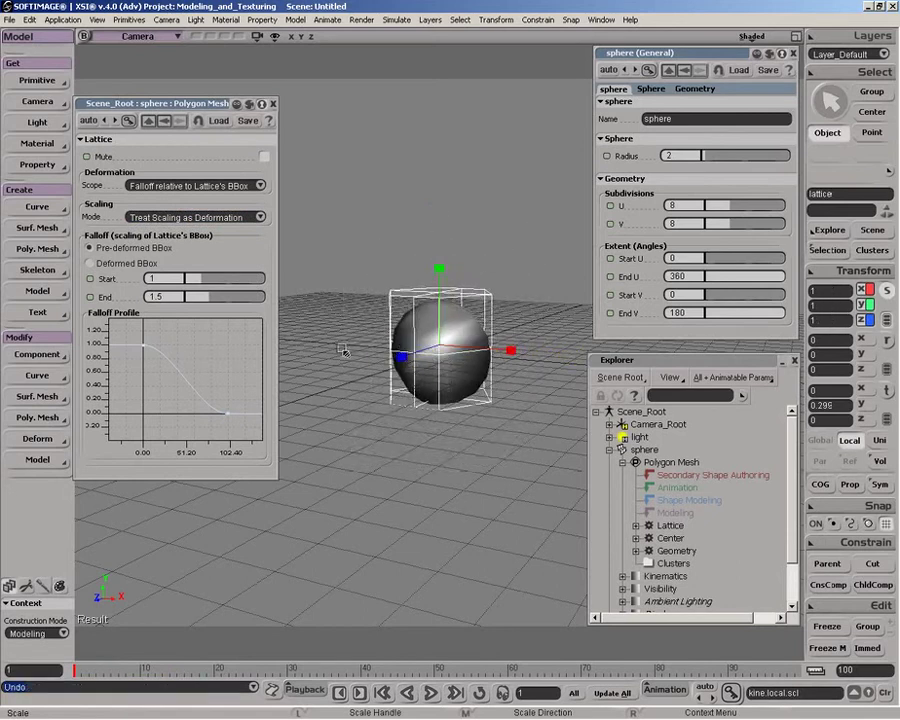
Set the lattice operator's scaling mode to Apply Scaling to Geometry (SI3D) and its deformation scope to All Points (SI3D)
left_click(175, 218)
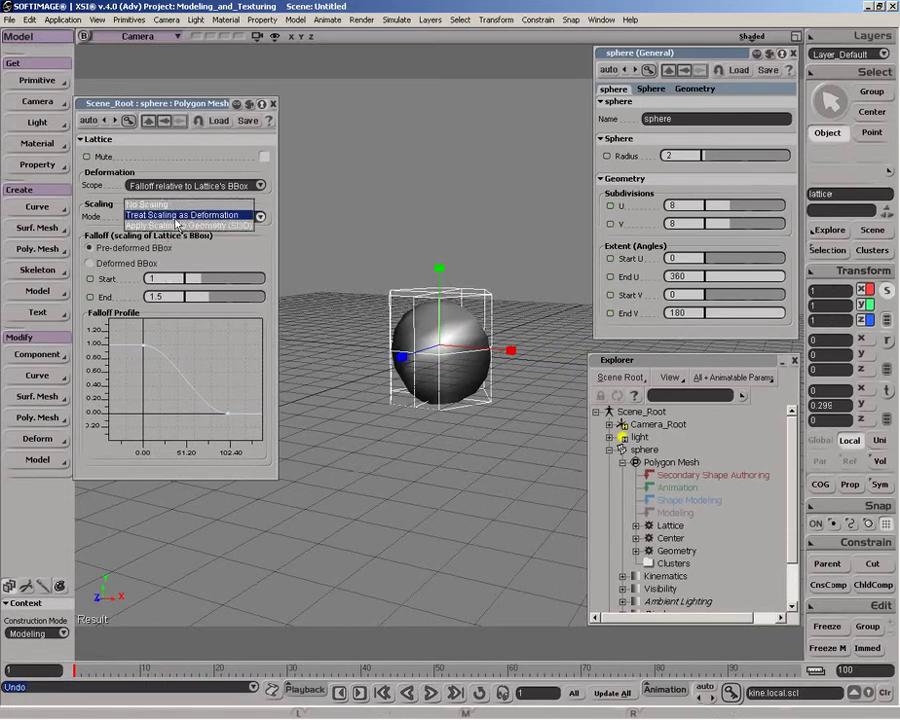
left_click(247, 225)
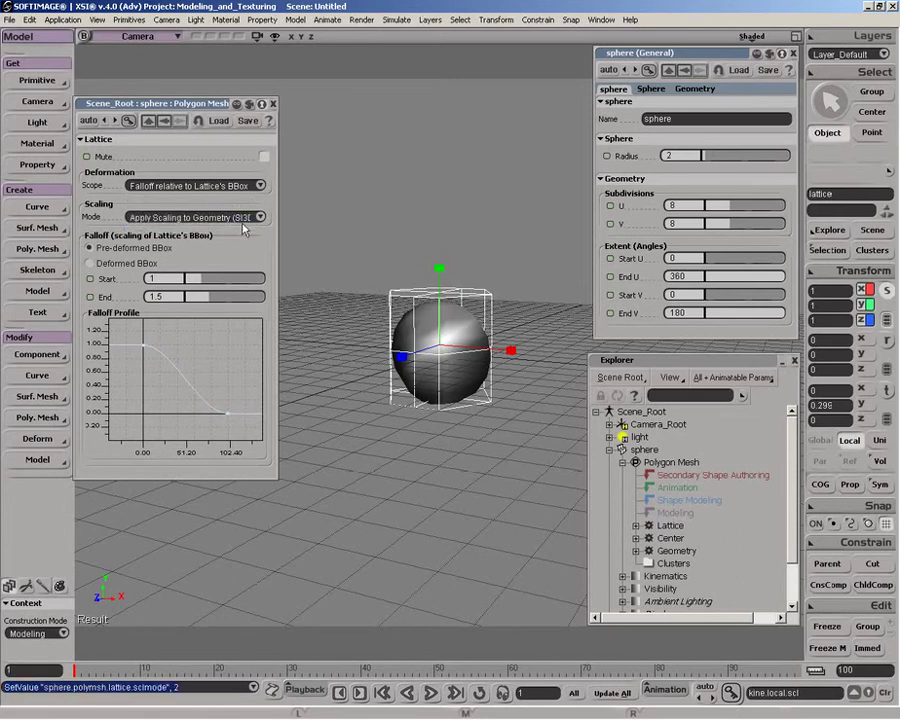
left_click(247, 189)
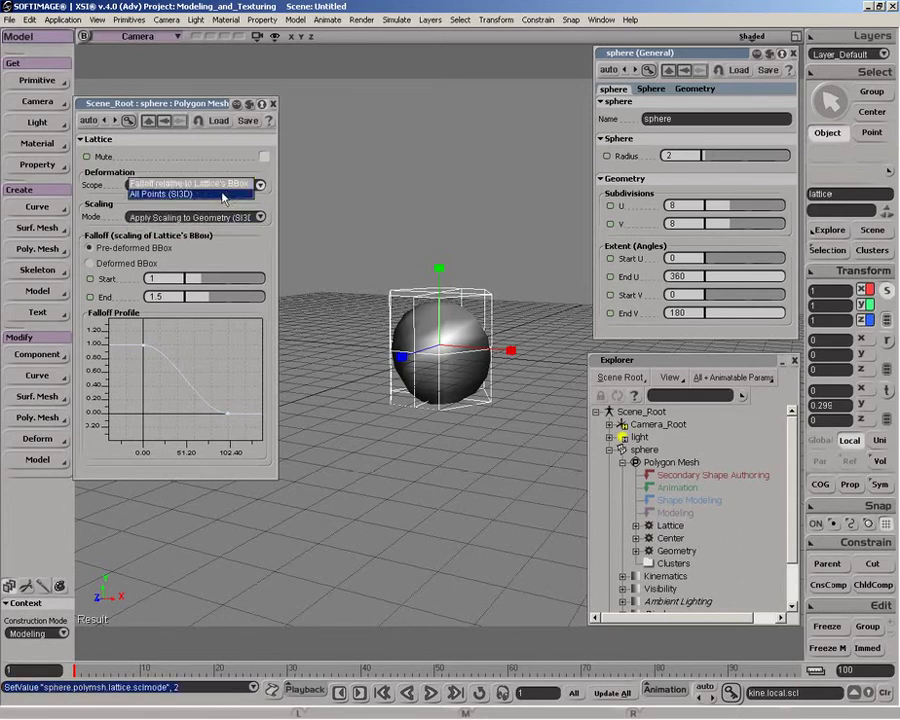
left_click(200, 186)
Try scaling the lattice up uniformly, undo the scaling, and return to object selection
left_click_drag(440, 347, 554, 246)
key("ctrl+z")
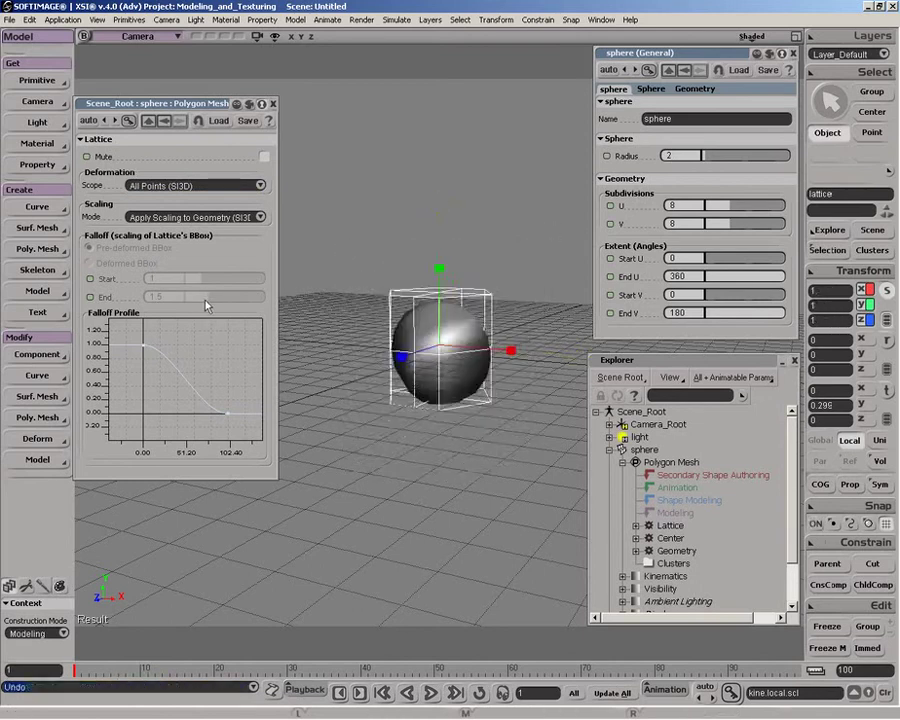
key("space")
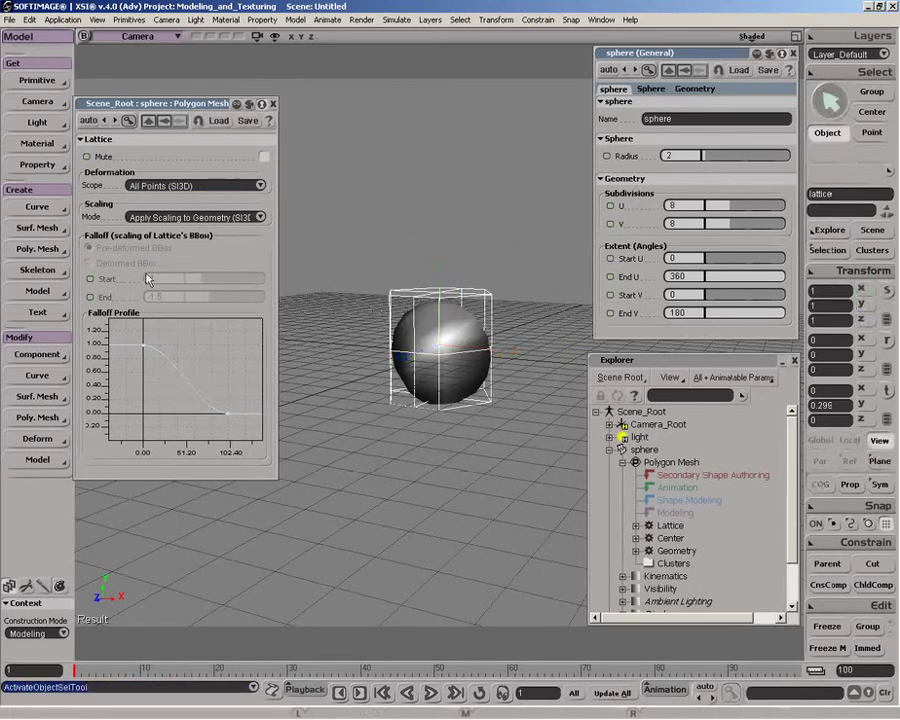
Set the scope to Falloff relative to Lattice's BBox, with the falloff start at about 0.22 and end at about 2.12
left_click(175, 185)
left_click(171, 181)
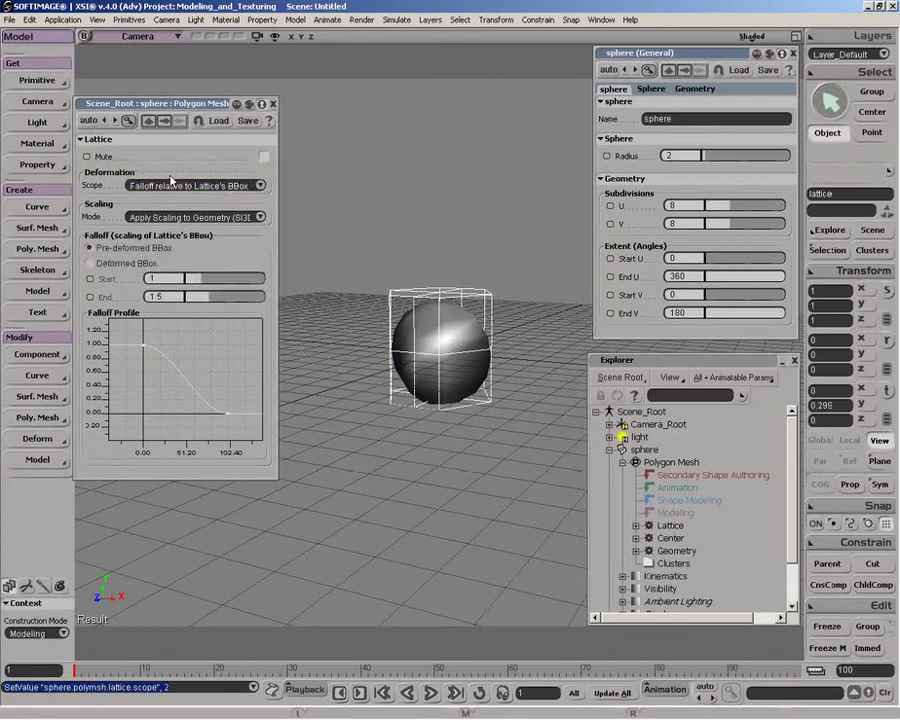
left_click_drag(200, 285, 218, 300)
Try reshaping the middle of the falloff profile curve
left_click(185, 386)
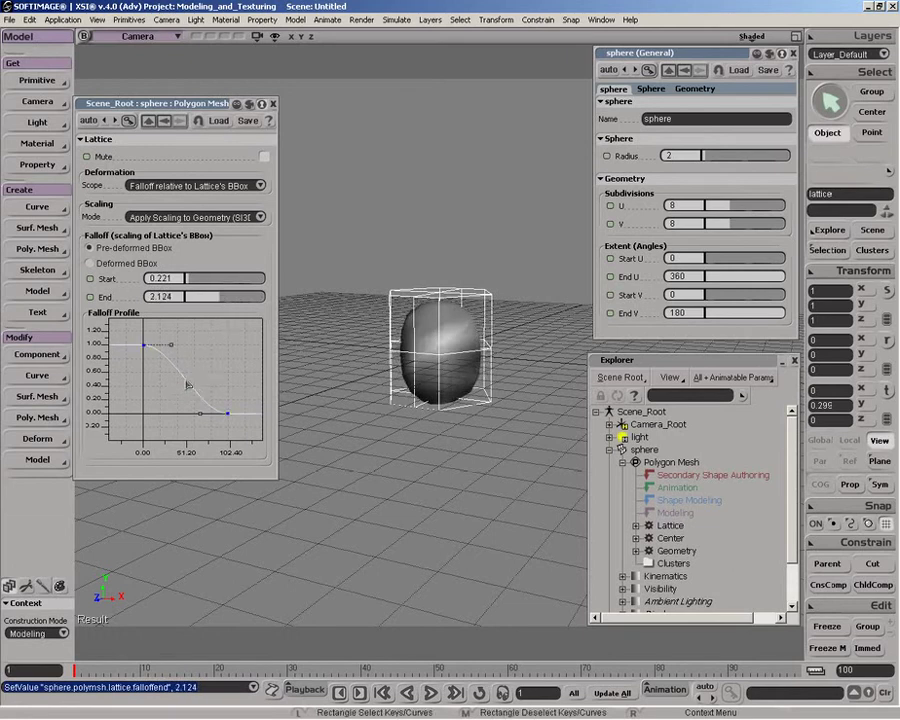
key("i")
left_click_drag(185, 382, 205, 355)
Try a different falloff start value and scaling mode for the lattice operator, and undo the changes
left_click_drag(170, 279, 202, 285)
left_click(180, 216)
left_click(182, 203)
key("ctrl+z")
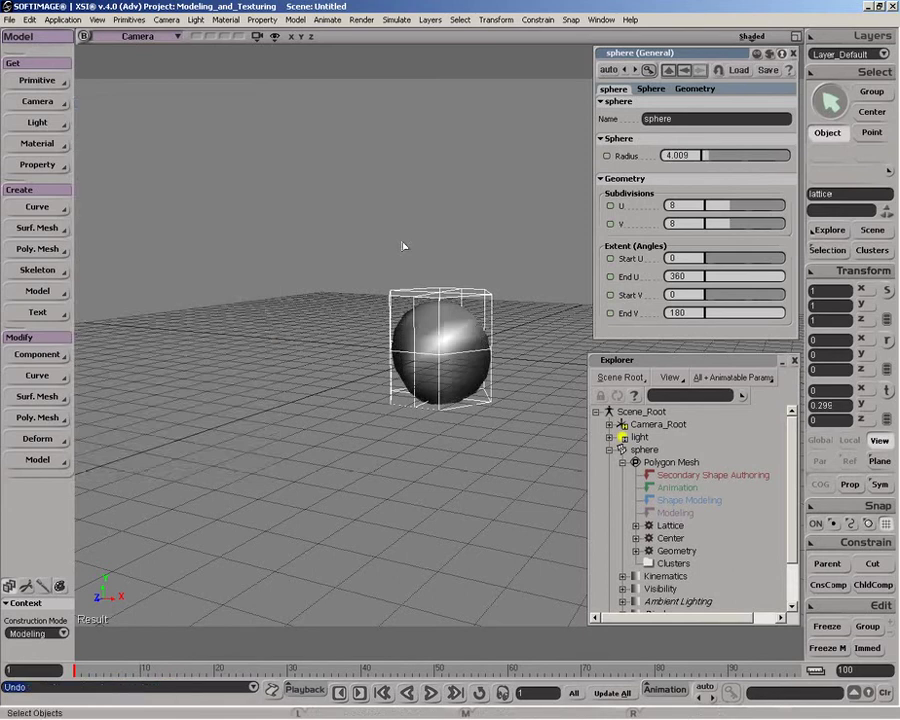
Delete the lattice from the scene and select the sphere
key("Delete")
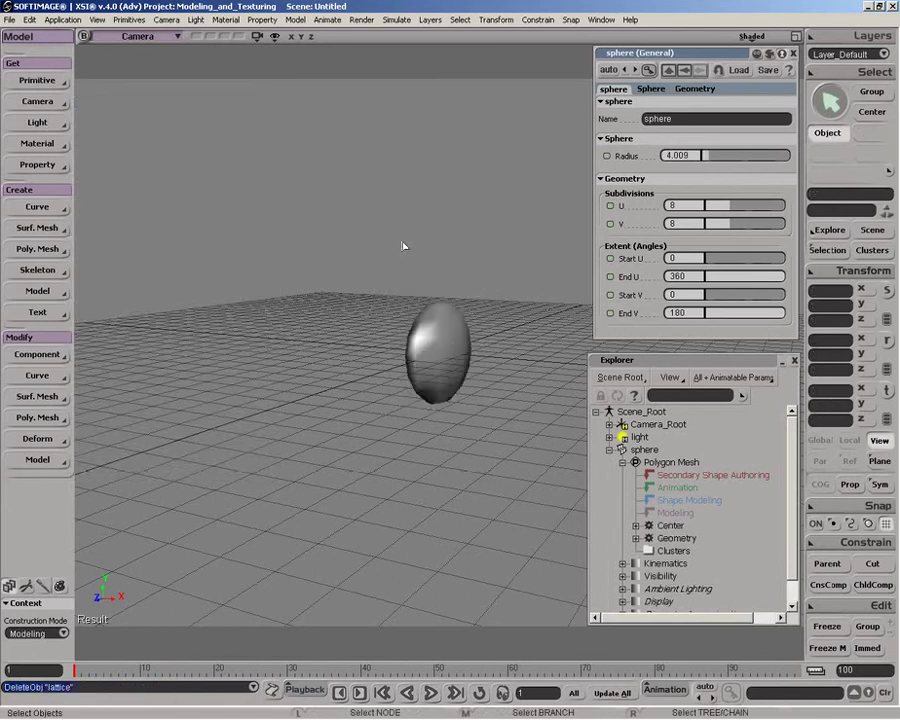
left_click(453, 353)
left_click_drag(454, 352, 456, 385, "alt")
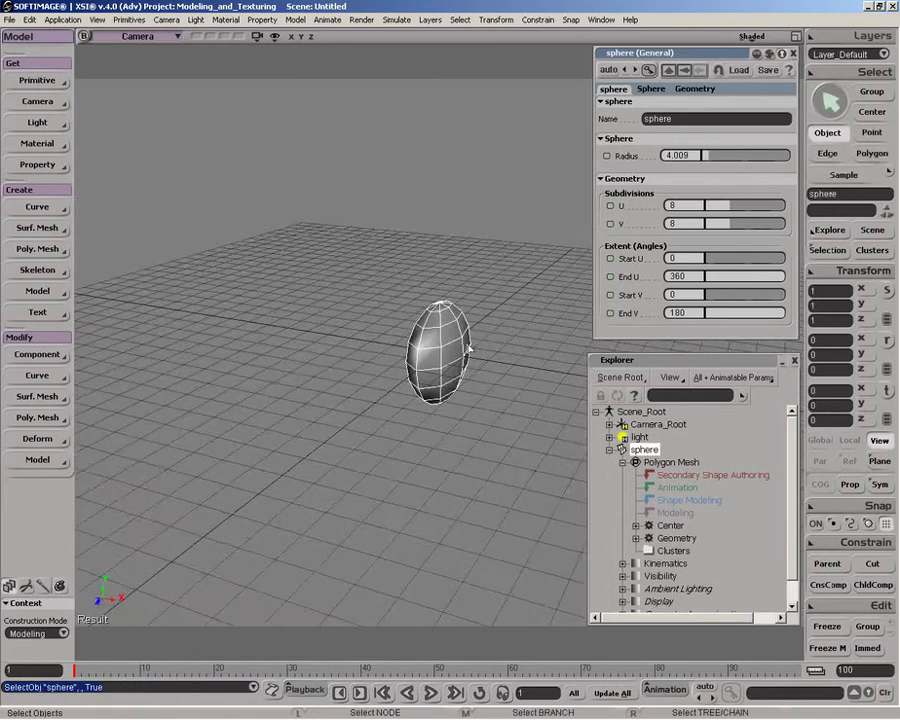
right_click_drag(456, 385, 424, 447, "alt")
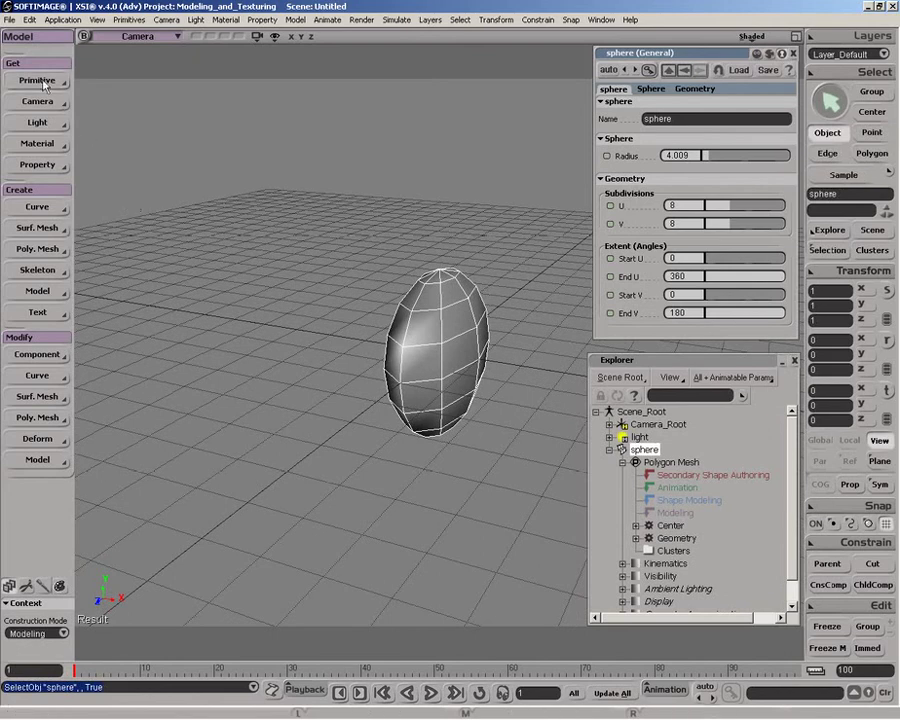
Deselect the sphere and create a new primitive lattice at its default size with nothing selected
left_click(314, 252)
left_click(21, 81)
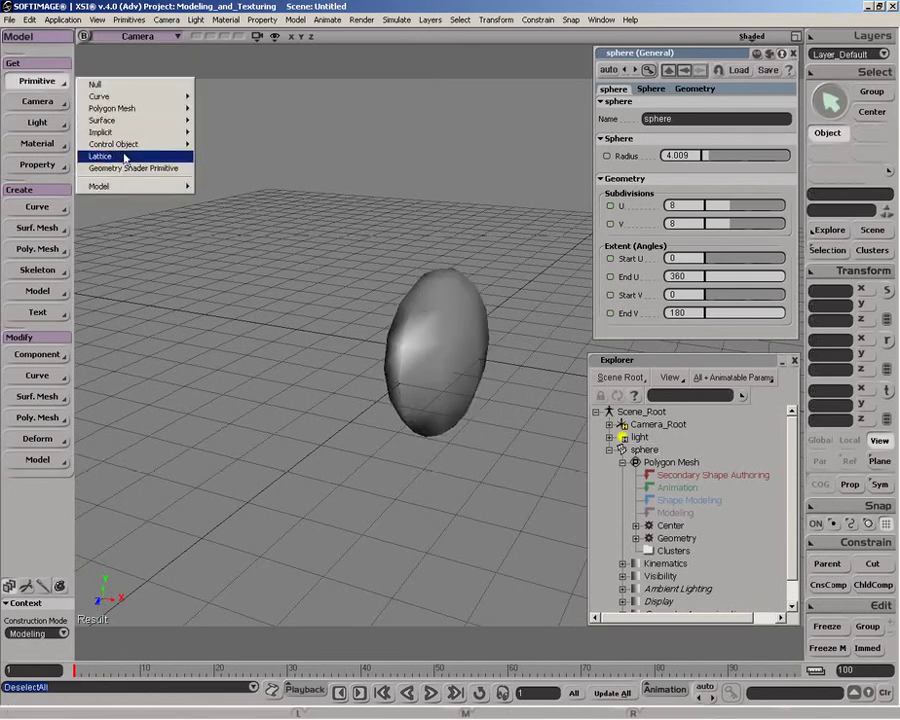
left_click(101, 156)
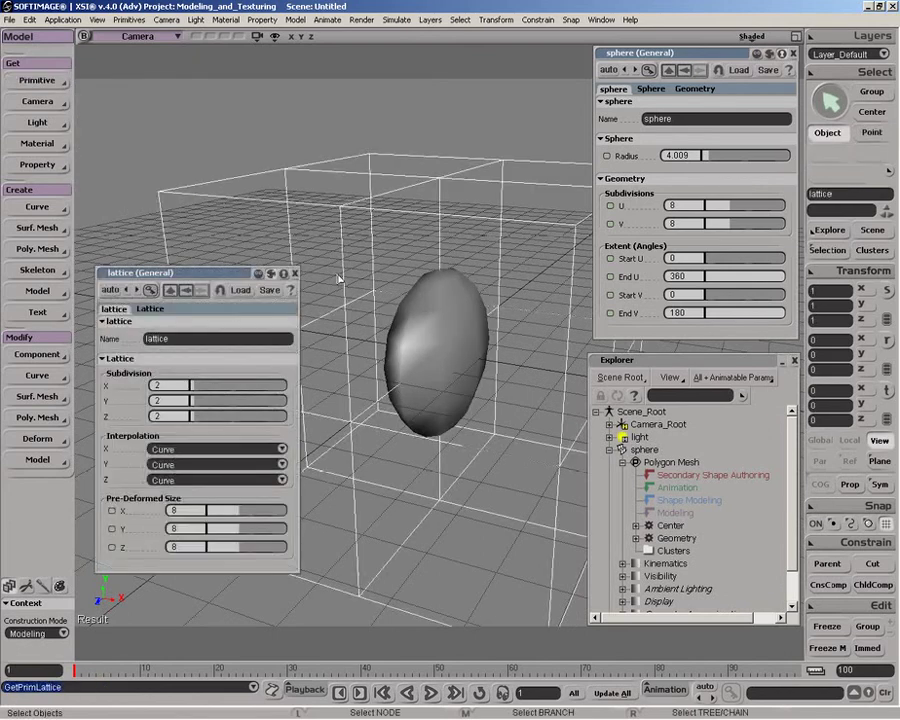
key("p")
left_click_drag(375, 328, 386, 262)
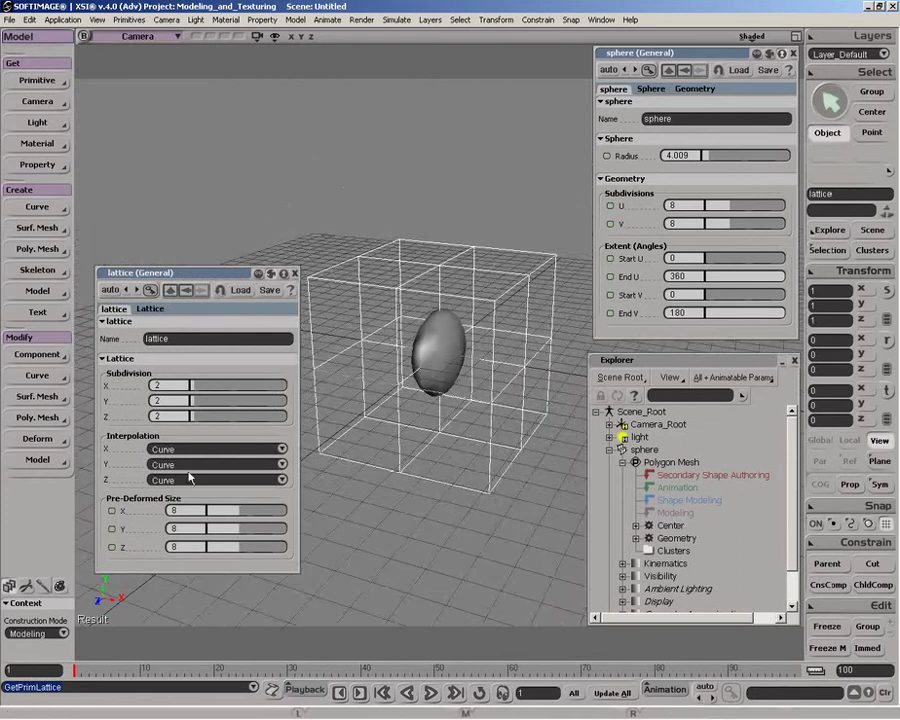
Set the new lattice's pre-deformed size to about 1.77 in X, 2.124 in Y and 1.062 in Z
left_click_drag(237, 512, 227, 513)
left_click_drag(236, 529, 215, 514)
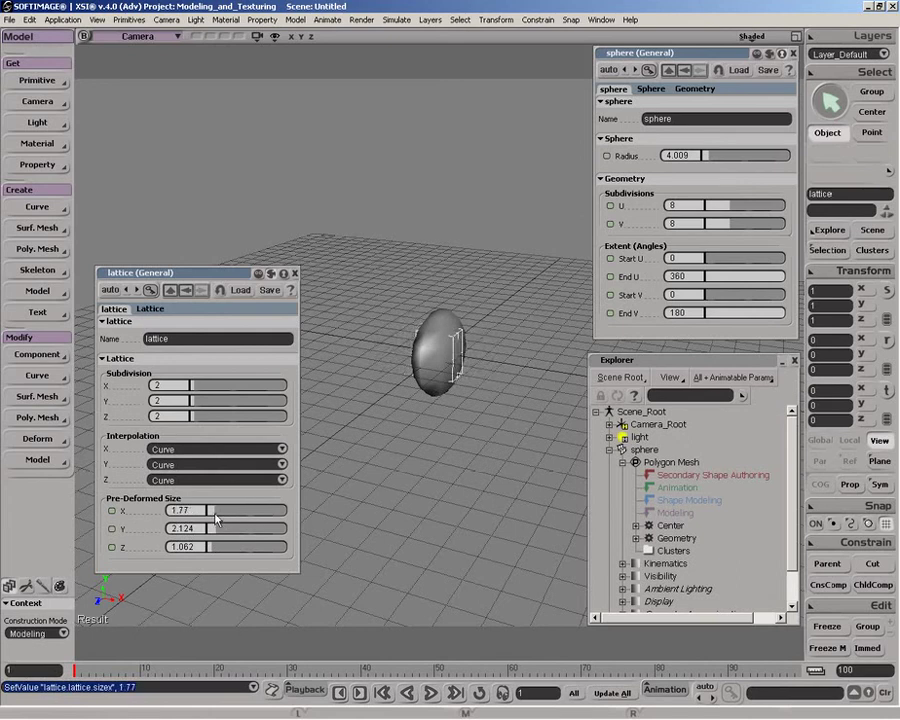
Select the sphere and deform it by the small unattached lattice
key("space")
left_click(420, 345)
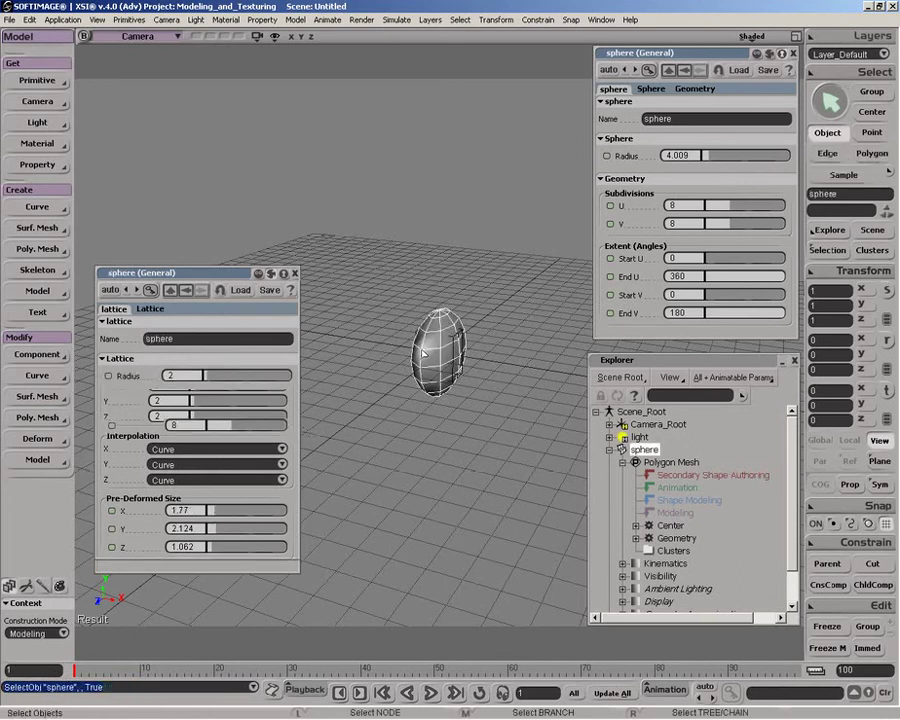
left_click(38, 438)
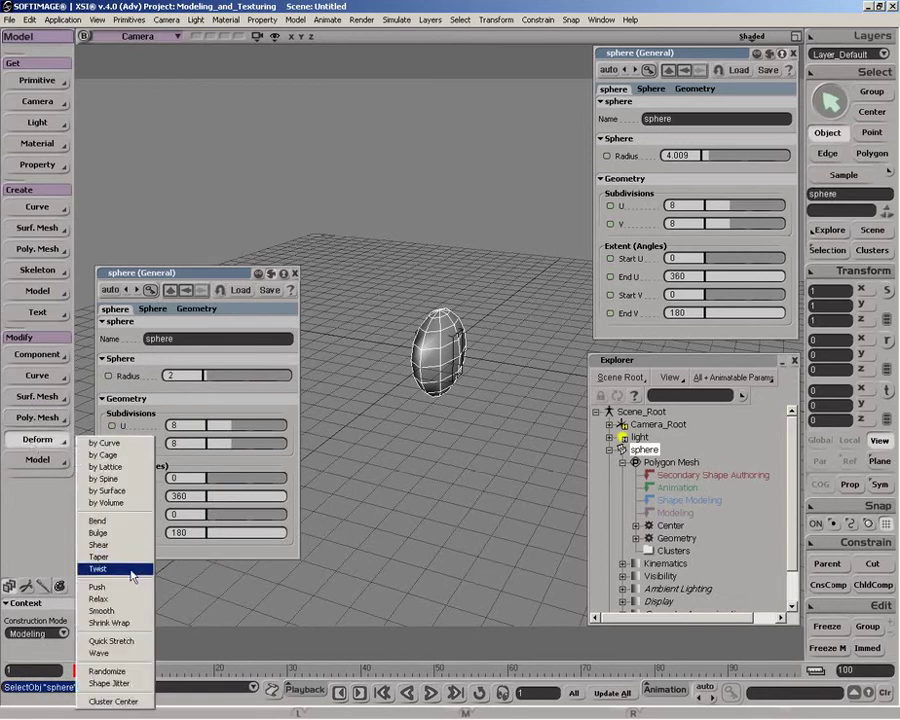
left_click(112, 467)
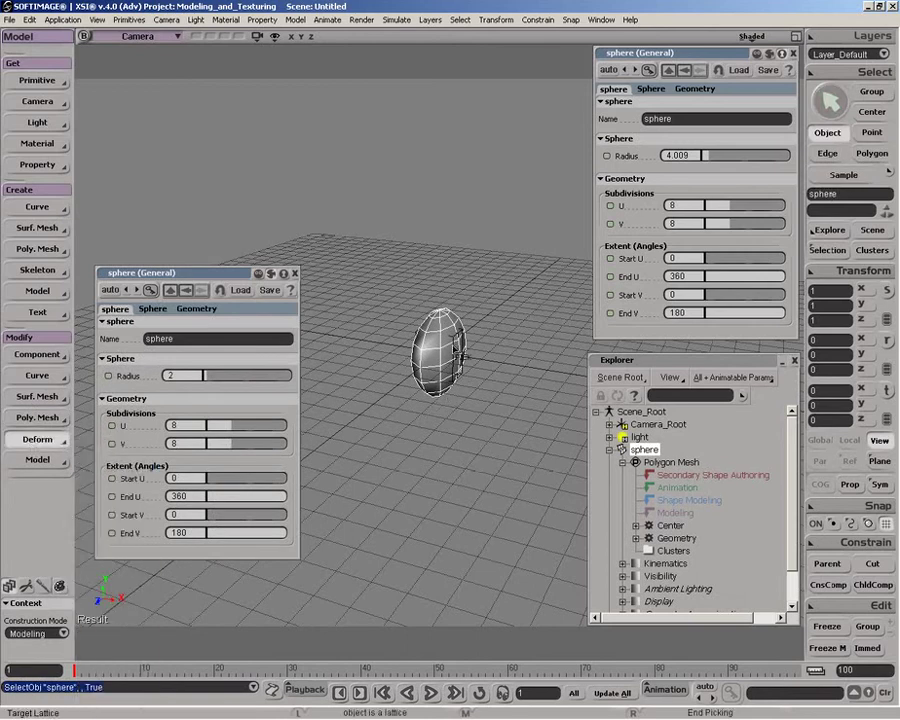
left_click(457, 341)
Set the lattice operator's scope to Falloff relative to Lattice's BBox, with scaling mode Treat Scaling as Deformation
left_click(281, 354)
left_click(215, 342)
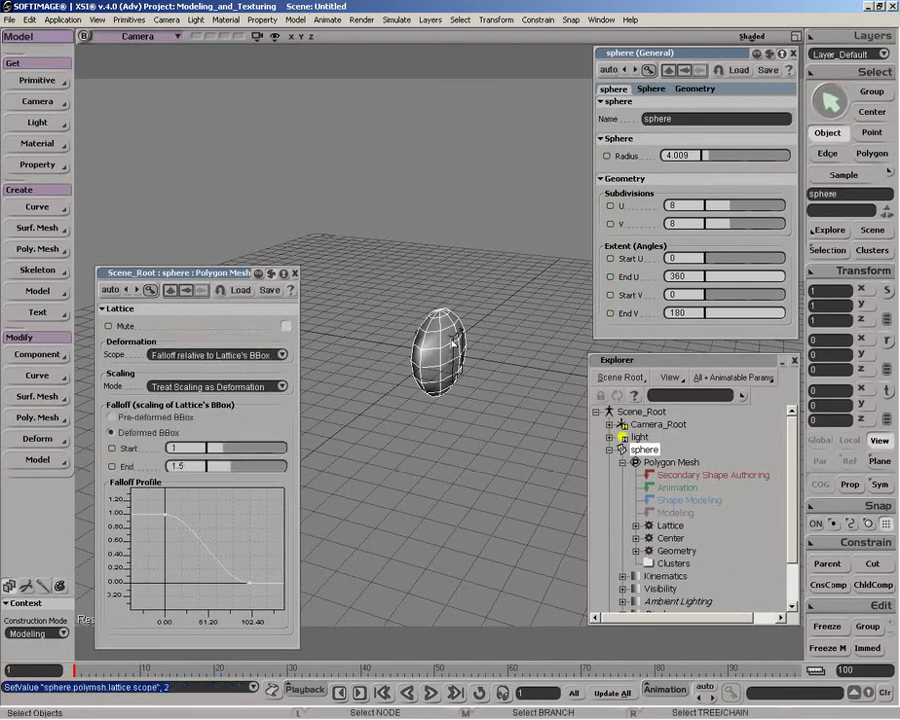
left_click(240, 386)
left_click(246, 384)
Scale the lattice uniformly to about 1.49 and move it up to about 0.24 in Y
left_click(457, 341)
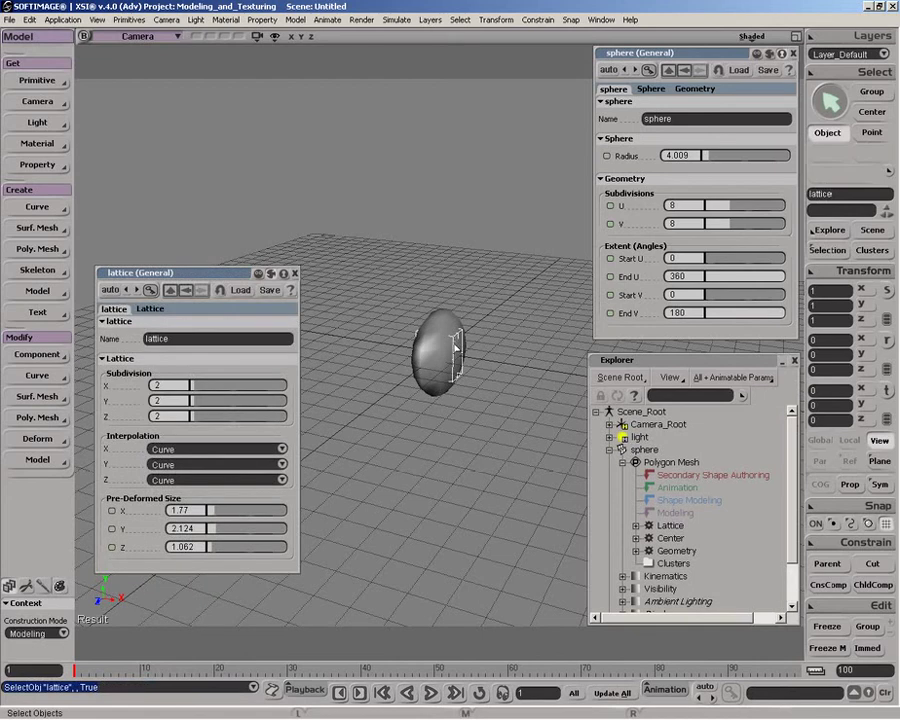
key("x")
left_click_drag(442, 351, 486, 304)
key("v")
mouse_move(441, 343)
left_mouse_down()
mouse_move(456, 275)
mouse_move(451, 386)
mouse_move(448, 330)
mouse_move(449, 345)
left_mouse_up()
left_click(612, 450)
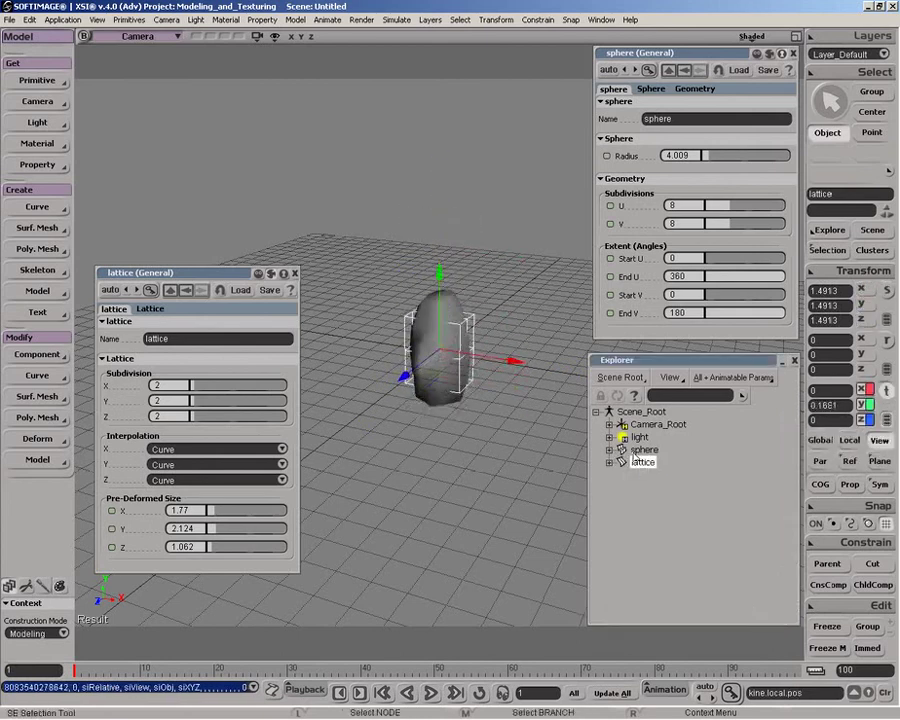
key("v")
mouse_move(449, 335)
left_mouse_down()
mouse_move(446, 251)
mouse_move(448, 360)
mouse_move(450, 332)
mouse_move(452, 350)
left_mouse_up()
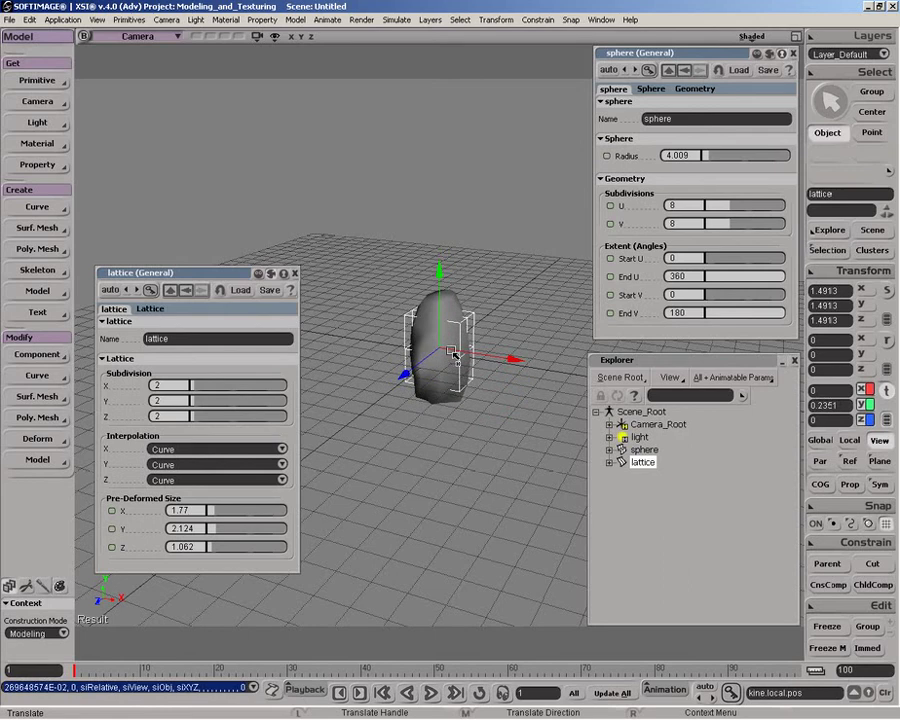
Delete the Lattice operator from the sphere's polygon mesh construction history
left_click(609, 450)
left_click(664, 488)
key("Delete")
Select the column of points down the middle of the sphere's broad side and grow the point selection
left_click(445, 352)
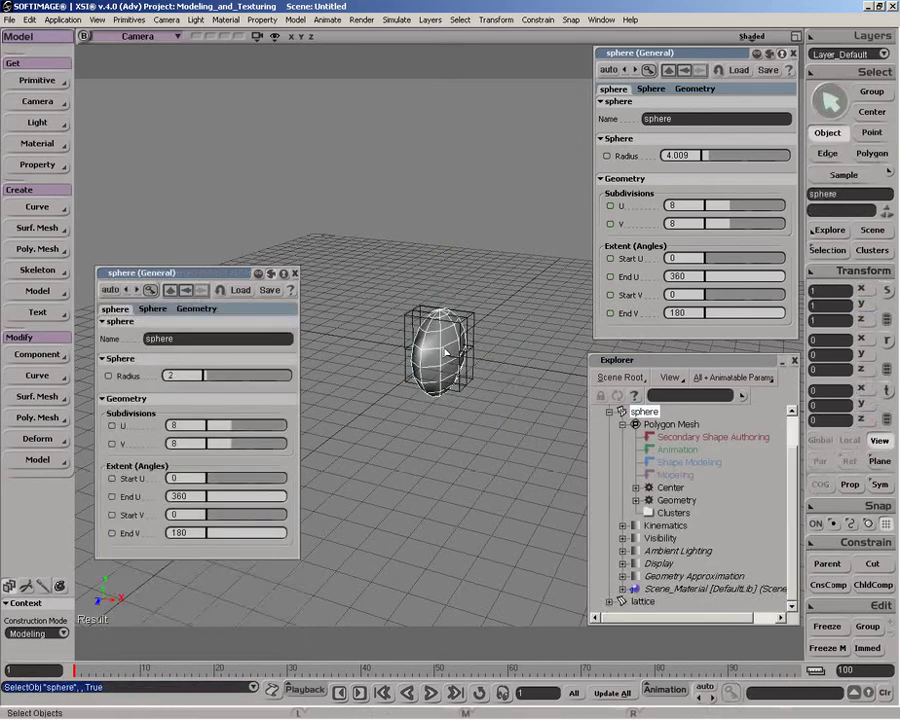
key("f")
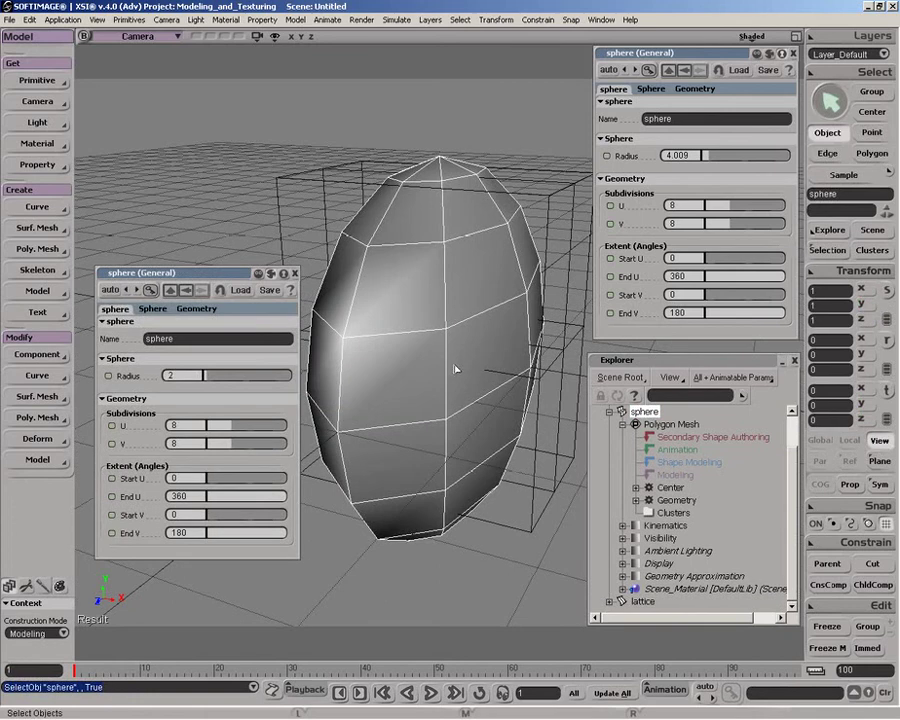
key("o")
left_click_drag(454, 370, 484, 235)
key("p")
key("o")
left_click_drag(471, 314, 420, 289)
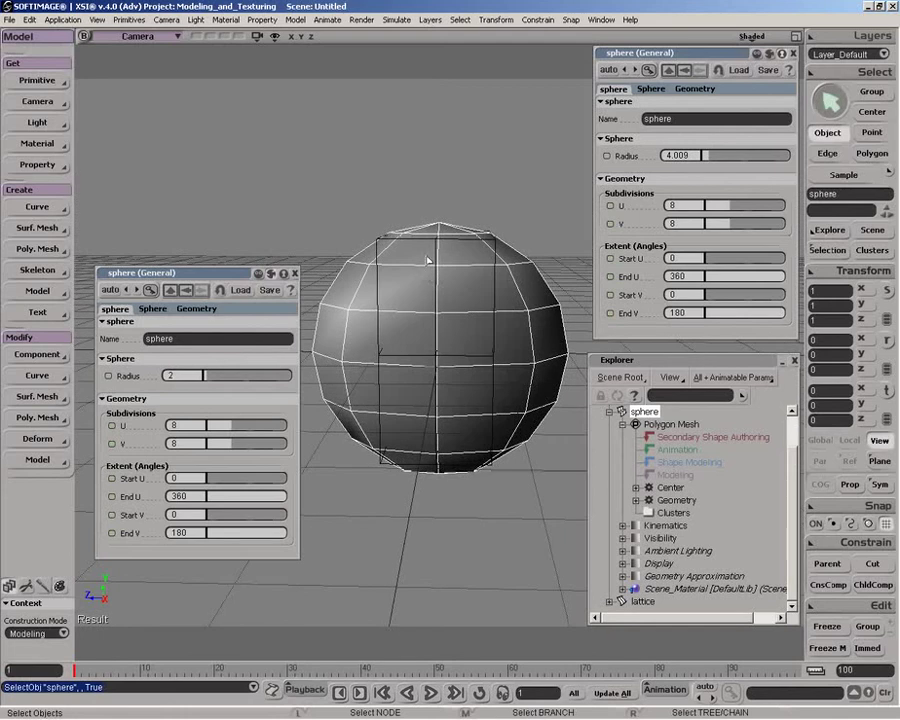
key("t")
left_click_drag(424, 76, 455, 524, "shift")
key("plus")
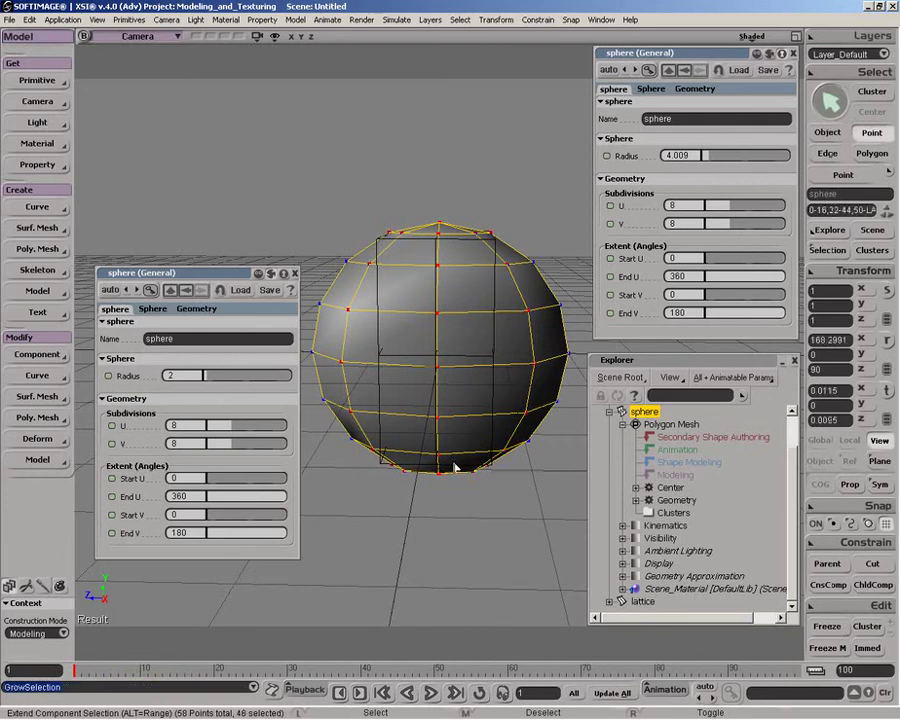
Create a primitive lattice around the sphere's selected points
key("o")
left_click_drag(441, 465, 505, 469)
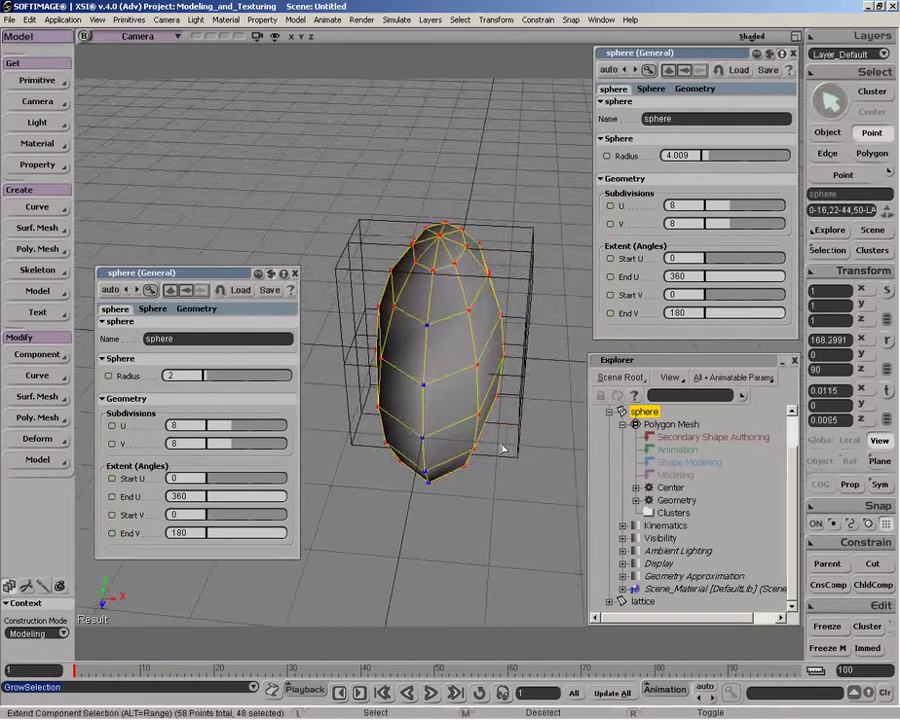
left_click(37, 80)
left_click(101, 156)
key("o")
left_click_drag(415, 267, 466, 292)
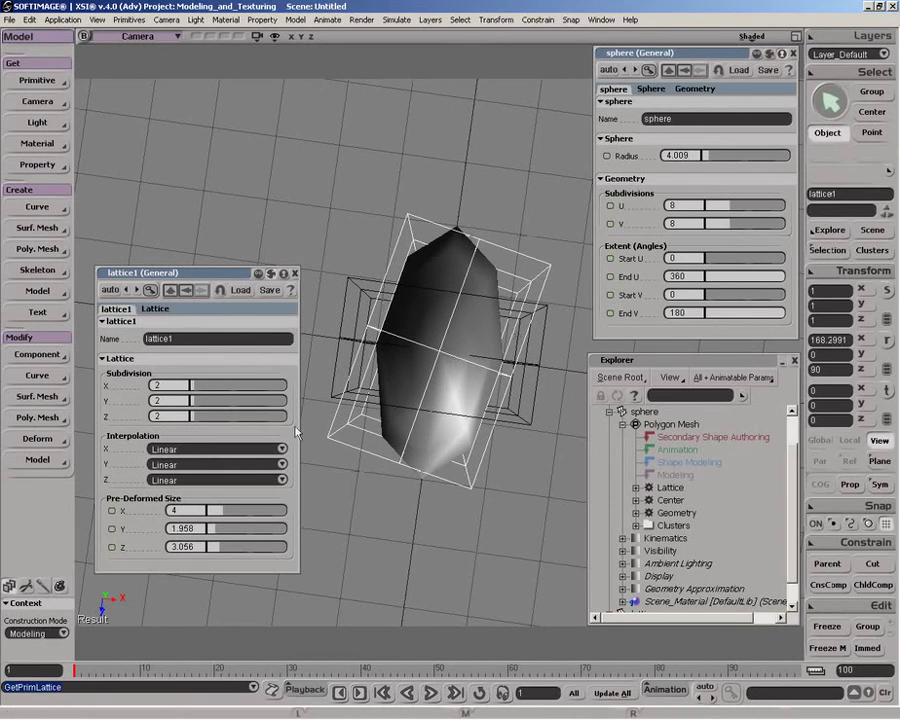
Try rotating the new lattice about its local X axis to about 183 and 180 degrees, and undo both rotations
left_click(887, 342)
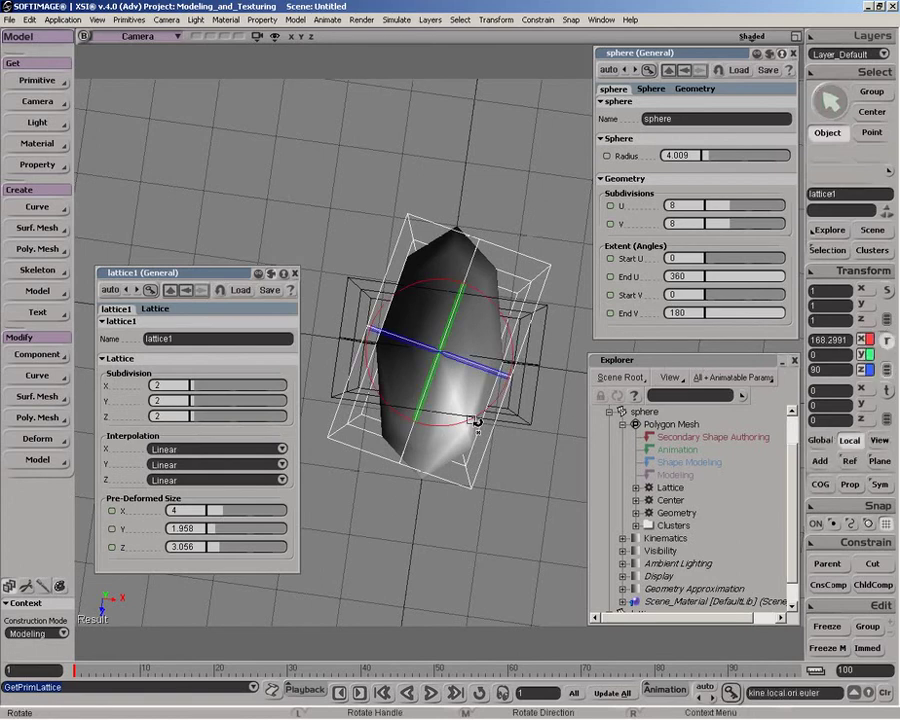
mouse_move(476, 424)
left_mouse_down()
mouse_move(399, 424)
mouse_move(491, 406)
mouse_move(482, 413)
left_mouse_up()
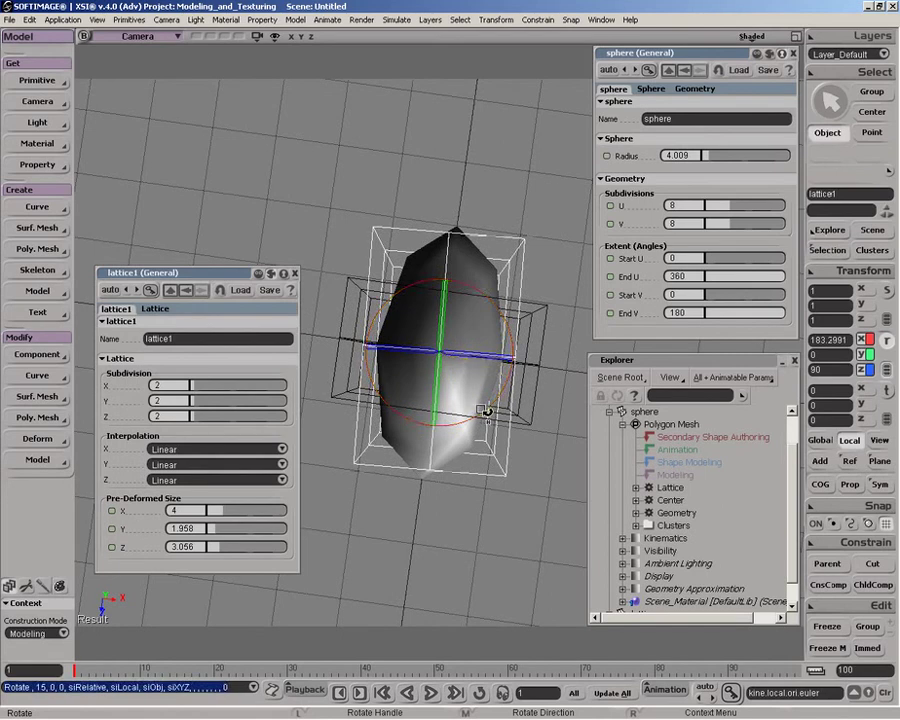
left_click(484, 414)
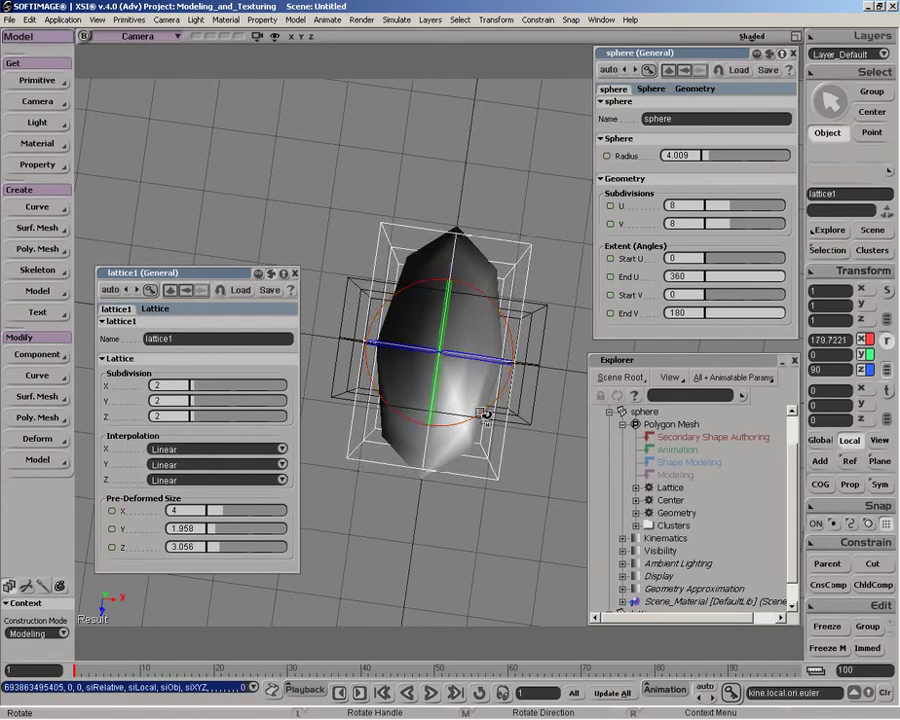
key("ctrl+z")
key("ctrl+z")
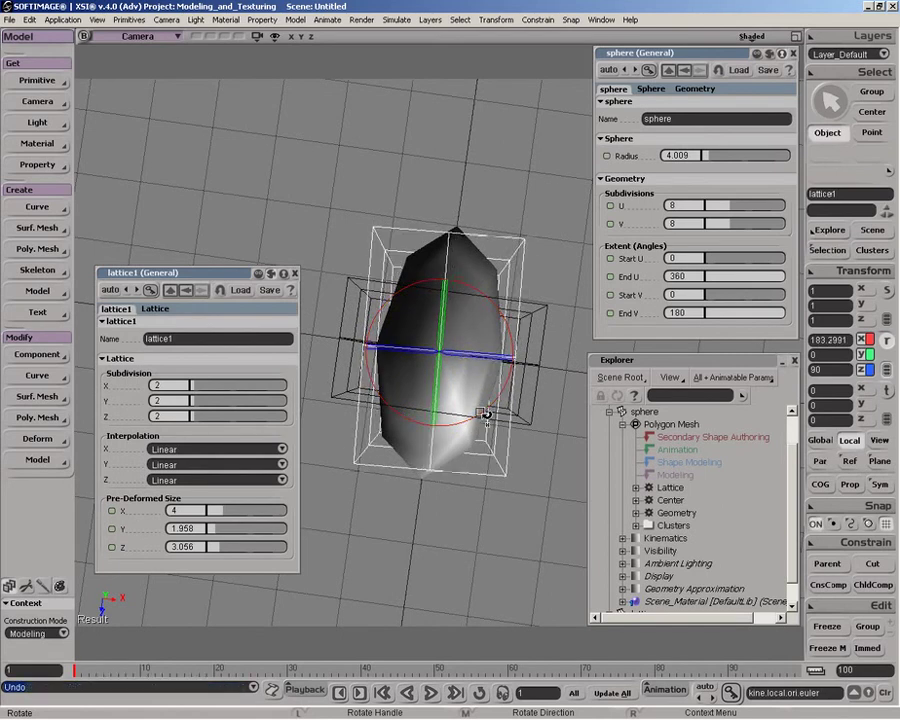
Try rotating all of the new lattice's control points together, and undo the rotation
key("t")
left_click_drag(570, 528, 296, 204)
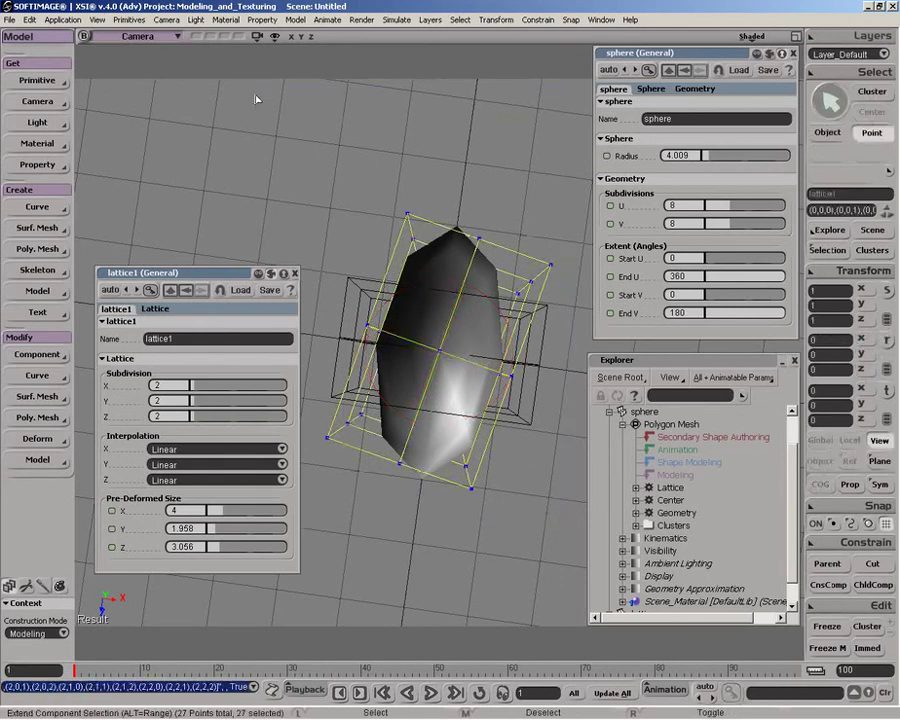
key("x")
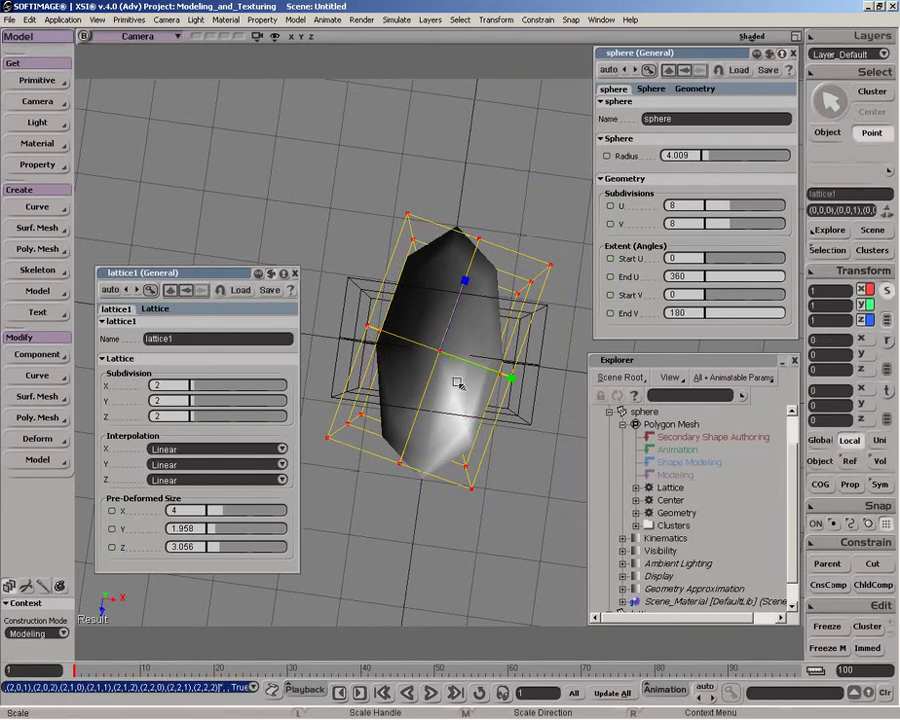
key("c")
left_click_drag(460, 416, 438, 381)
key("ctrl+z")
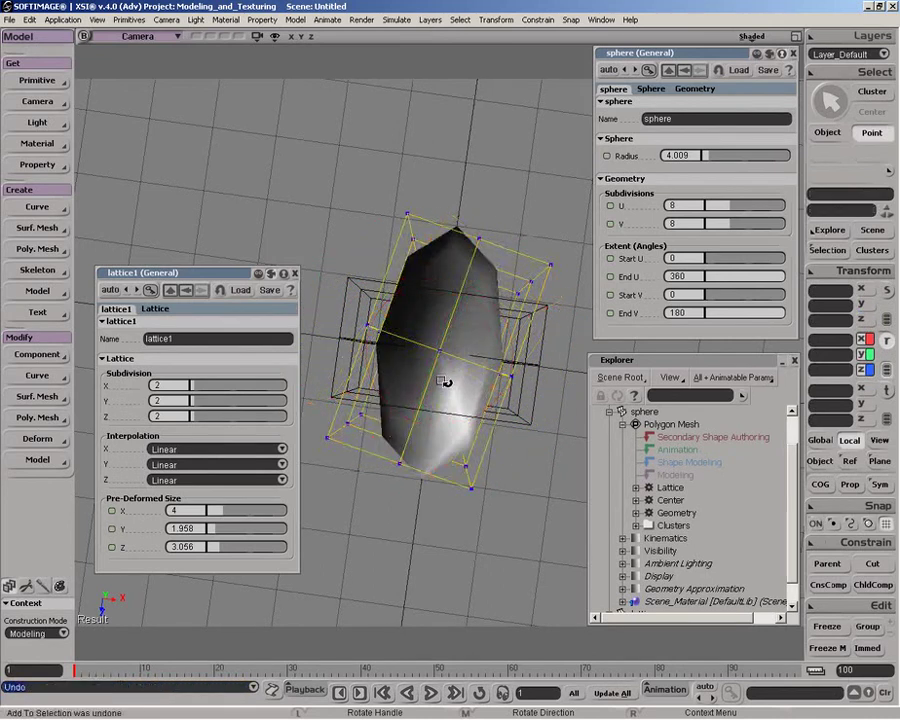
Rotate the new lattice as an object about its local X axis to about 179.6 degrees
key("space")
middle_click_drag(443, 385, 437, 297)
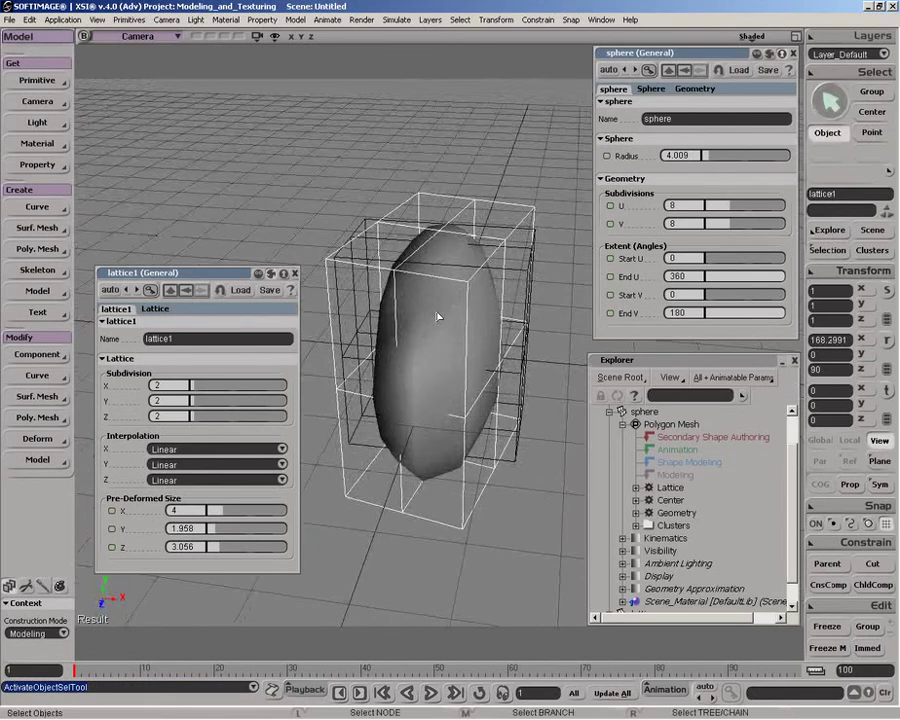
key("c")
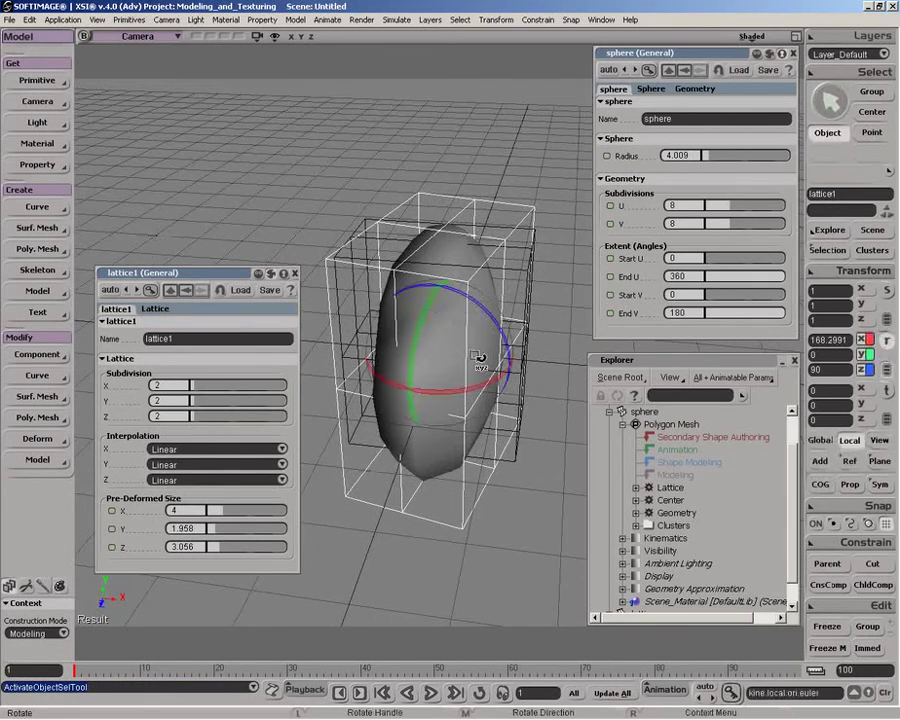
mouse_move(486, 372)
left_mouse_down()
mouse_move(482, 396)
mouse_move(489, 394)
left_mouse_up()
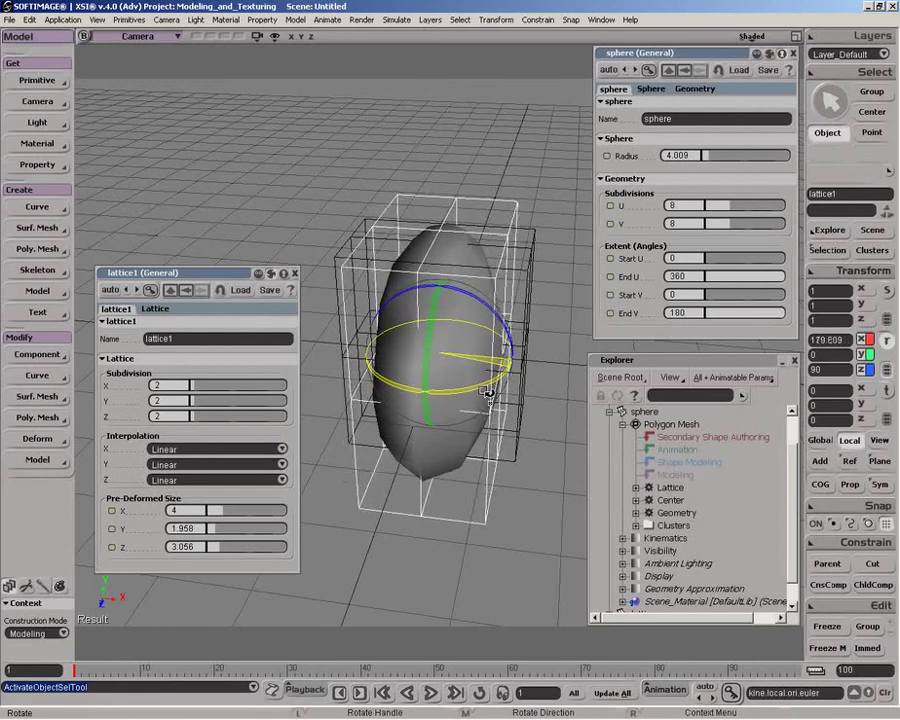
Select only the nine uppermost control points of the rotated lattice, close the sphere's property page, and try moving the points
key("space")
key("t")
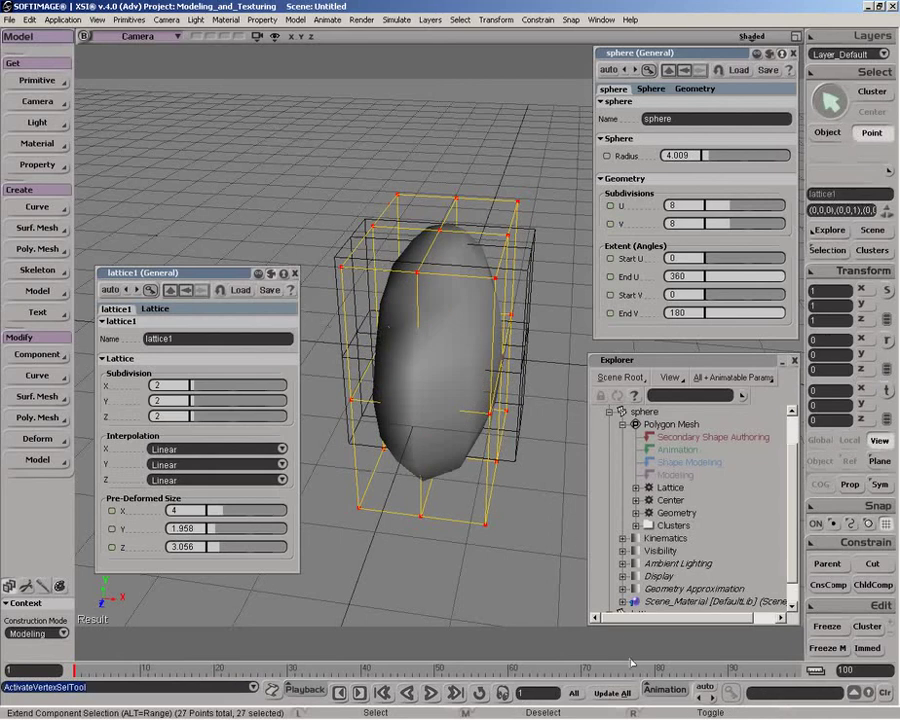
middle_click_drag(333, 295, 585, 600)
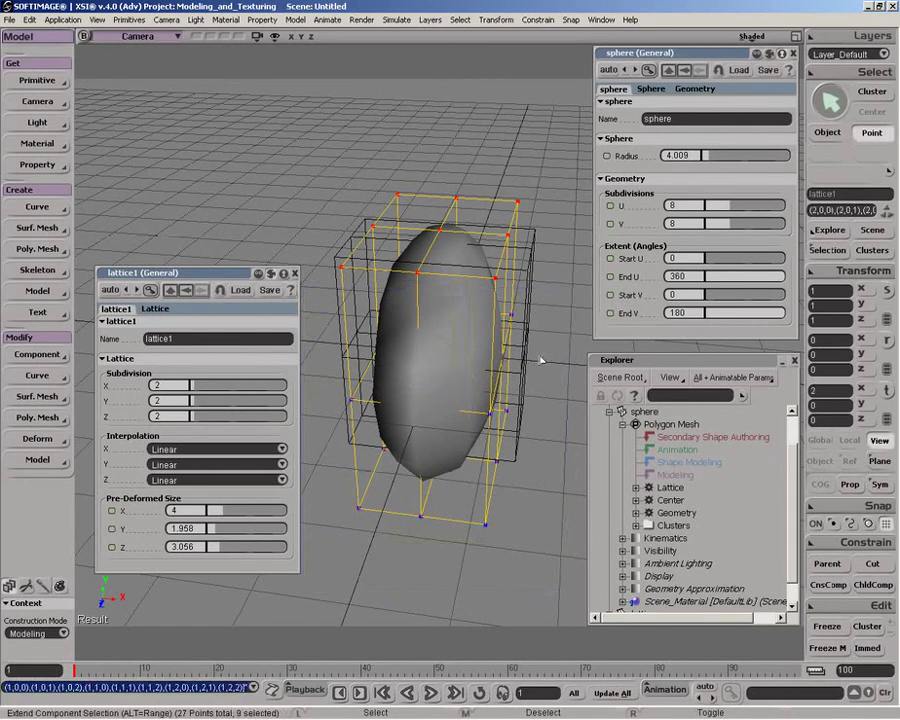
left_click(793, 53)
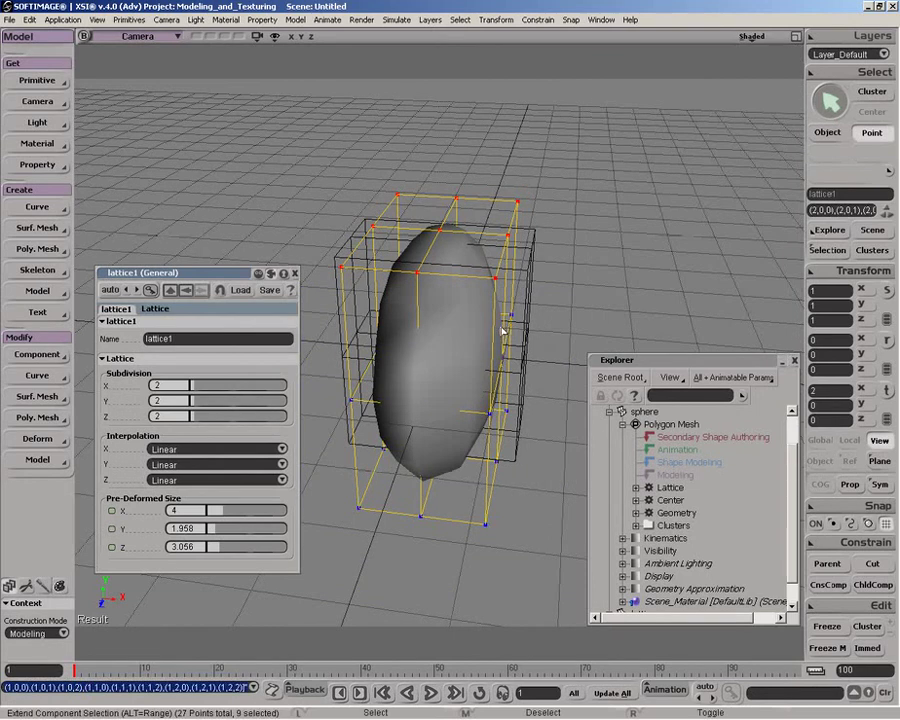
key("v")
mouse_move(437, 213)
left_mouse_down()
mouse_move(435, 74)
mouse_move(437, 212)
mouse_move(434, 88)
mouse_move(448, 203)
left_mouse_up()
Delete the rotated lattice and select the sphere
key("space")
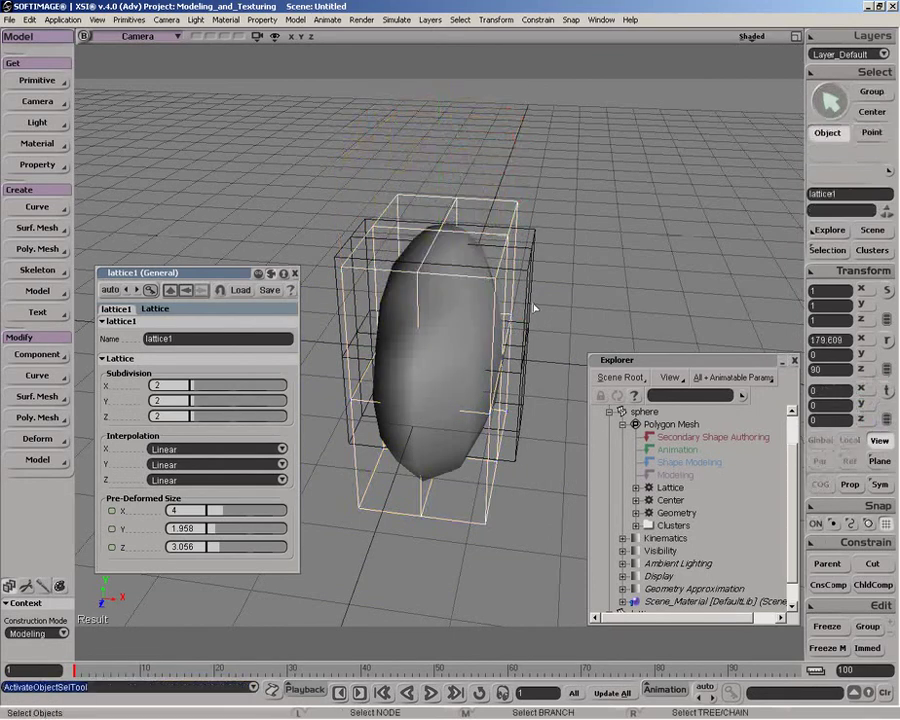
left_click(529, 296)
left_click(532, 300)
left_click(440, 326)
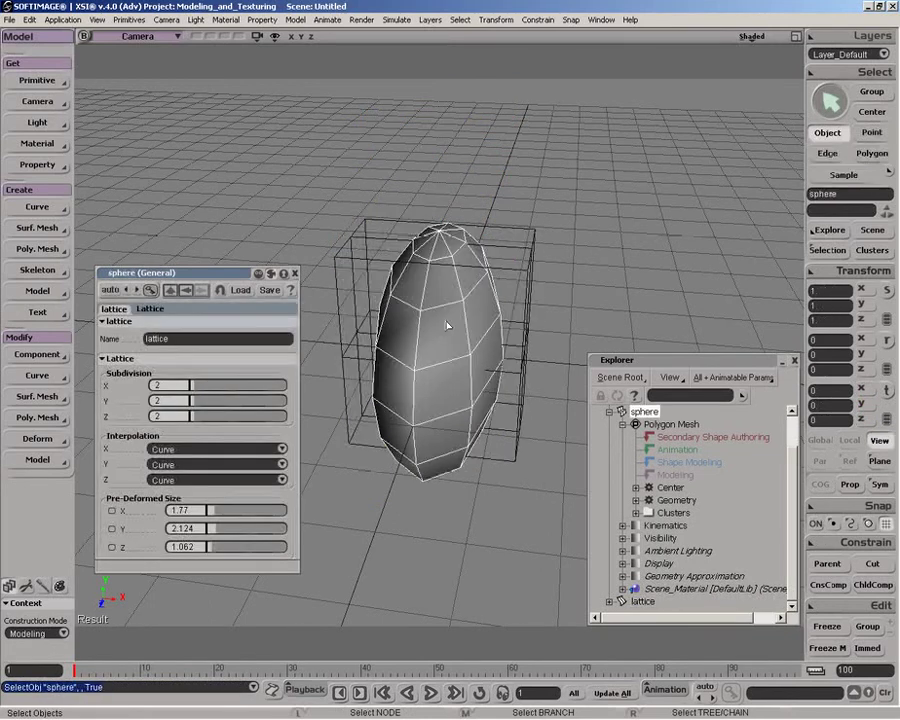
Apply a lattice deformation to the selected points of the sphere, using the existing lattice as the deformer
key("o")
left_click_drag(448, 331, 436, 305)
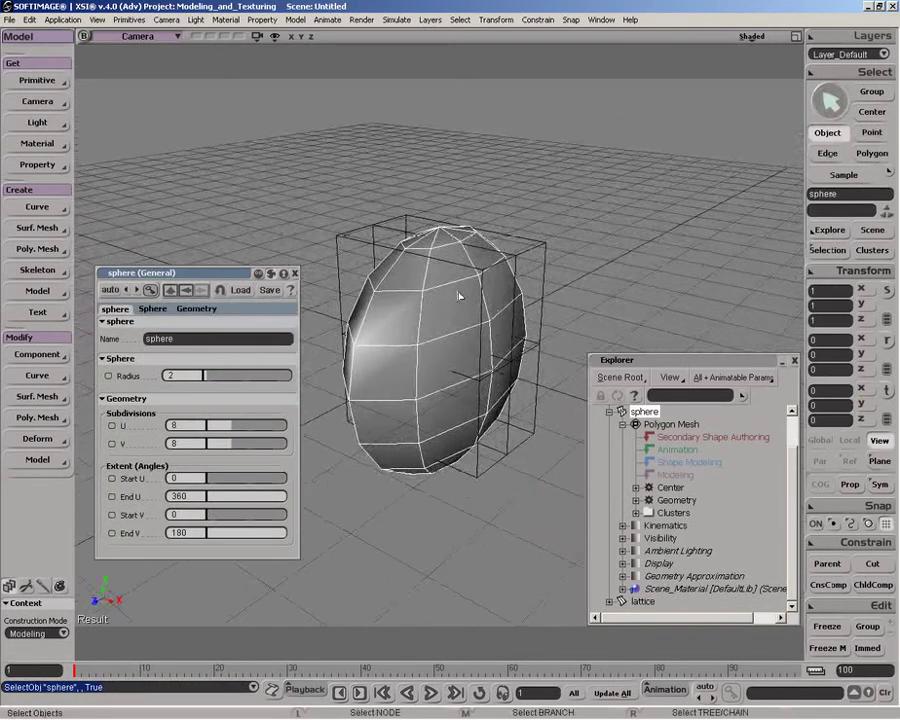
key("t")
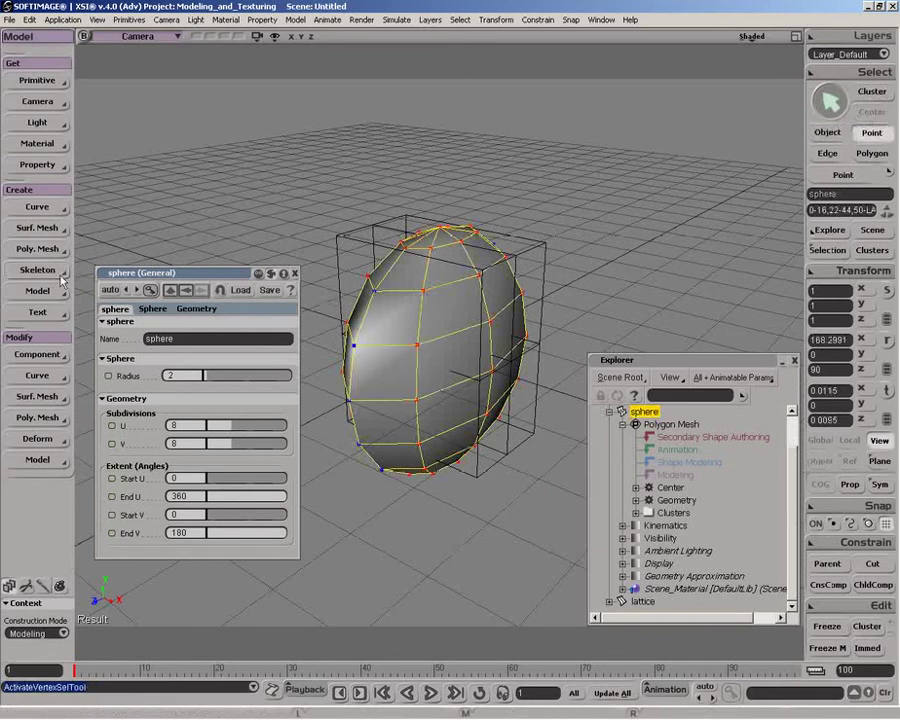
left_click(38, 439)
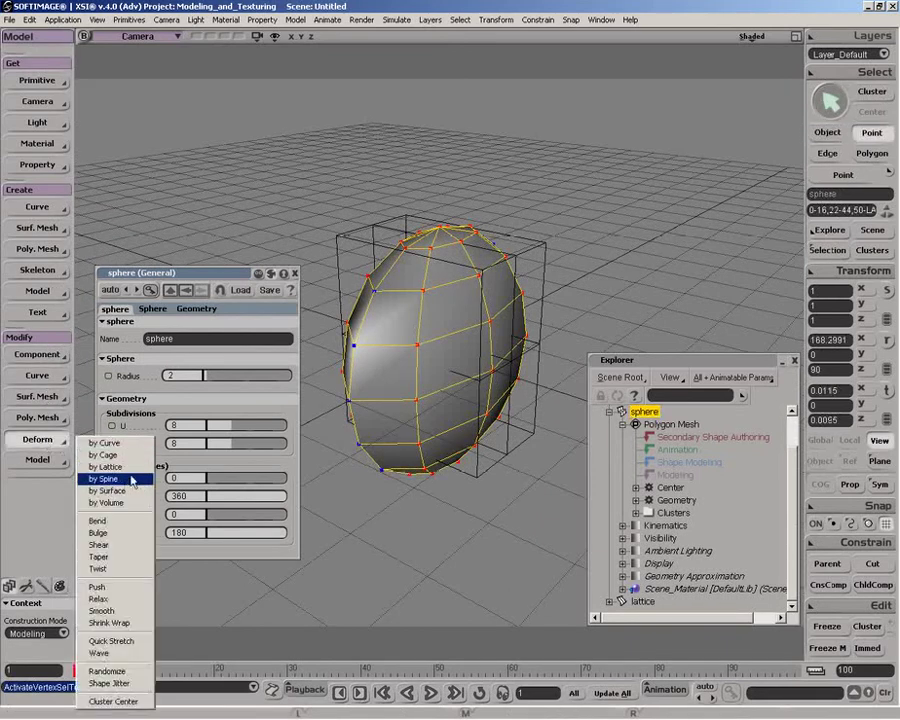
left_click(100, 466)
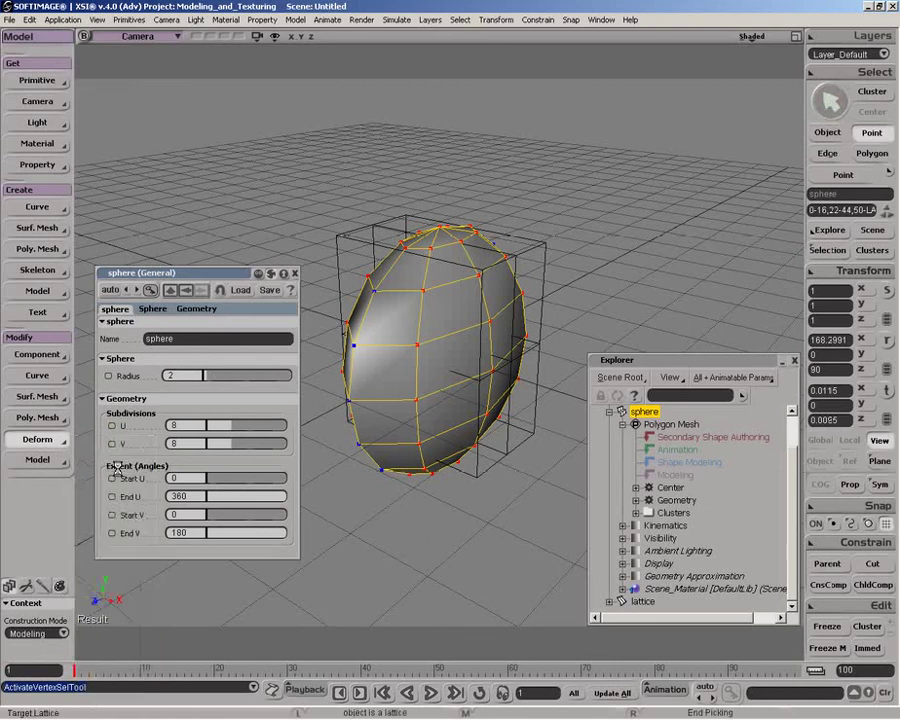
left_click(546, 254)
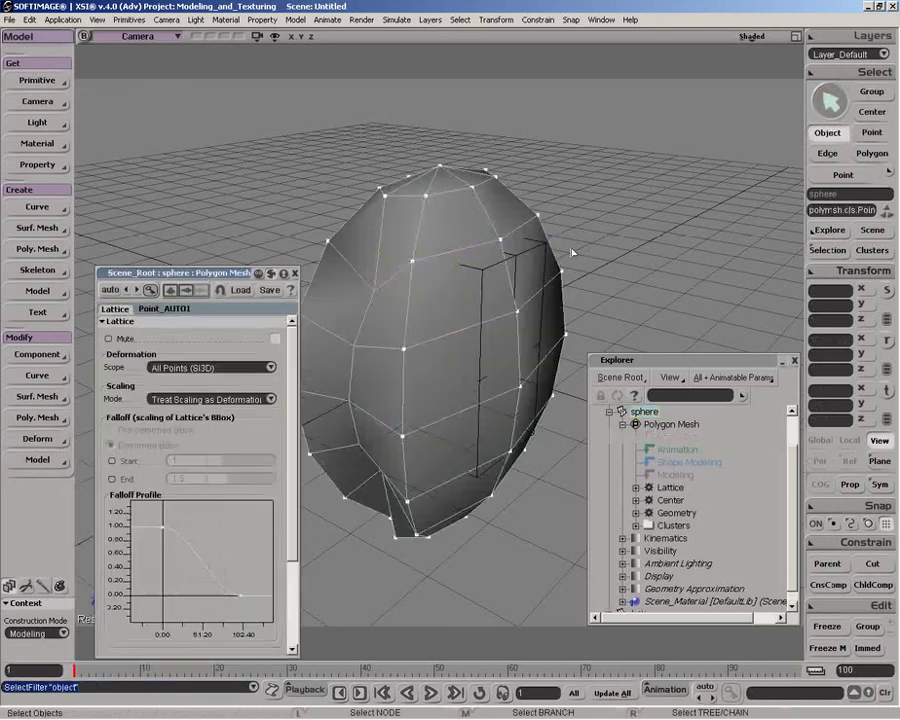
Set the deformation scope of the sphere's lattice operator to Falloff relative to Lattice's BBox
left_click(210, 367)
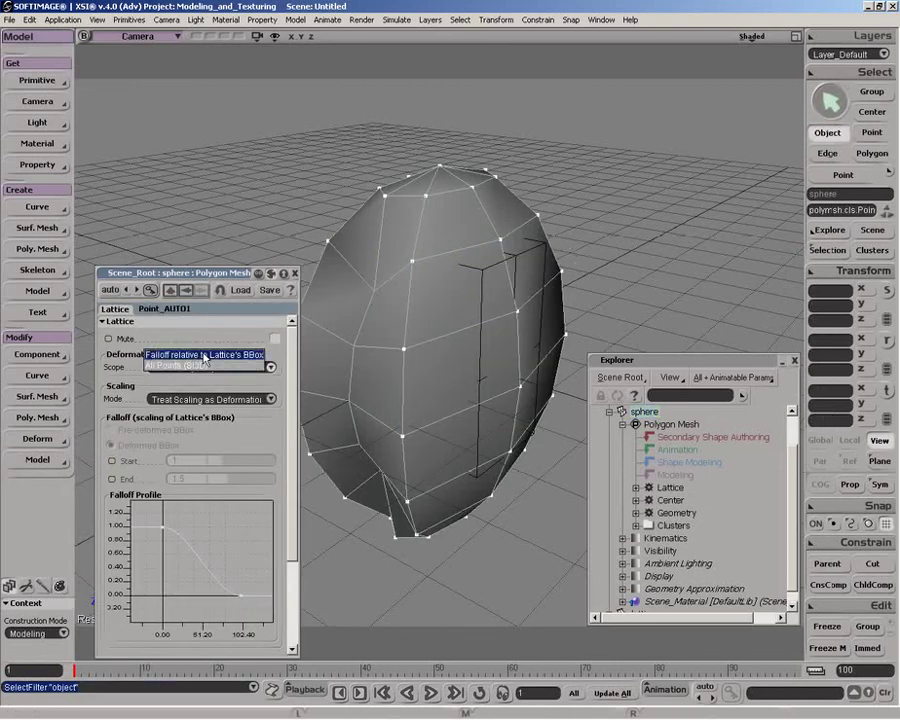
left_click(210, 354)
key("o")
left_click_drag(405, 344, 424, 342)
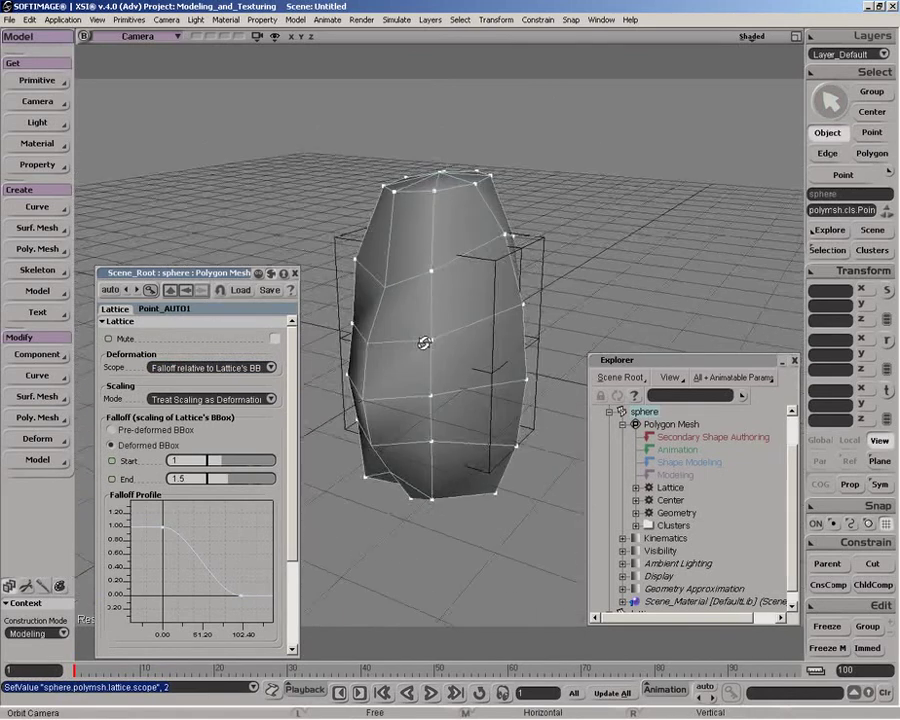
Set the lattice operator's scaling mode to No Scaling and base its falloff on the Pre-deformed BBox
left_click(230, 399)
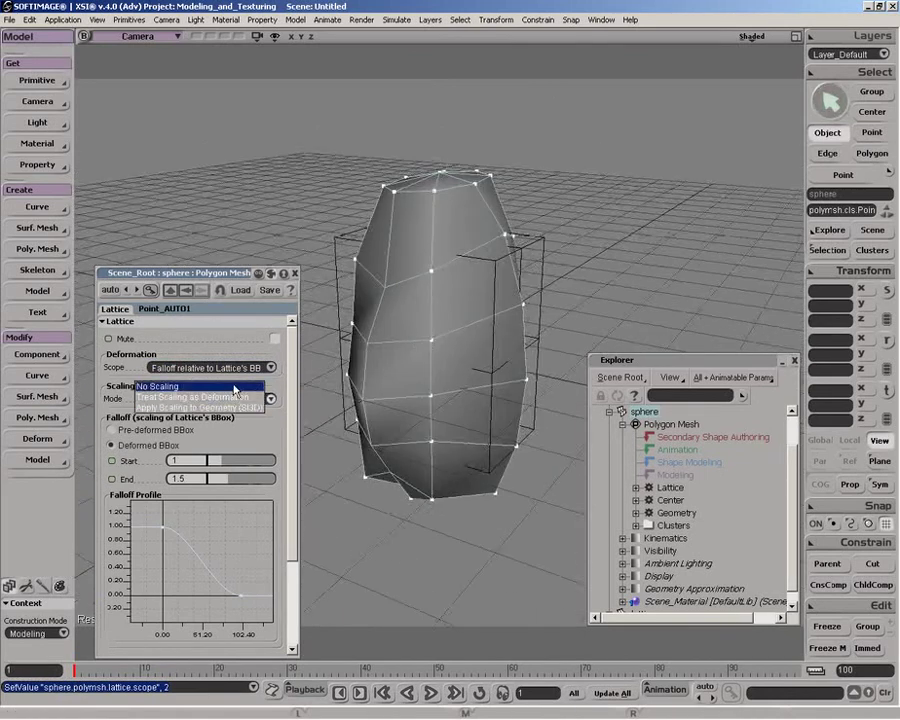
left_click(236, 387)
left_click(240, 399)
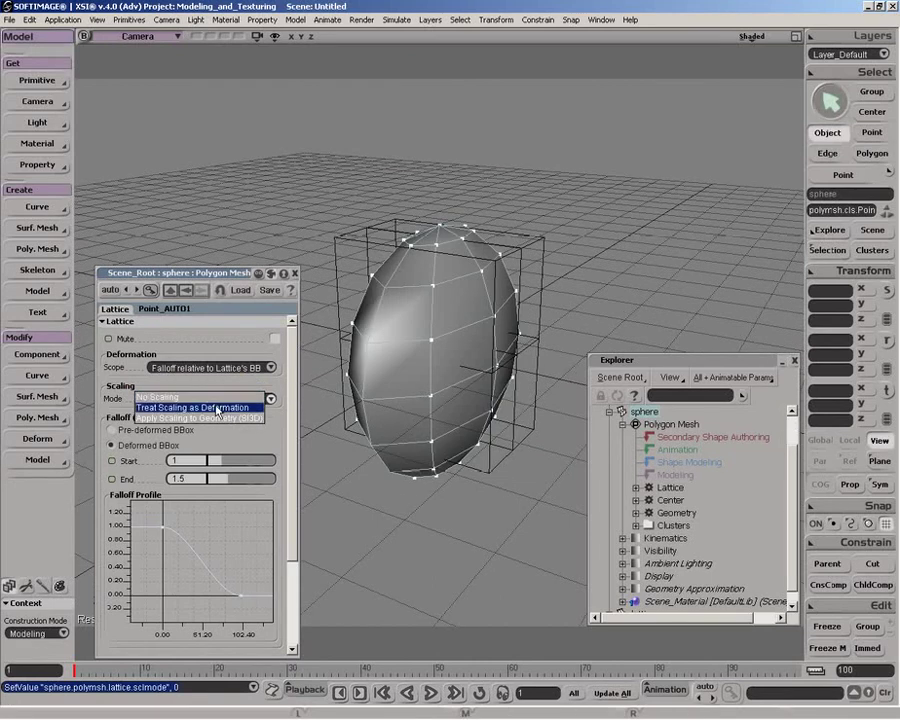
left_click(157, 398)
left_click(155, 431)
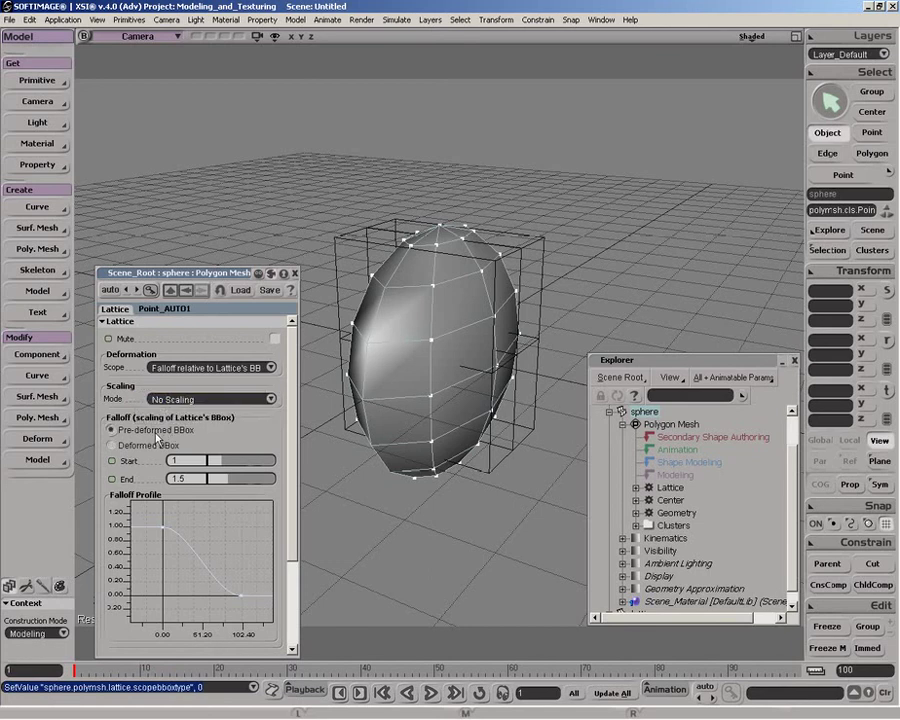
Try the Treat Scaling as Deformation mode on the sphere's lattice operator, and return the mode to No Scaling
left_click(238, 399)
left_click(233, 402)
left_click(230, 398)
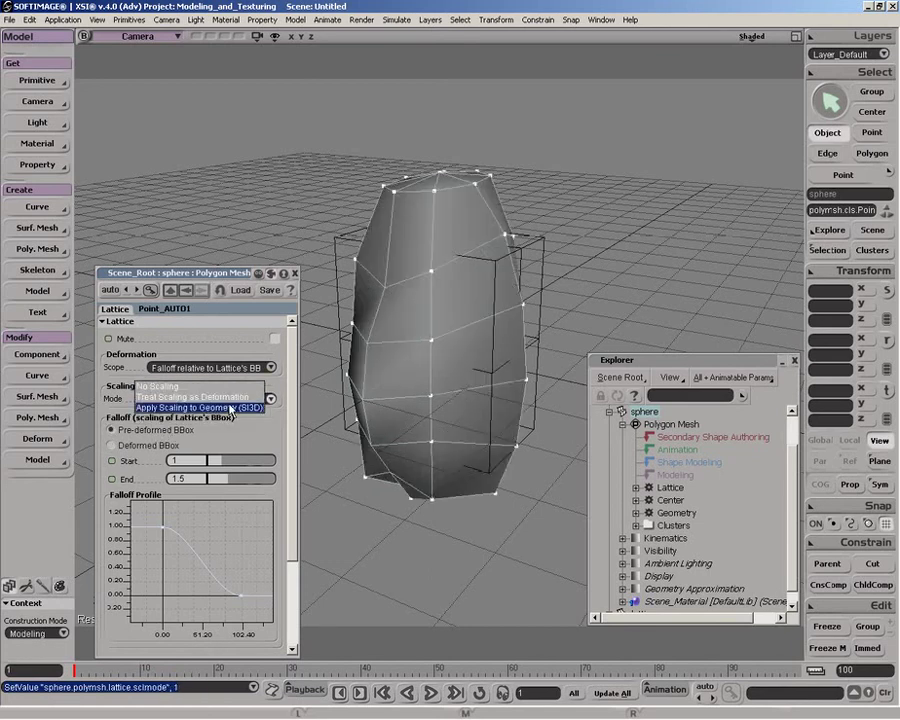
left_click(222, 386)
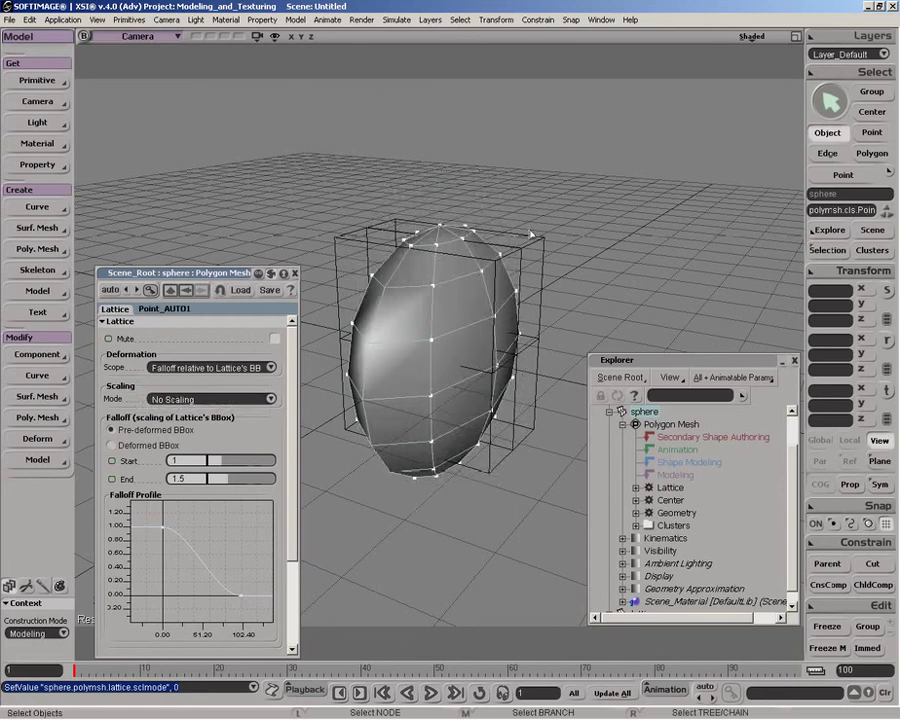
Select the lattice around the sphere and add a second primitive lattice to it with 1 subdivision in X, Y and Z
left_click(542, 241)
key("o")
left_click_drag(550, 256, 474, 257)
key("t")
key("o")
mouse_move(505, 297)
left_mouse_down()
mouse_move(552, 299)
mouse_move(547, 317)
mouse_move(510, 275)
left_mouse_up()
key("p")
key("space")
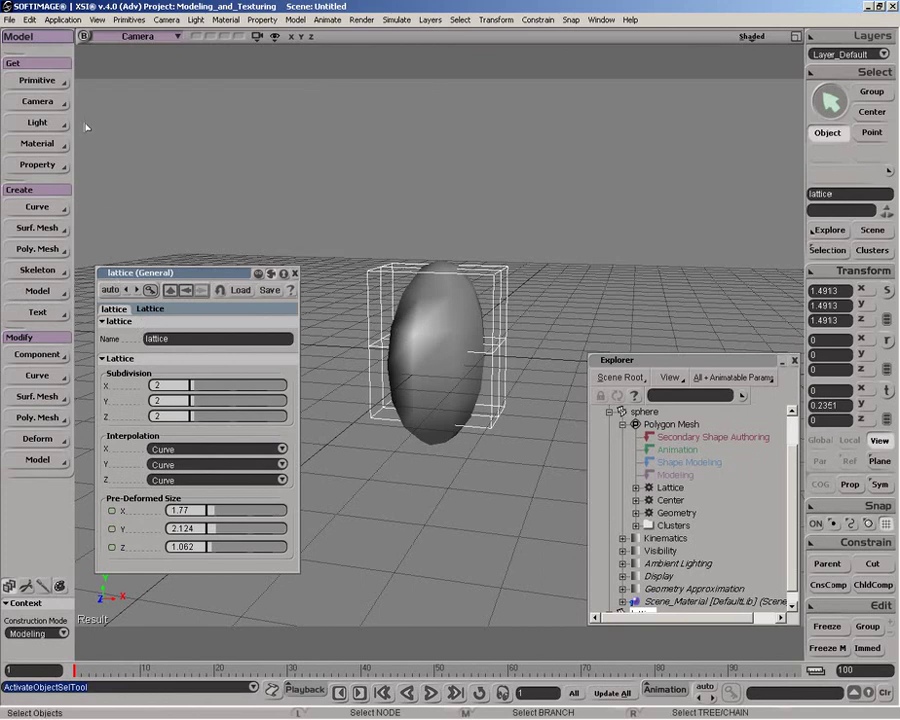
left_click(40, 81)
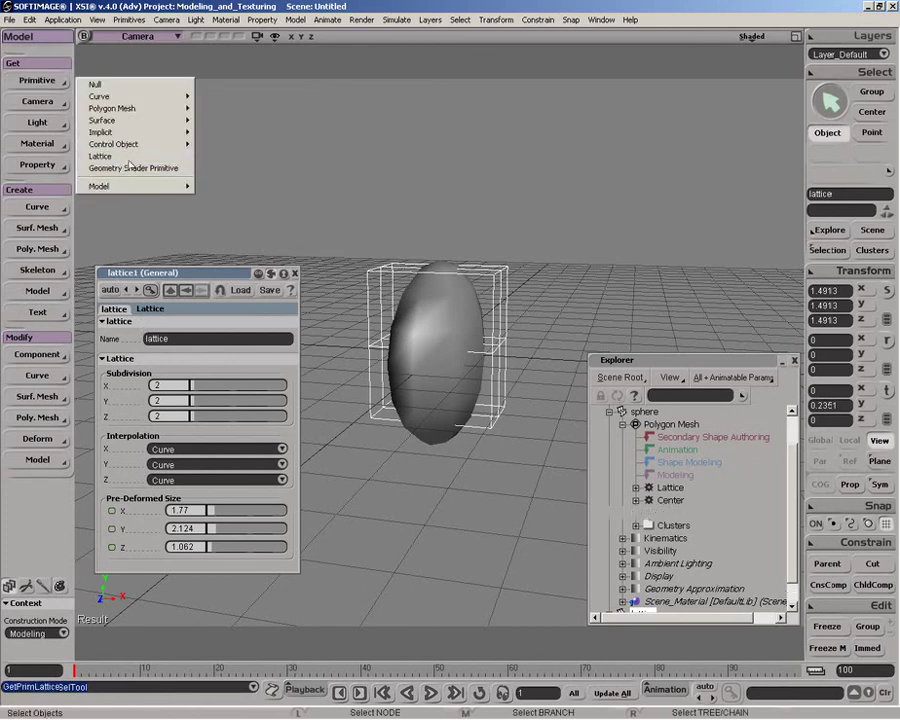
left_click(128, 156)
left_click_drag(194, 386, 184, 414)
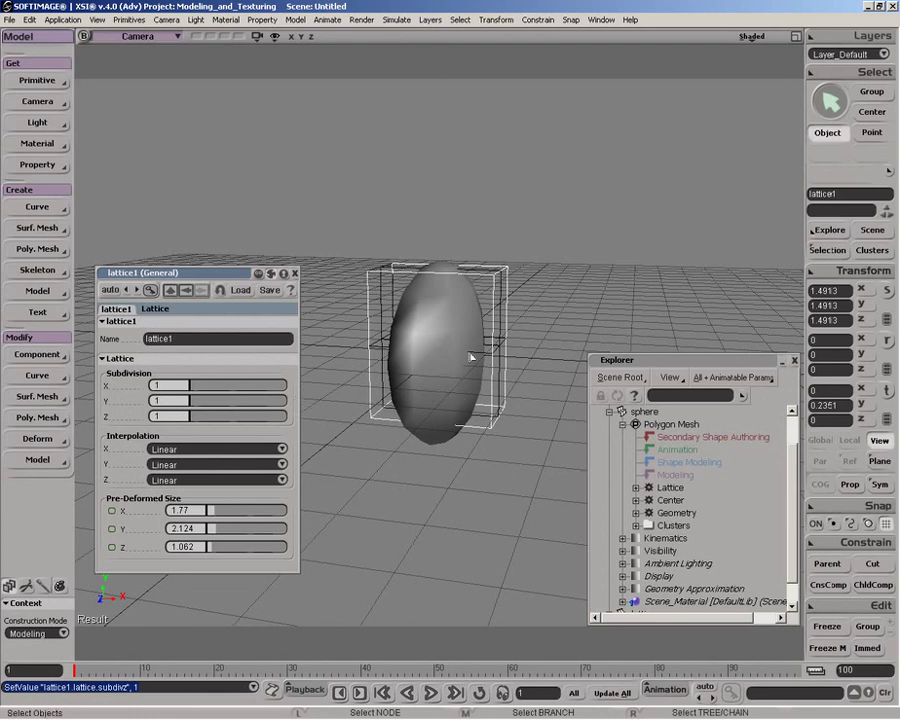
Pull an upper corner point of the second lattice up and outward to deform the first lattice and the sphere
key("v")
left_click_drag(510, 277, 580, 220)
key("o")
left_click_drag(551, 353, 490, 358)
key("o")
mouse_move(502, 311)
left_mouse_down()
mouse_move(488, 373)
mouse_move(484, 313)
mouse_move(511, 321)
left_mouse_up()
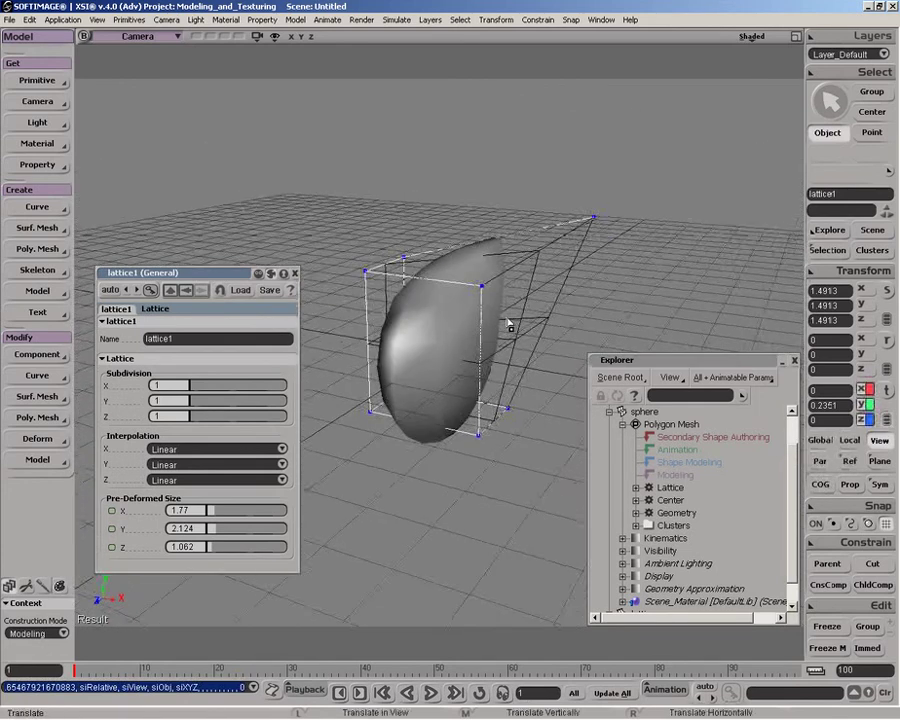